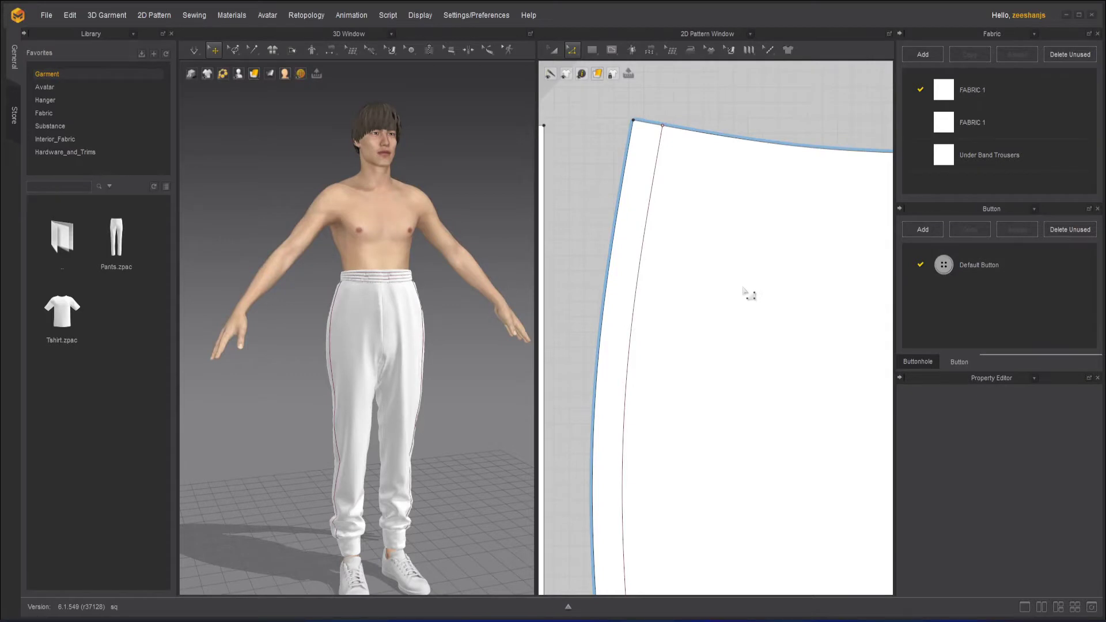
Step: Examine the side seam and hip area of the trousers on the avatar alongside the matching front leg pattern
scroll(743, 291, down, 4)
scroll(766, 253, down, 1)
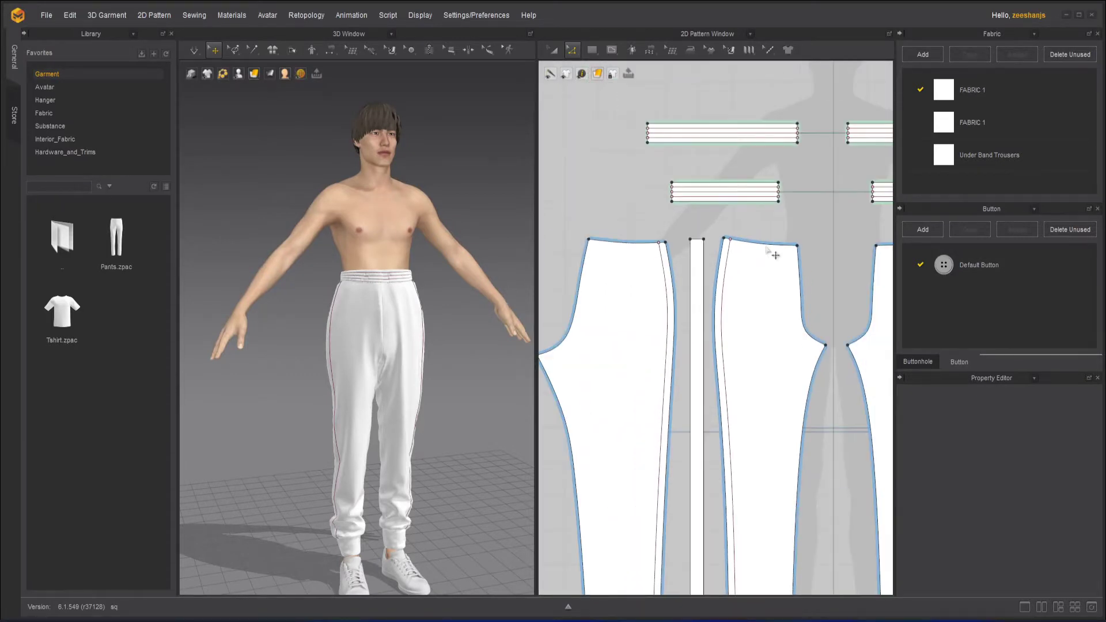
right_drag(406, 344, 467, 368)
scroll(397, 339, up, 2)
scroll(395, 334, up, 2)
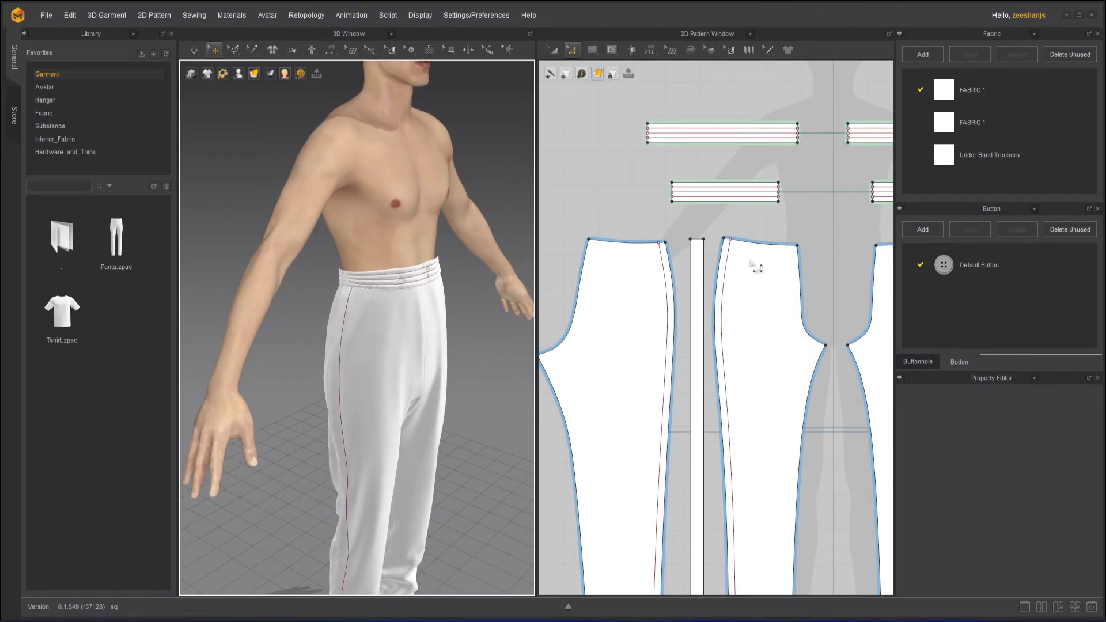
scroll(755, 266, up, 2)
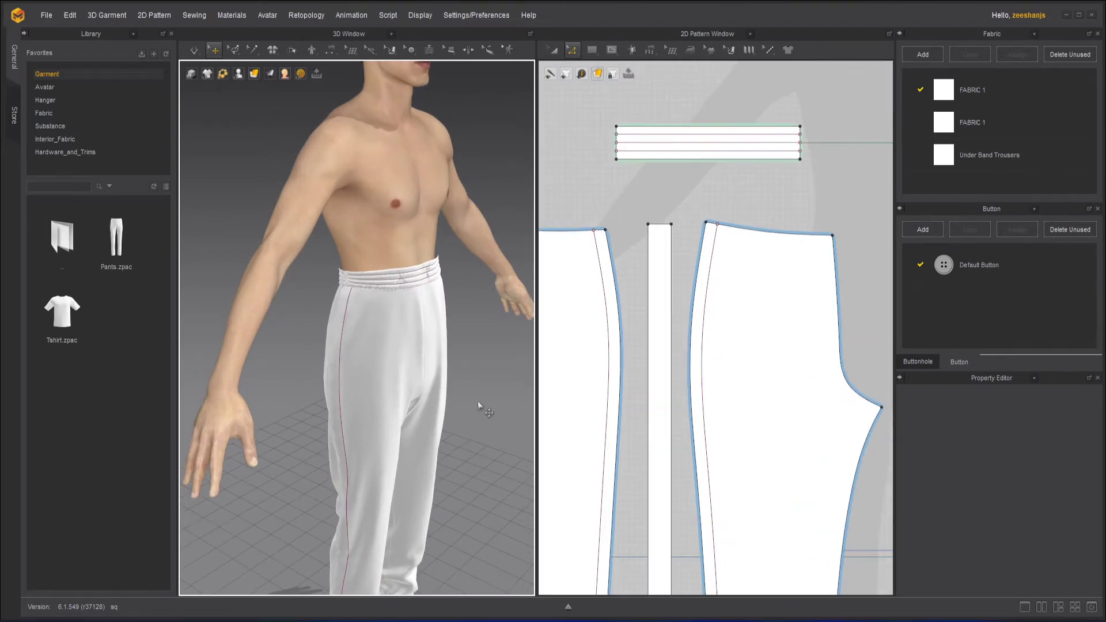
scroll(410, 345, up, 3)
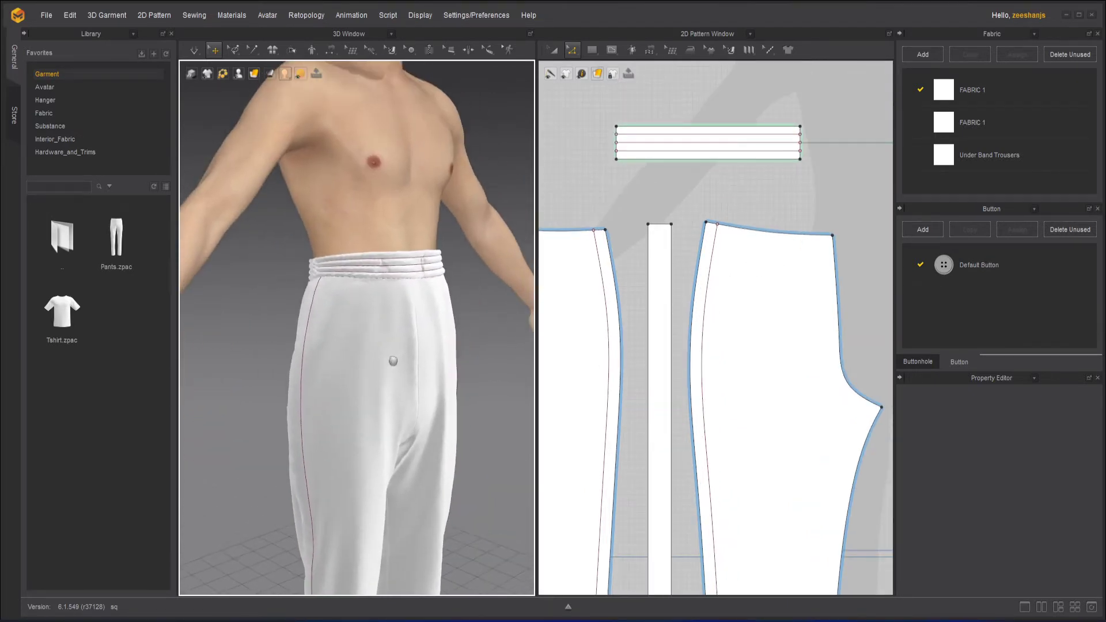
right_drag(393, 361, 385, 367)
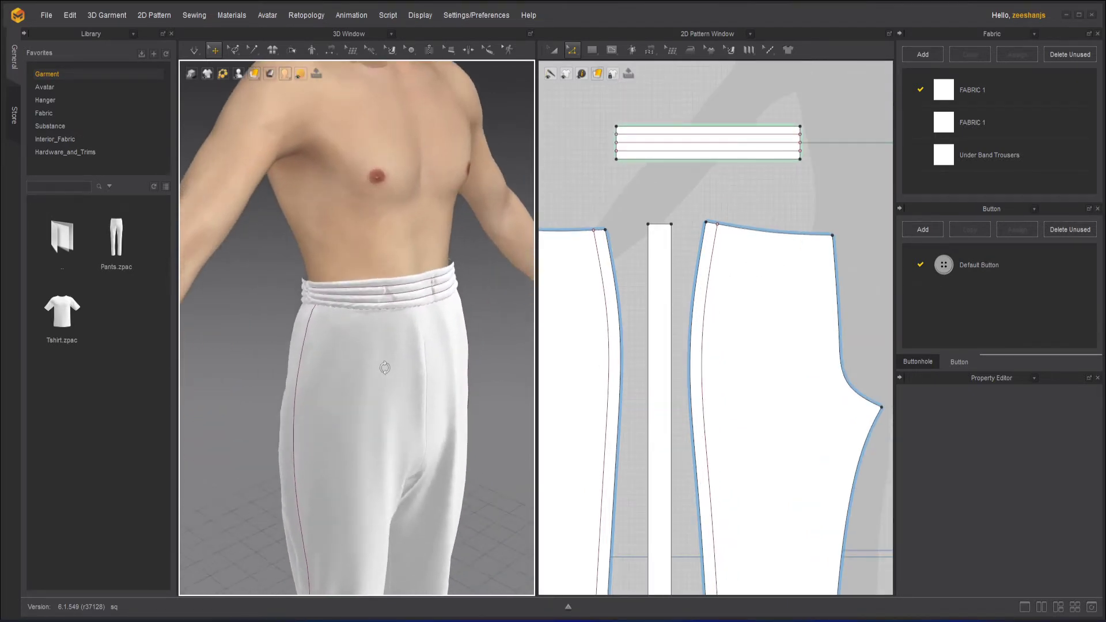
scroll(812, 267, up, 2)
Step: With Internal Polygon/Line, draw a curved pocket edge on the front leg from the internal side line up to the waist edge
right_drag(736, 242, 636, 117)
click(610, 50)
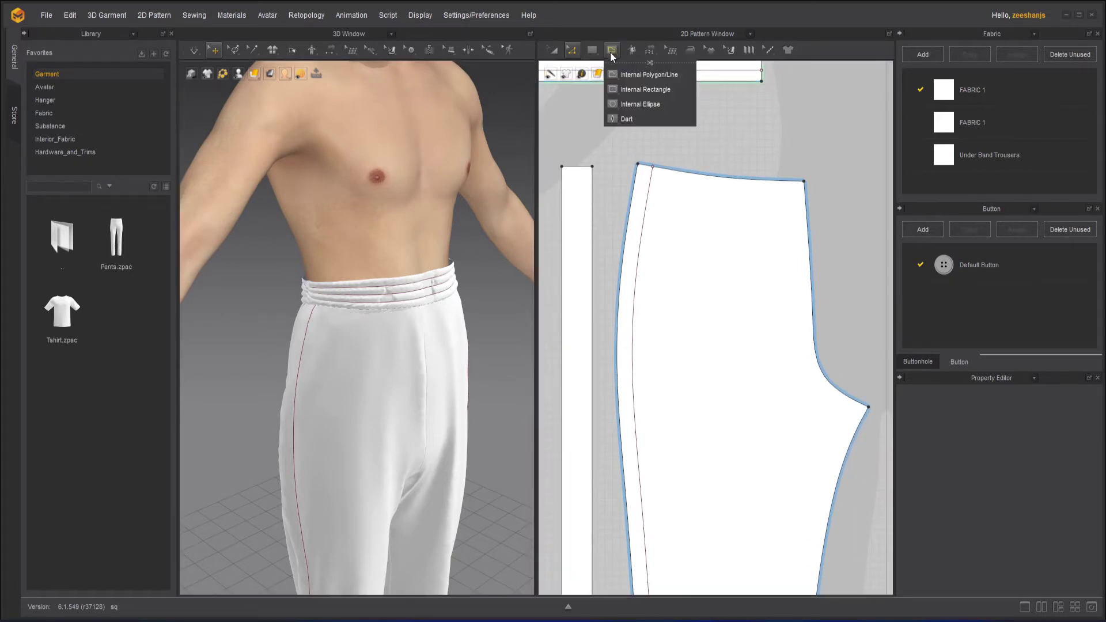
click(647, 75)
scroll(664, 237, up, 2)
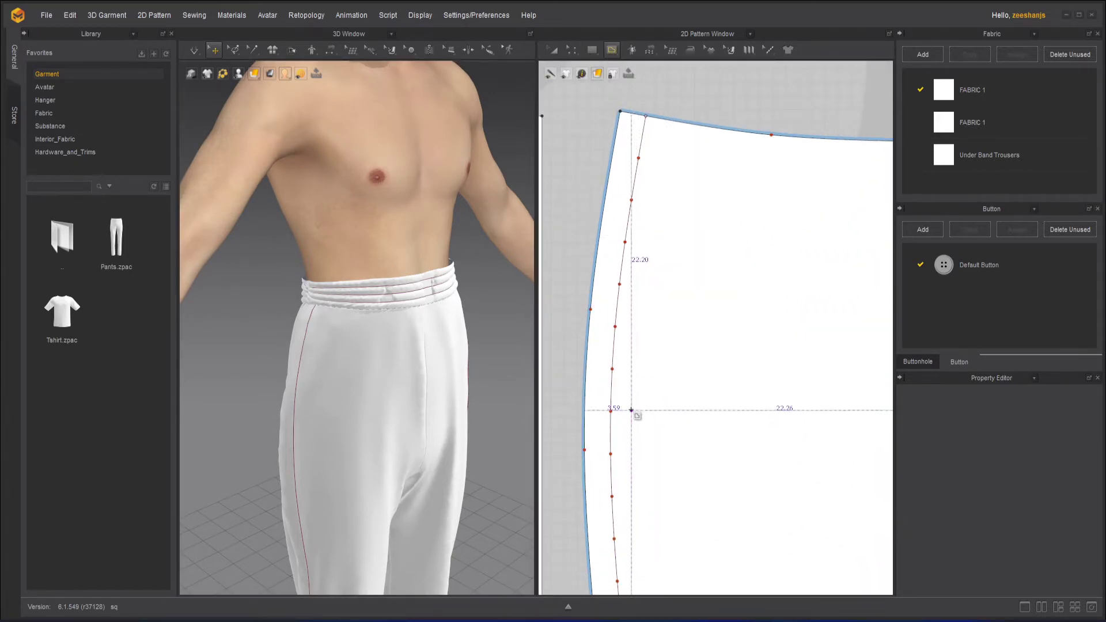
scroll(611, 393, up, 2)
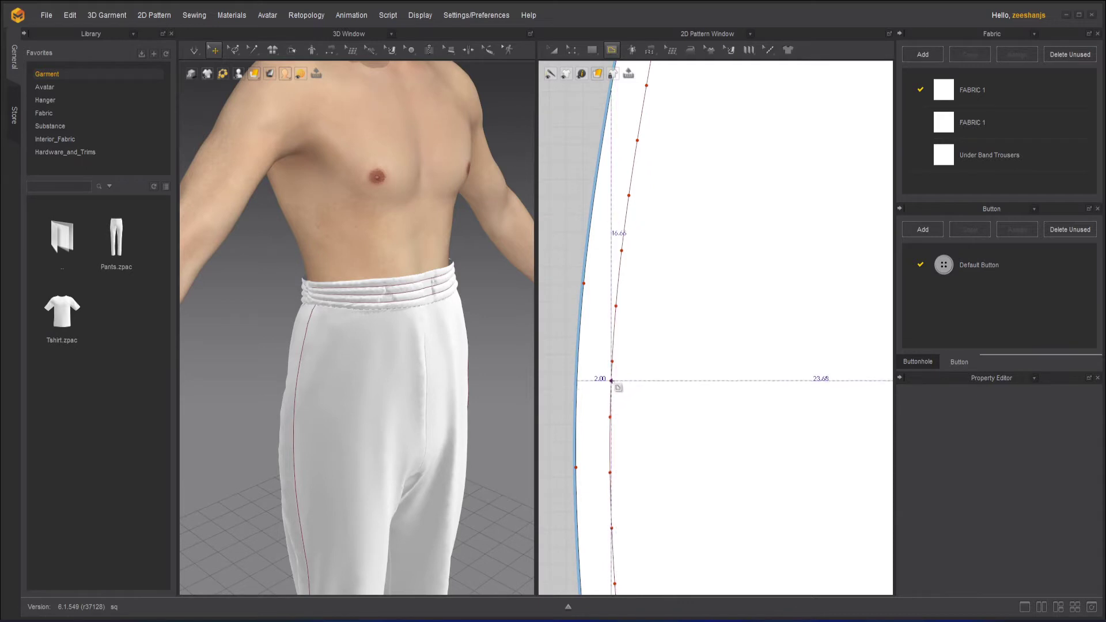
click(611, 381)
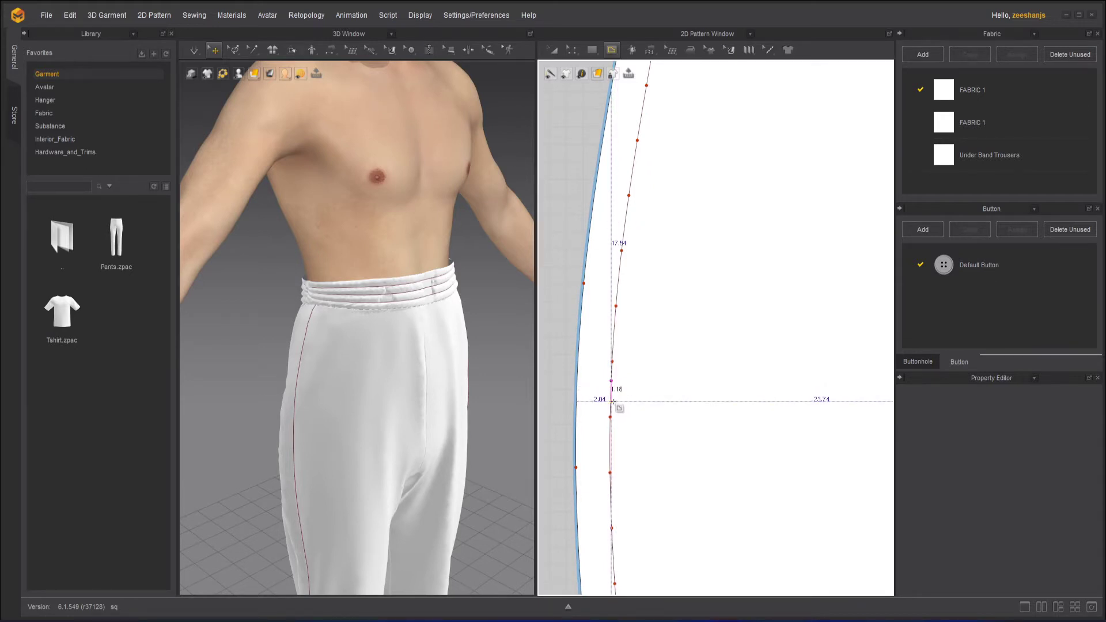
scroll(739, 385, down, 2)
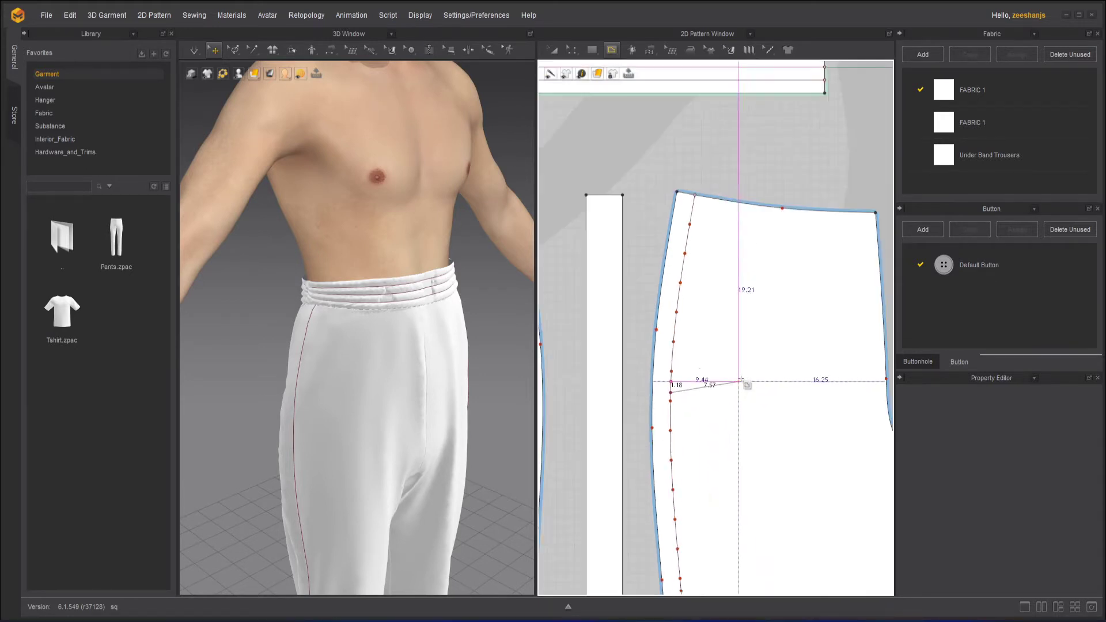
click(743, 295)
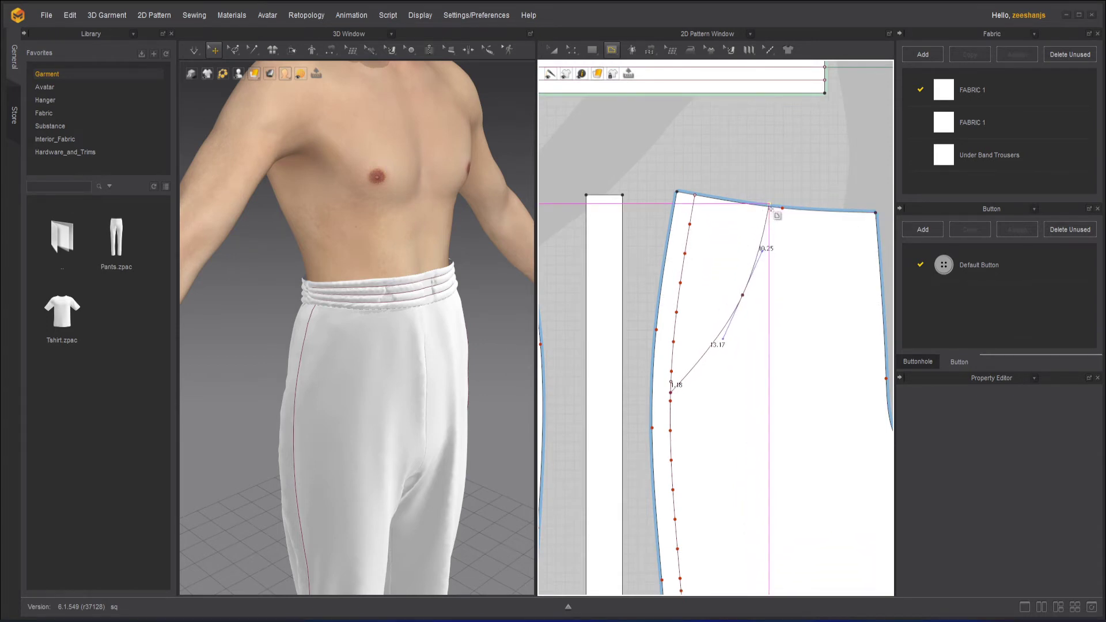
scroll(763, 206, up, 3)
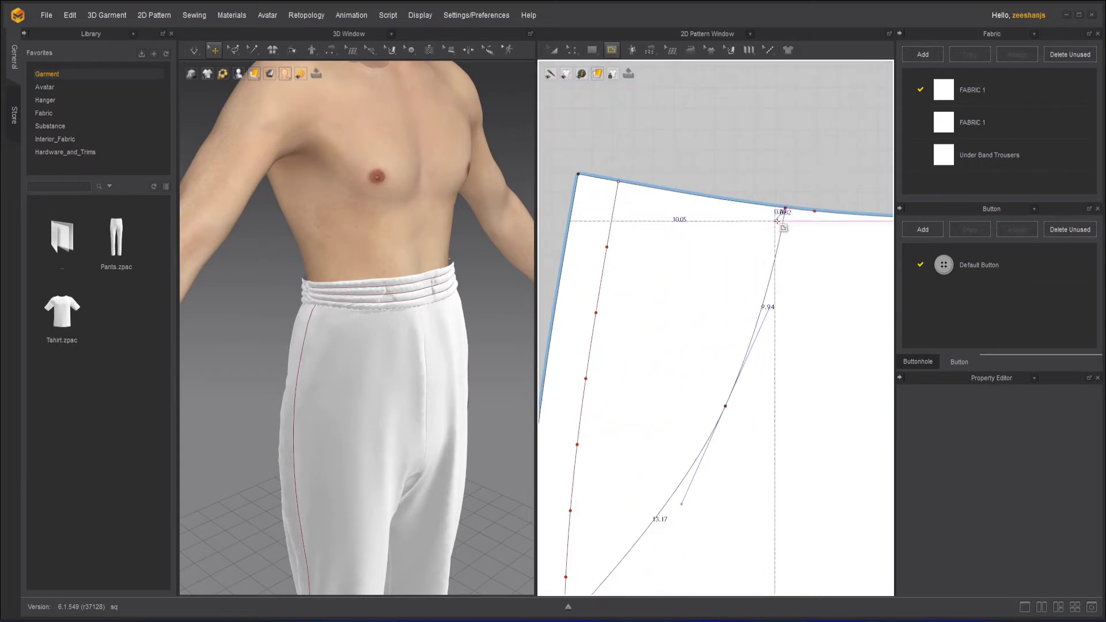
Step: Close the pocket strip about 1 cm wide at the waist by drawing a second, roughly parallel curve back to its starting point
click(767, 204)
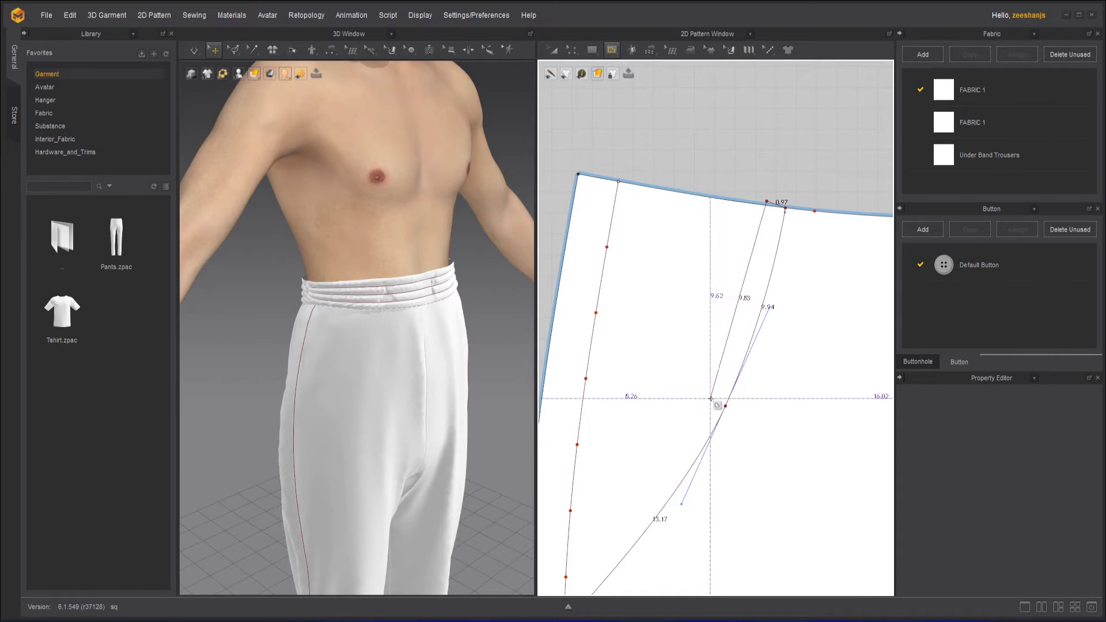
drag(714, 397, 680, 460)
middle_drag(642, 511, 687, 444)
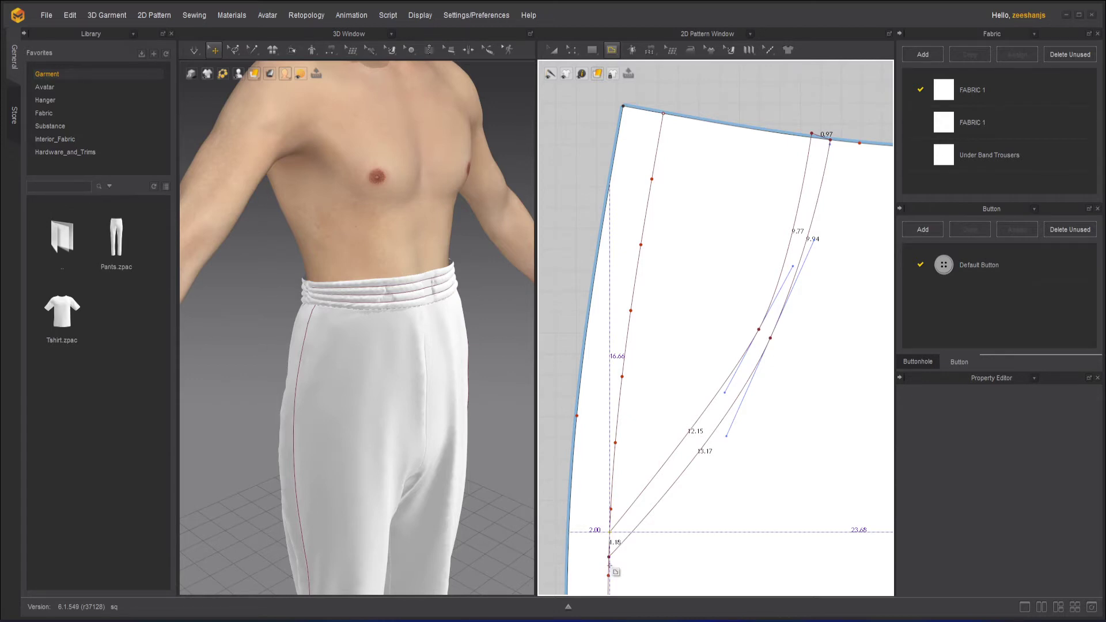
click(610, 532)
scroll(586, 561, up, 5)
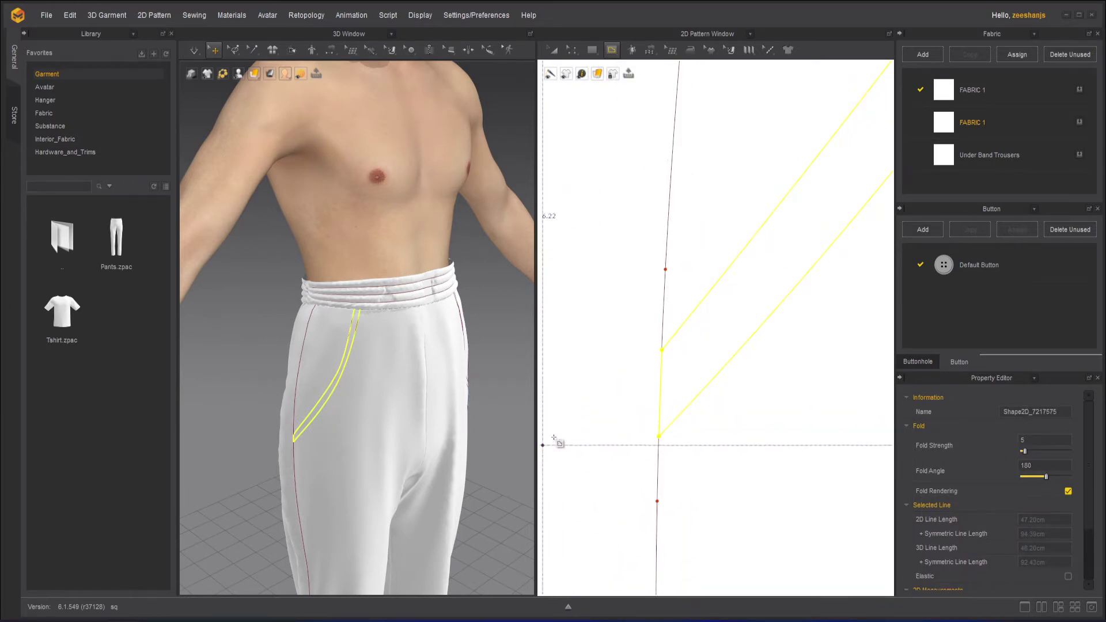
scroll(654, 289, down, 6)
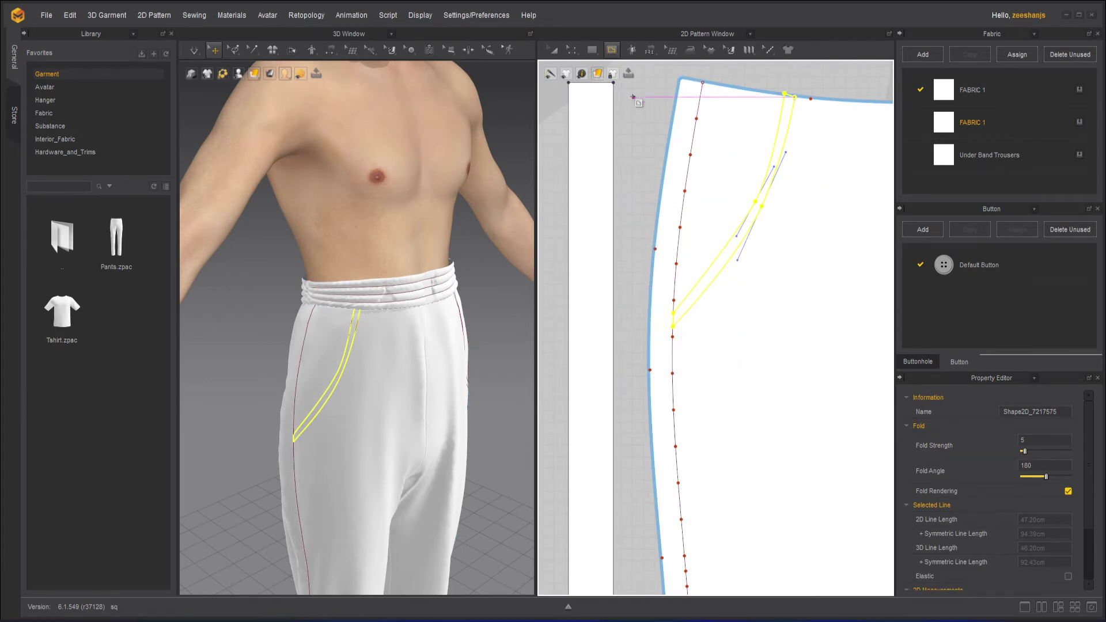
Step: Move the pocket strip's upper corner nearer the side seam down onto the waist edge
click(573, 50)
click(749, 274)
scroll(730, 273, up, 3)
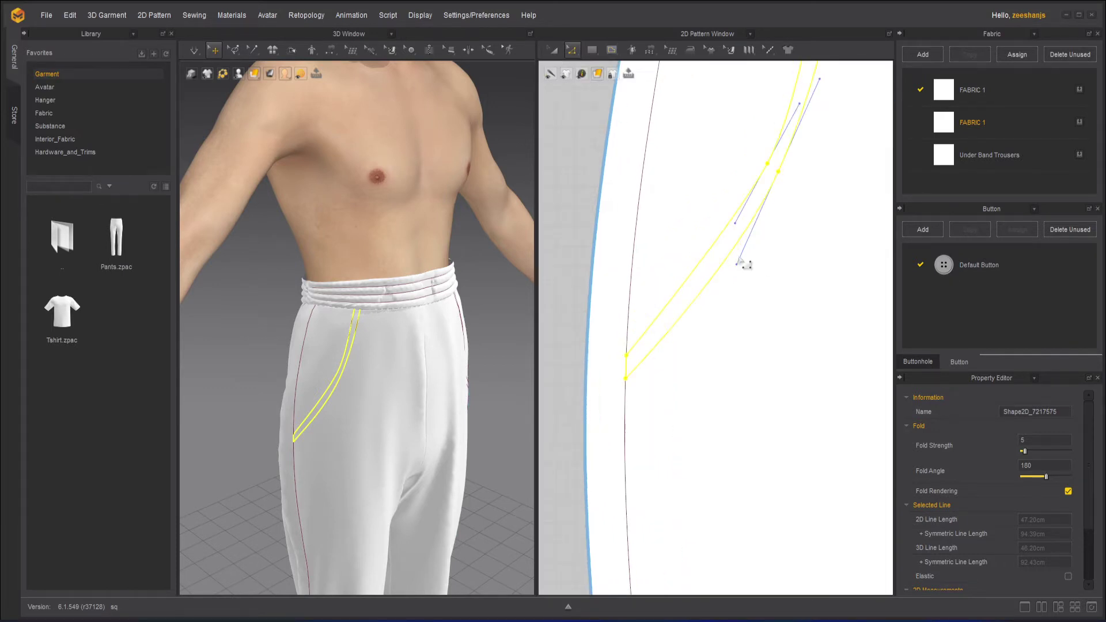
click(773, 328)
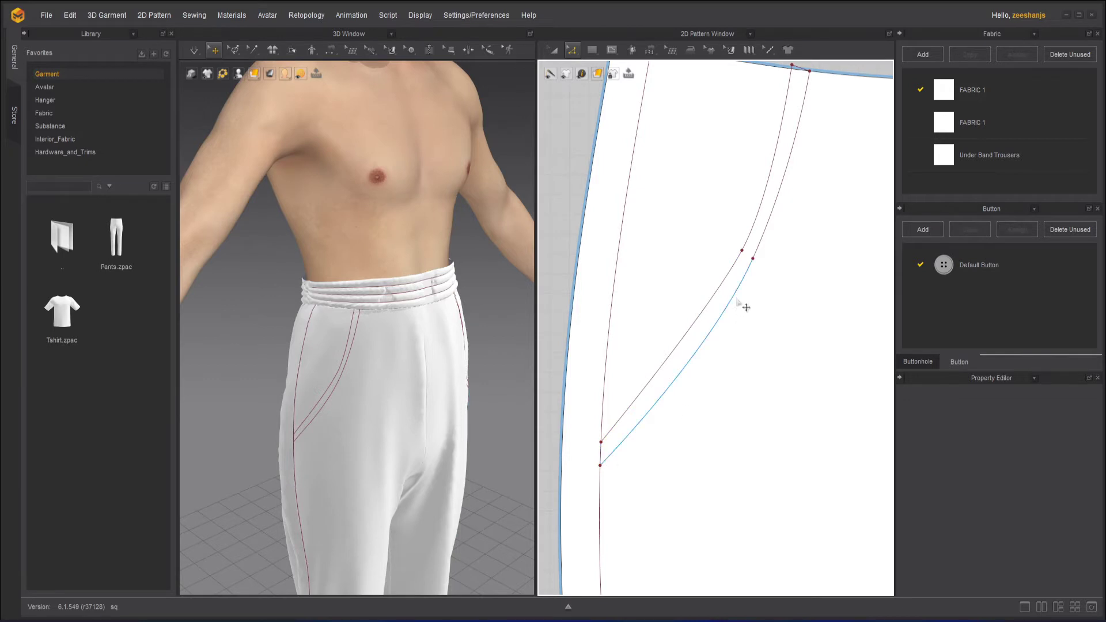
scroll(749, 297, down, 2)
scroll(833, 146, up, 4)
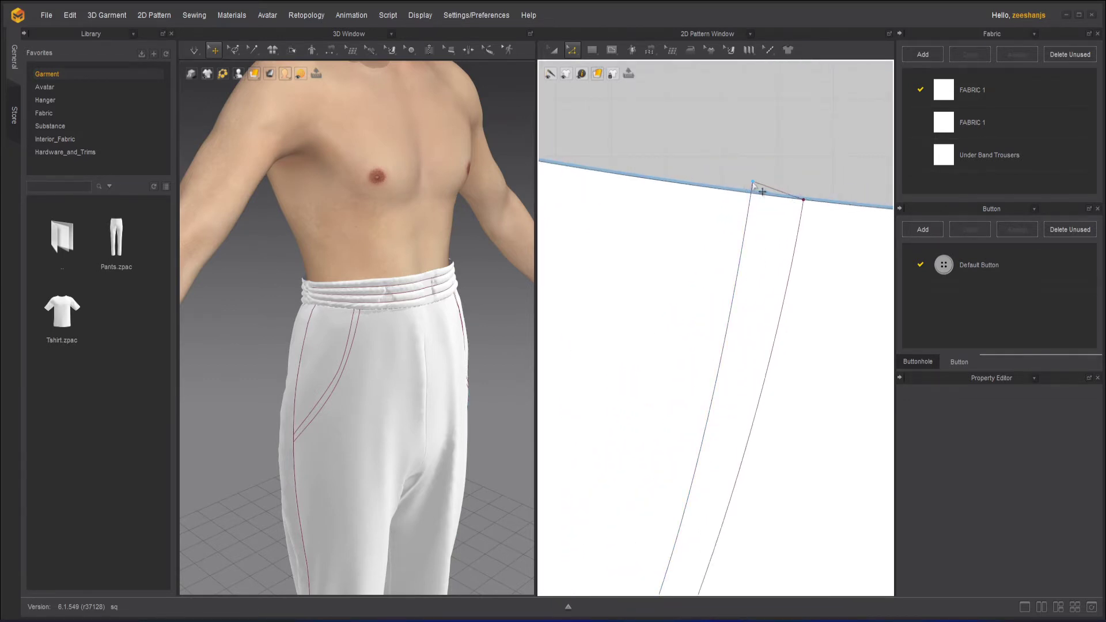
click(752, 183)
drag(762, 190, 760, 208)
Step: Reshape the lower segment of the strip's curve nearer the side seam so it runs parallel to the other curve
scroll(809, 175, down, 3)
middle_drag(731, 366, 796, 184)
scroll(795, 245, down, 1)
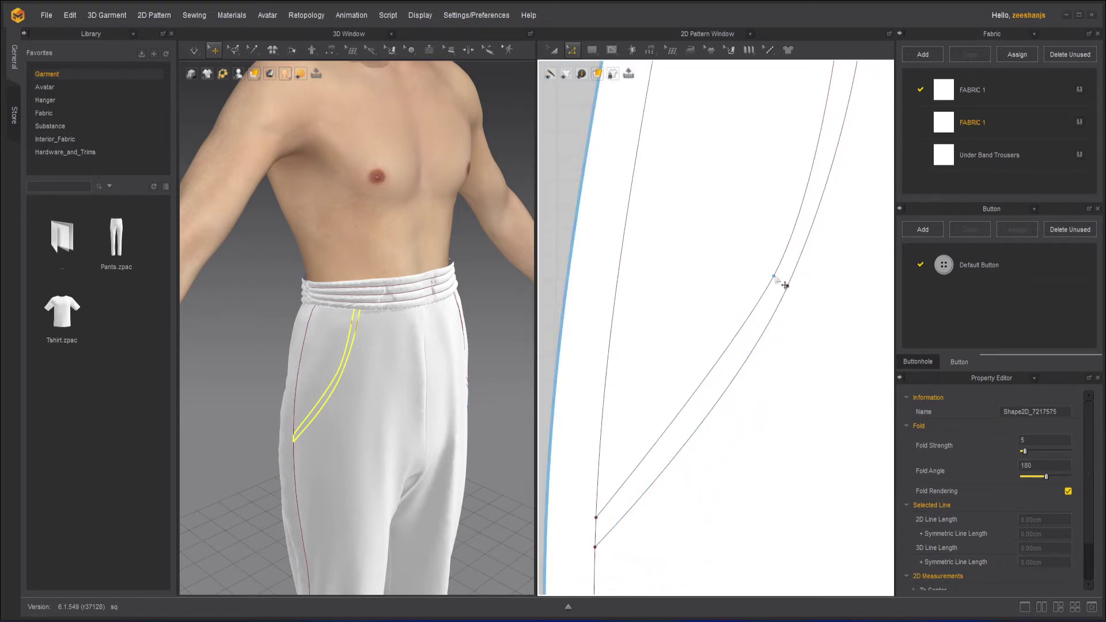
click(775, 277)
drag(737, 354, 731, 392)
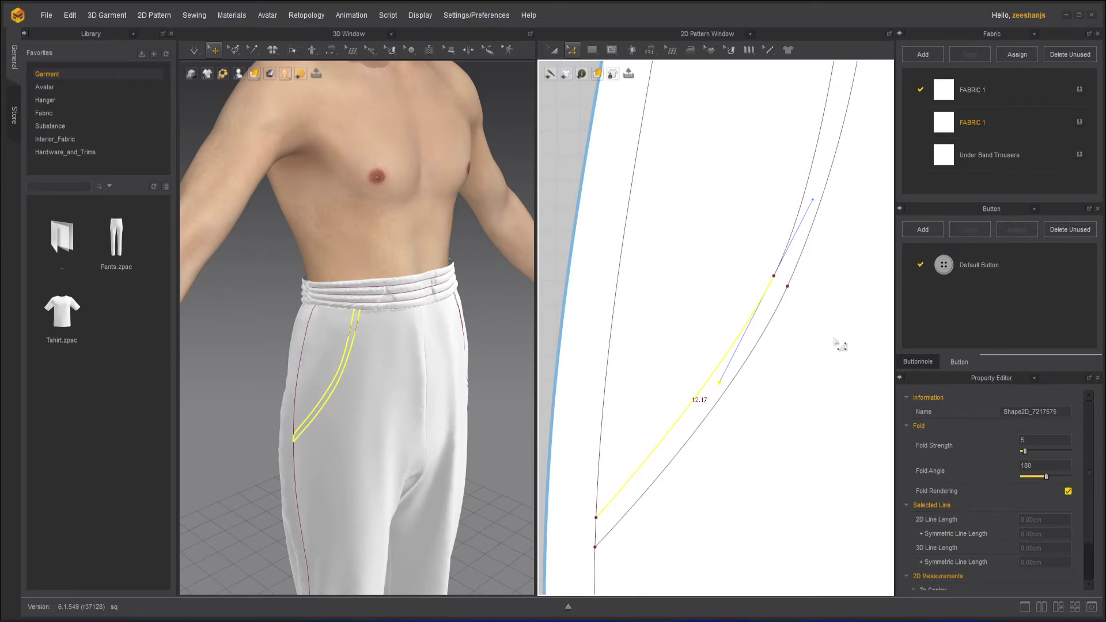
click(813, 288)
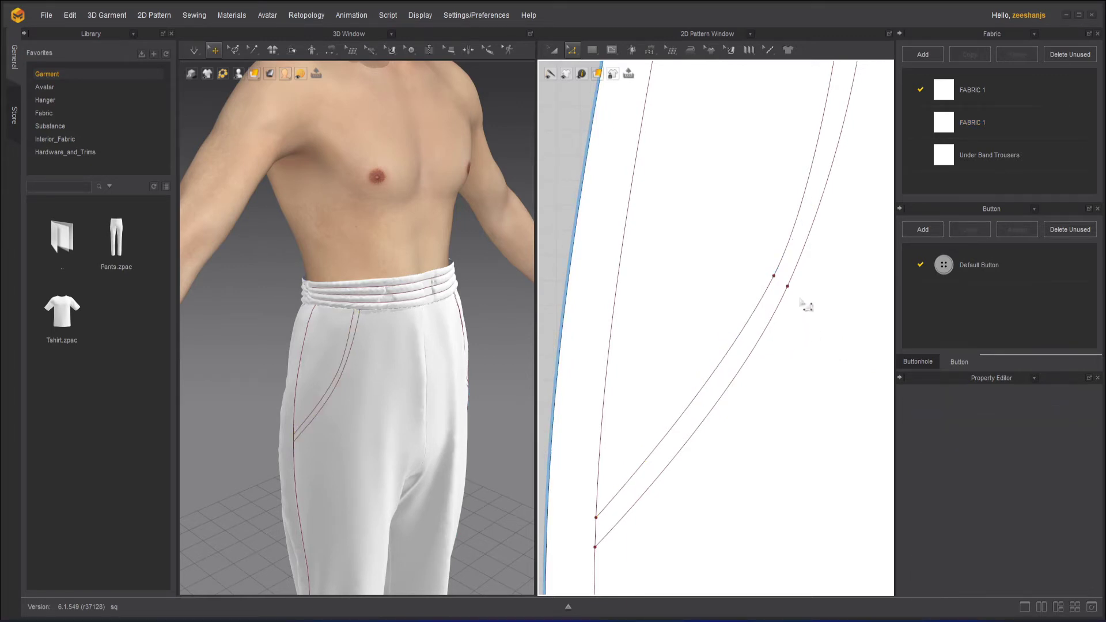
Step: Adjust the upper segment and midpoint of the strip's curve nearer the side seam to even out the strip's width
middle_drag(822, 303, 783, 360)
scroll(781, 355, down, 1)
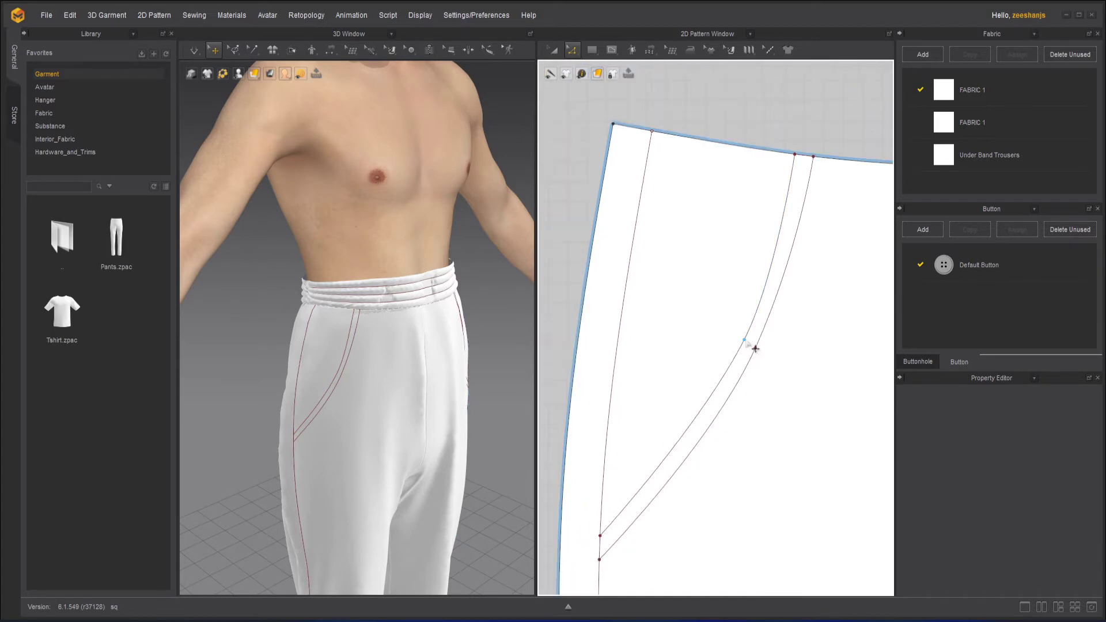
click(745, 340)
drag(784, 286, 785, 278)
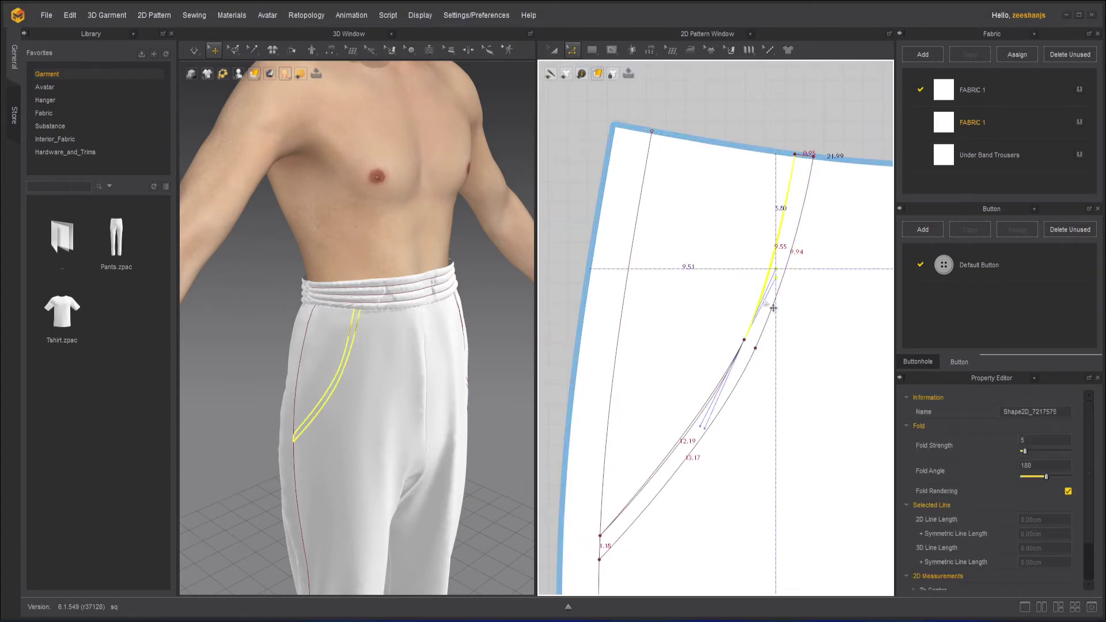
drag(755, 349, 753, 349)
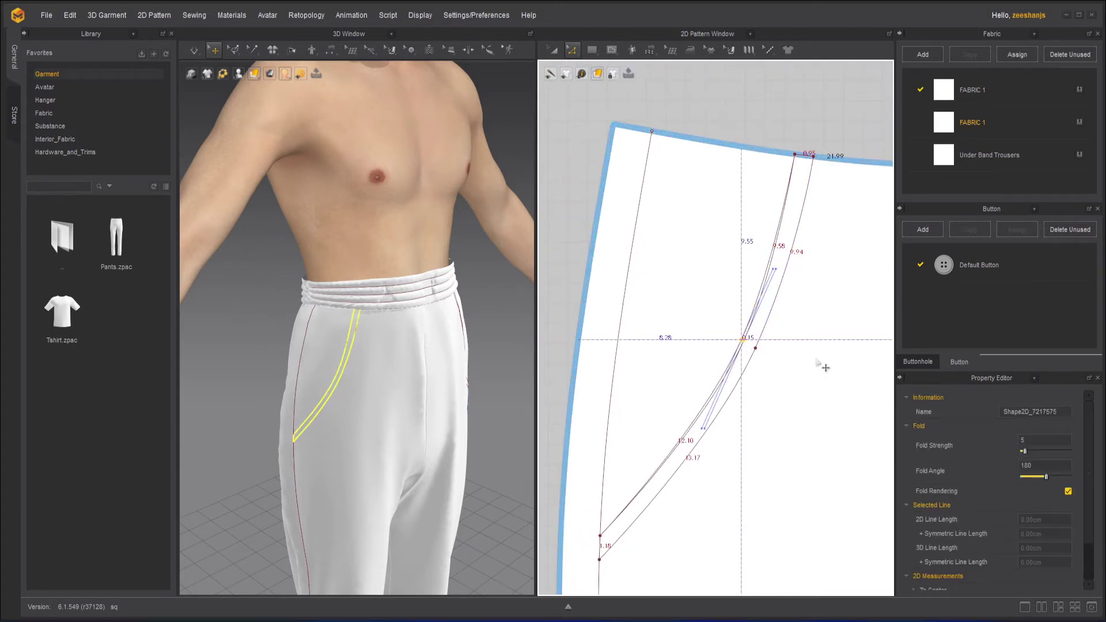
click(819, 121)
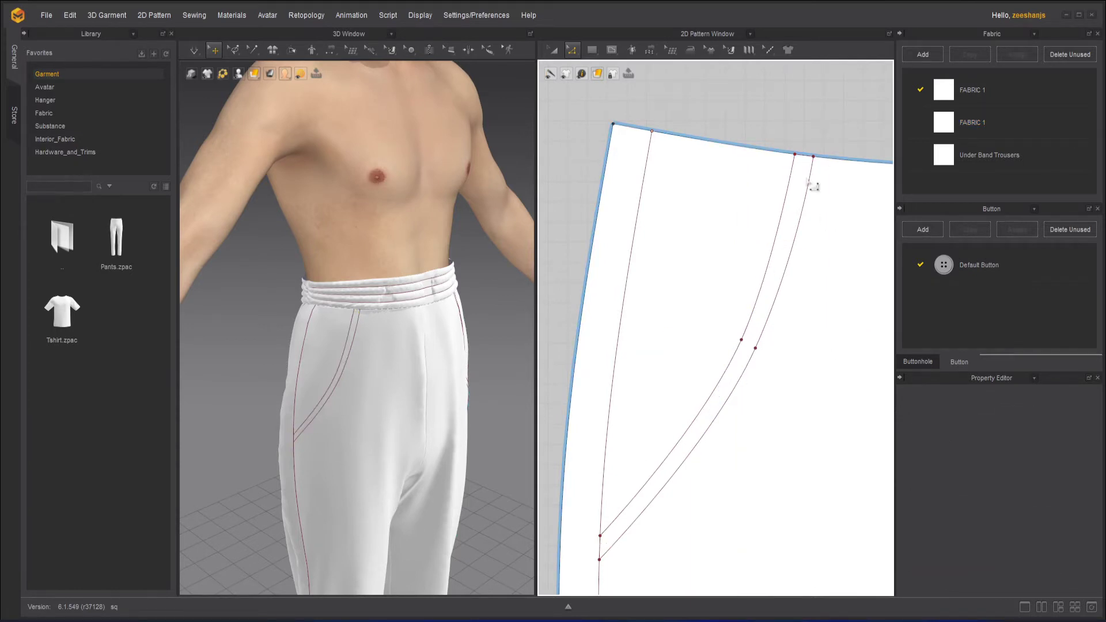
Step: Reshape the upper segment of the strip's curve farther from the side seam using the curve handles at its waist point and midpoint
click(820, 165)
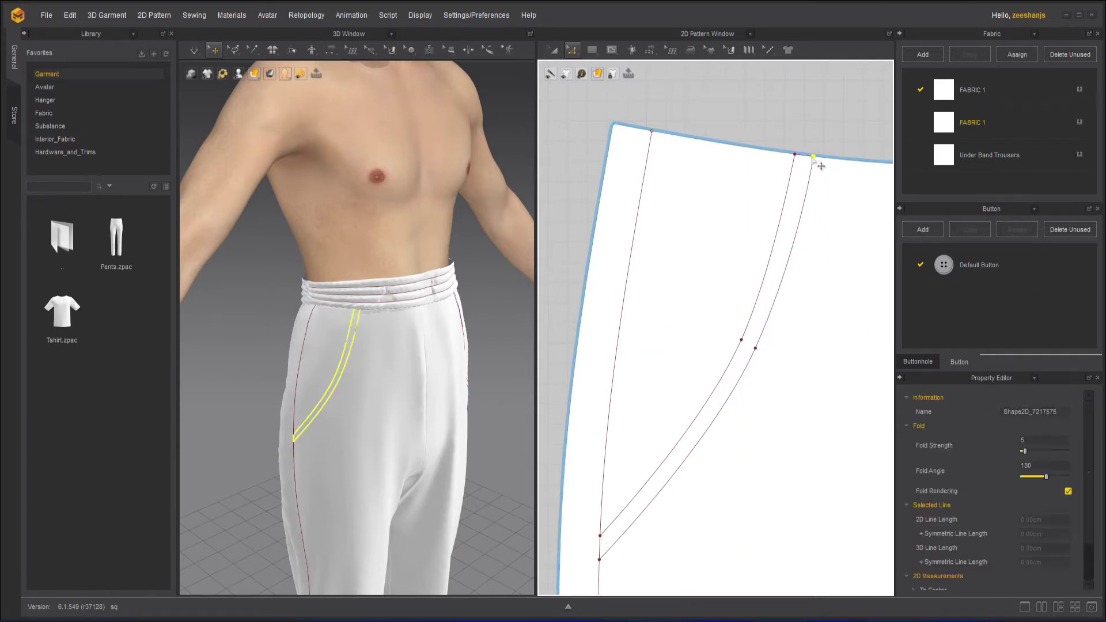
drag(856, 179, 856, 180)
scroll(815, 164, up, 2)
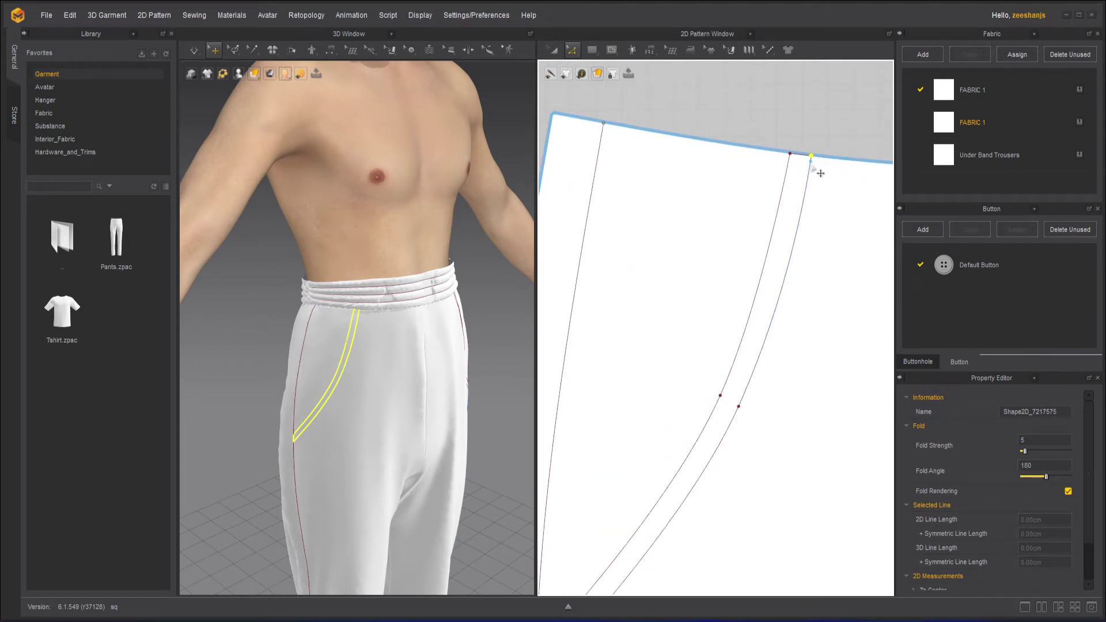
drag(820, 172, 796, 282)
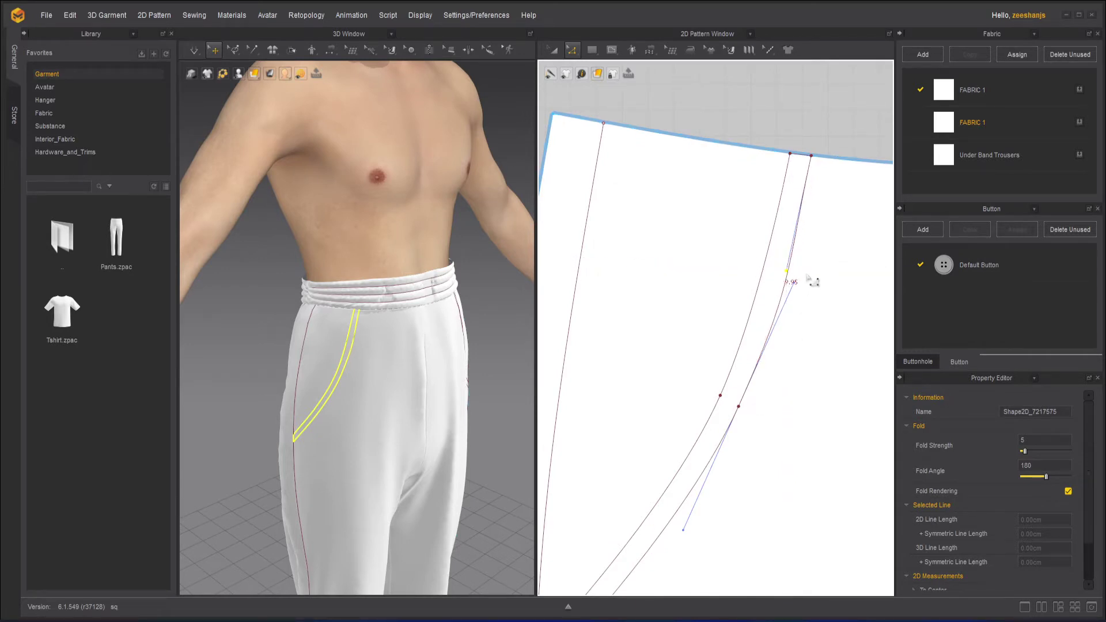
drag(803, 293, 783, 324)
drag(793, 367, 793, 370)
click(831, 131)
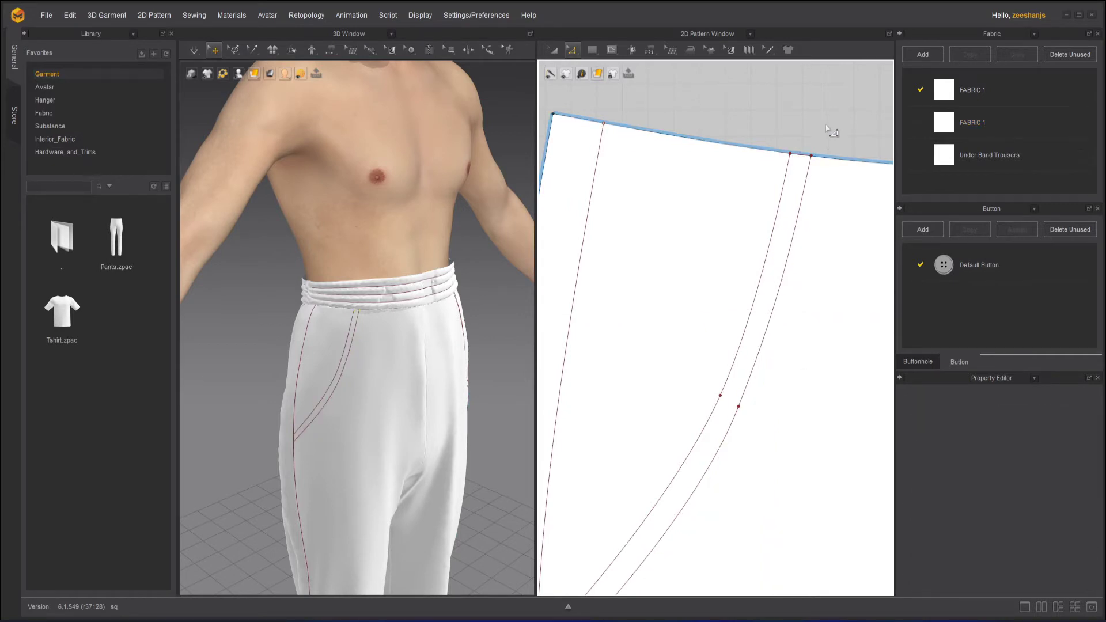
Step: Fine-tune the lower segment of the strip's curve farther from the side seam with its midpoint's curve handle
click(740, 407)
drag(691, 533, 689, 534)
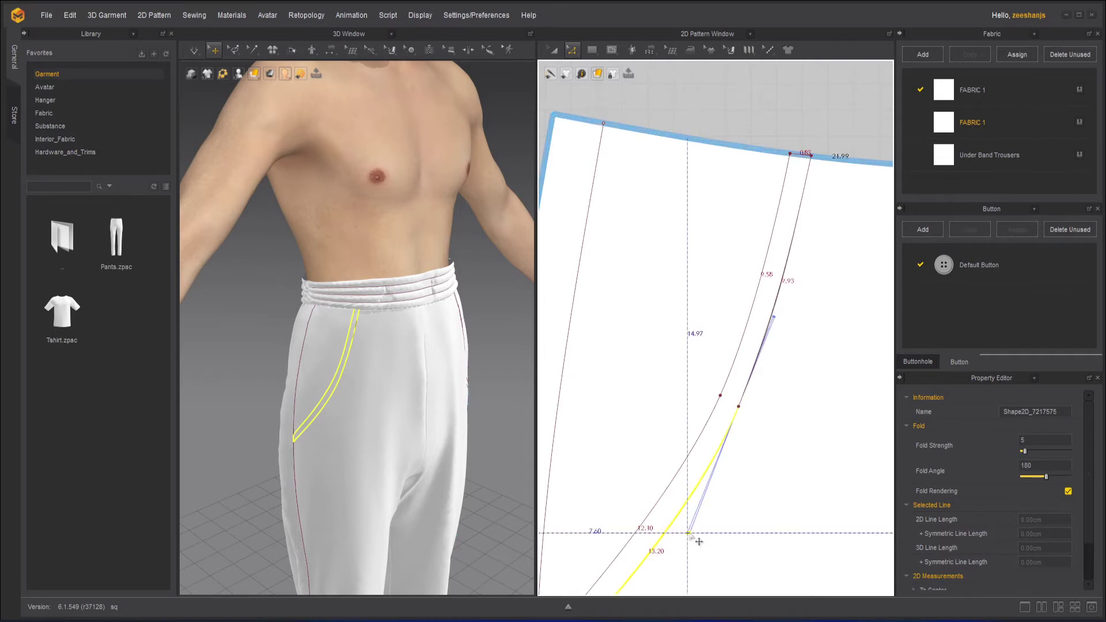
scroll(758, 422, down, 4)
click(775, 255)
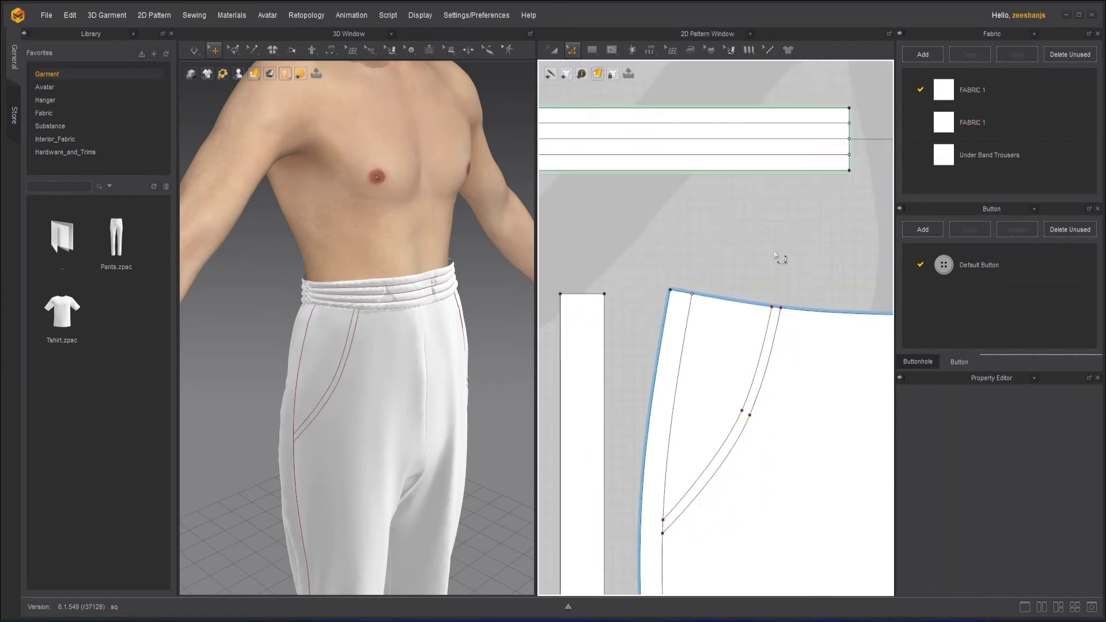
Step: Clone the strip shape on the wearer's right front leg as a separate pattern and place it between the two front legs
scroll(785, 351, down, 3)
middle_drag(791, 390, 755, 337)
scroll(755, 337, up, 2)
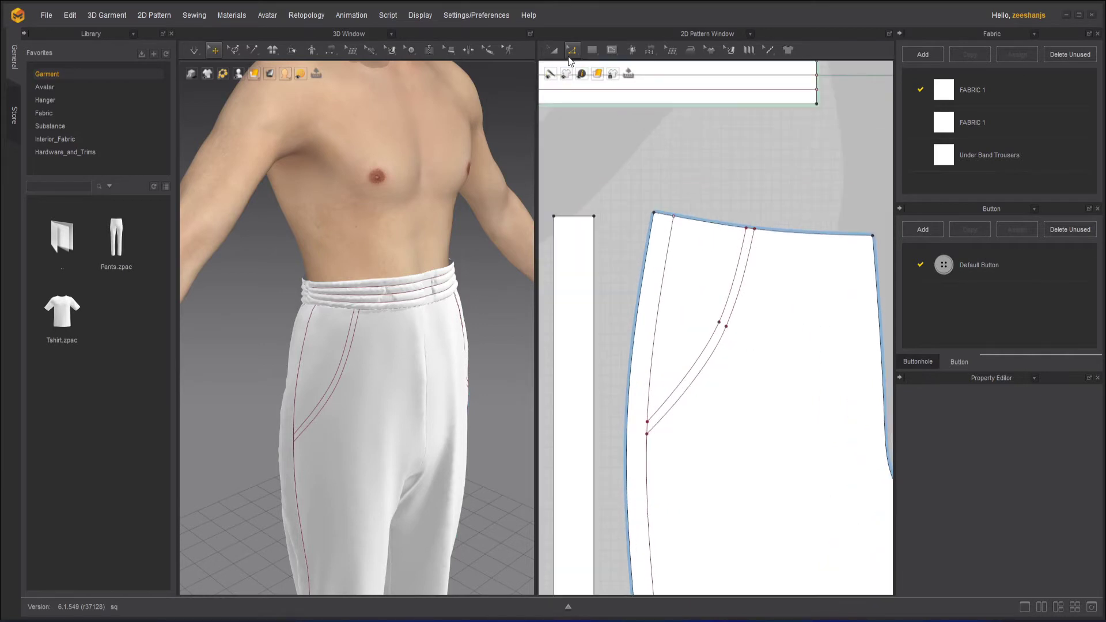
click(554, 50)
click(722, 340)
right_click(719, 342)
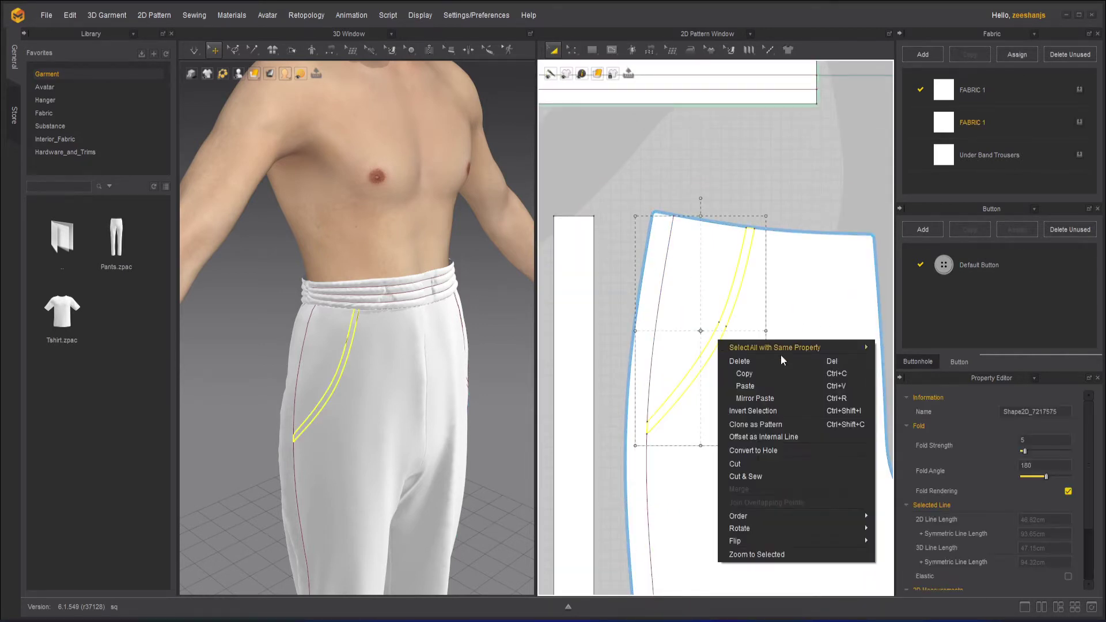
click(761, 425)
scroll(775, 328, down, 4)
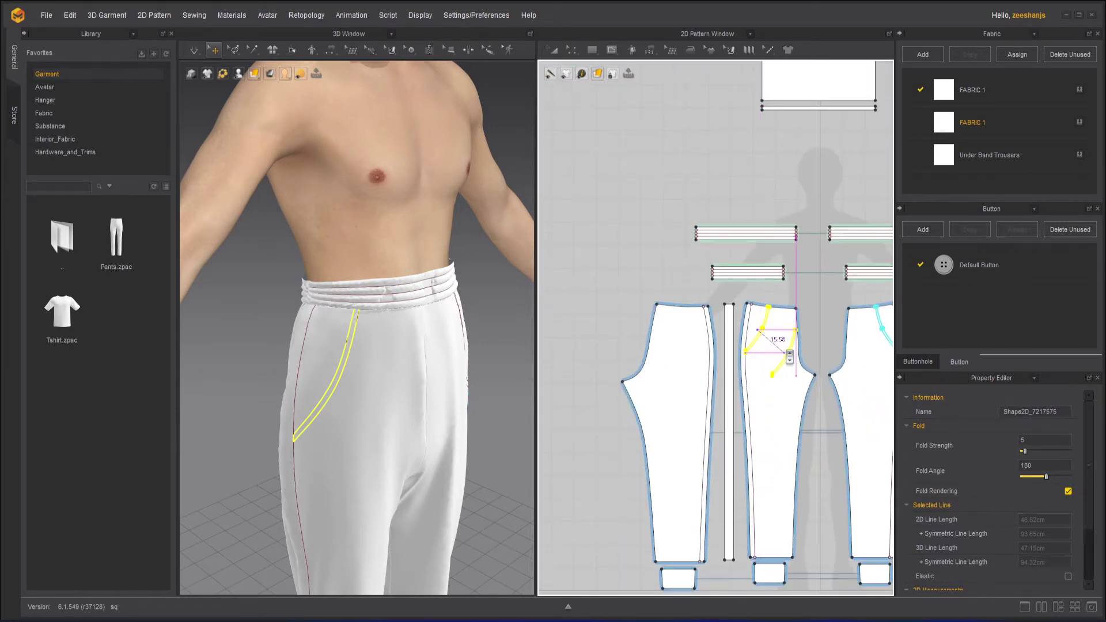
click(824, 335)
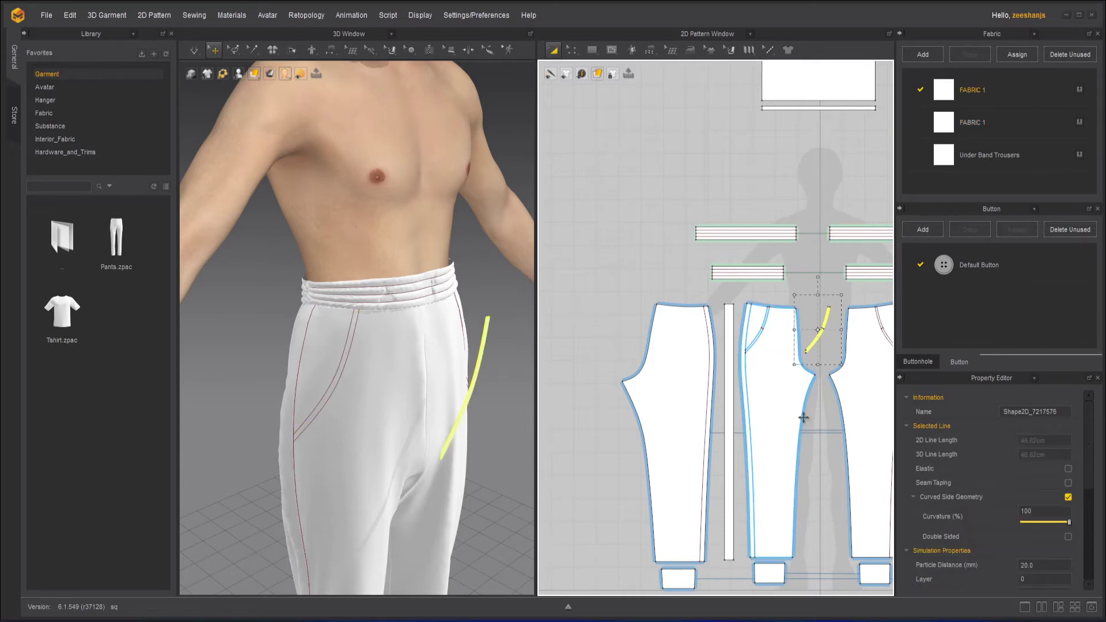
Step: Move the cloned strip pattern to the free area above the wearer's right front leg pattern
right_drag(516, 447, 456, 448)
scroll(457, 447, down, 6)
scroll(844, 358, up, 3)
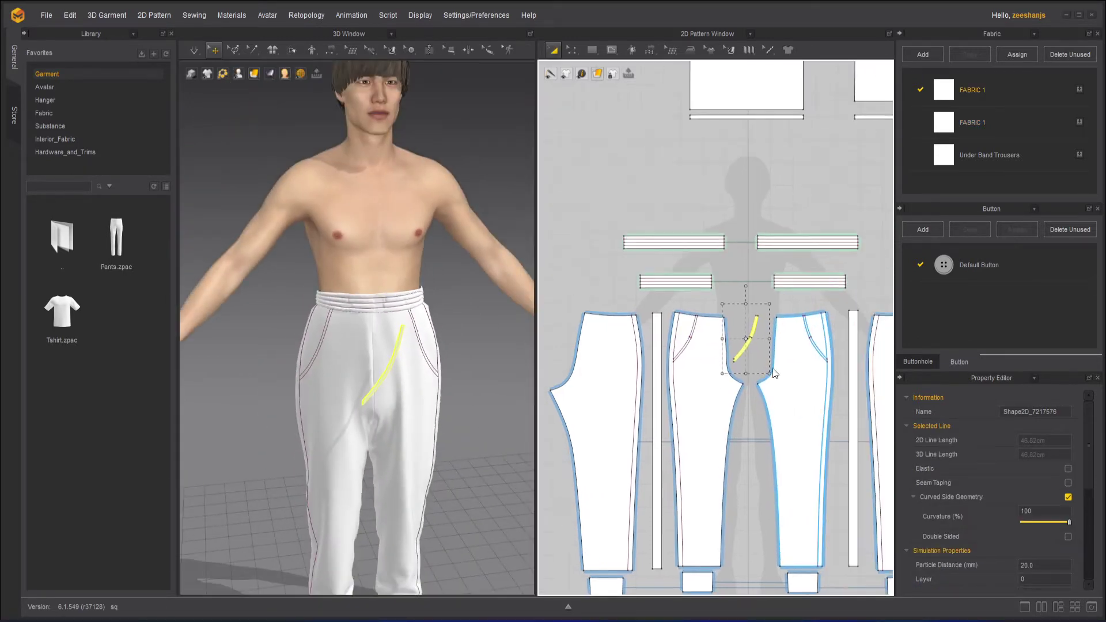
drag(720, 341, 679, 254)
Step: Clone the strip shape on the wearer's left front leg as a pattern and place it level with the first cloned strip
click(834, 333)
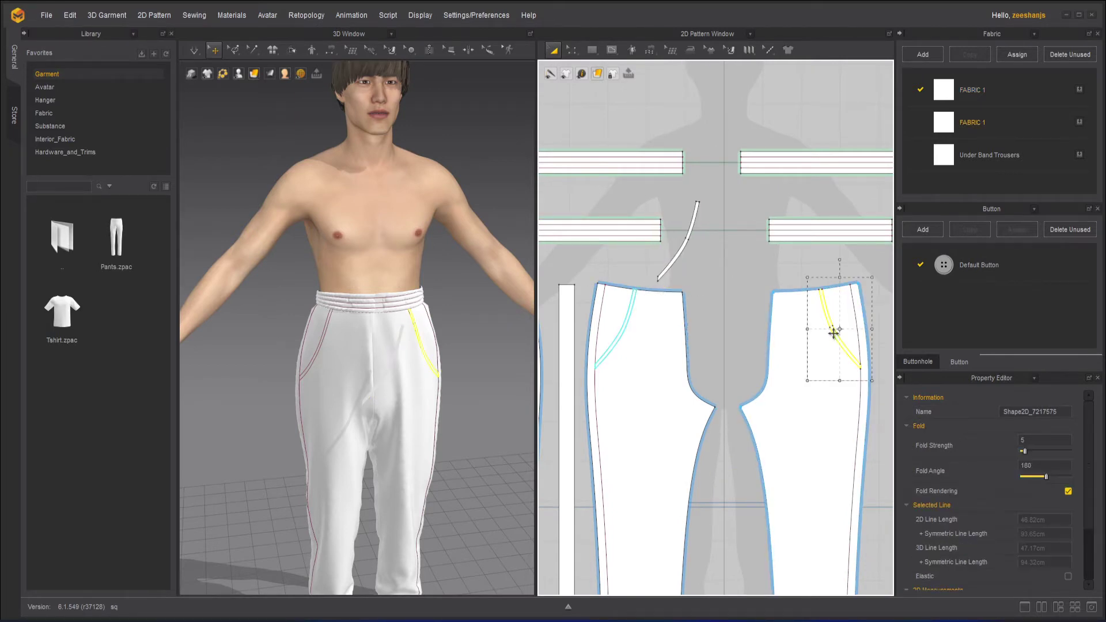
right_click(834, 333)
click(890, 420)
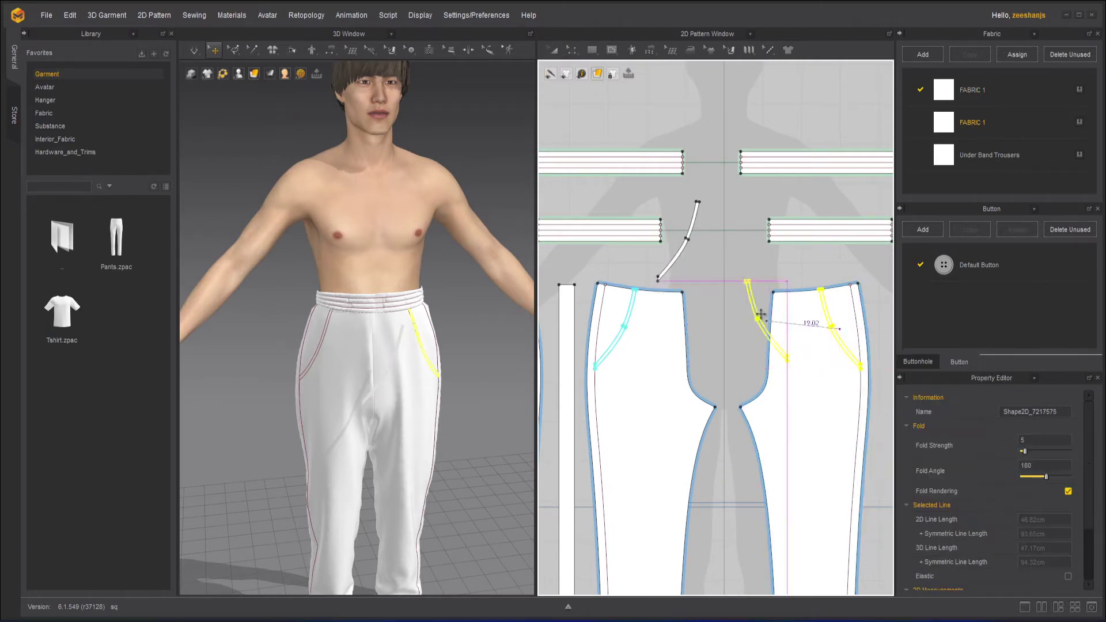
click(733, 305)
Step: Select both cloned strips and link them as symmetric patterns
click(678, 257)
right_click(678, 256)
click(765, 110)
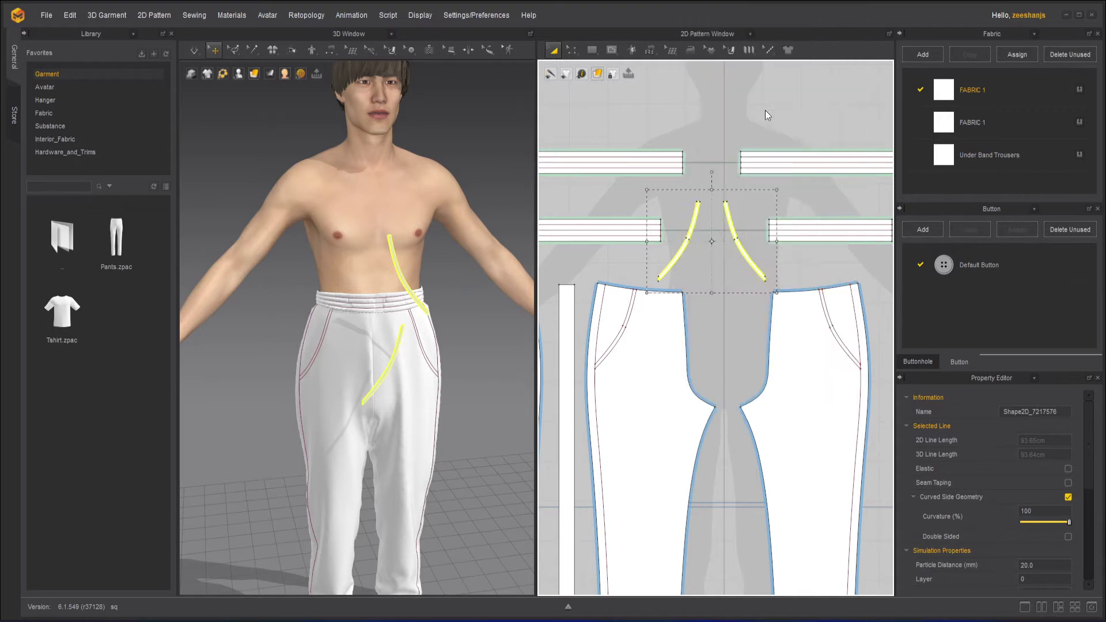
click(705, 280)
right_click(742, 245)
click(815, 165)
click(714, 303)
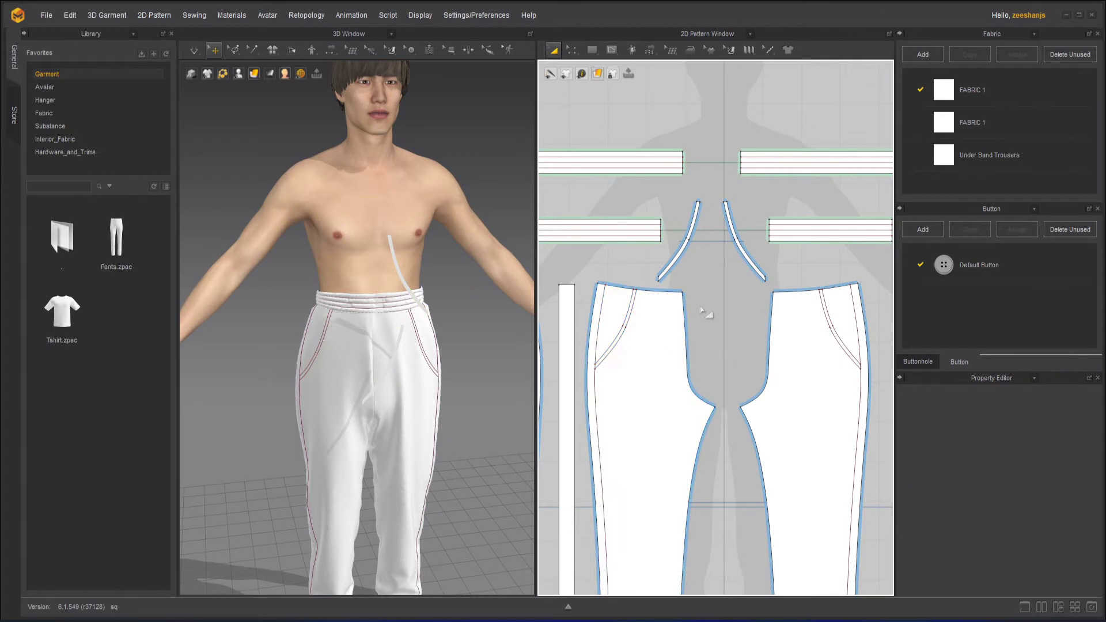
Step: Shift the first cloned strip in 3D across the trousers so it floats in front of the wearer's right thigh
click(398, 376)
right_drag(425, 400, 471, 433)
mouse_move(422, 378)
mouse_down()
mouse_move(383, 380)
mouse_move(402, 387)
mouse_up()
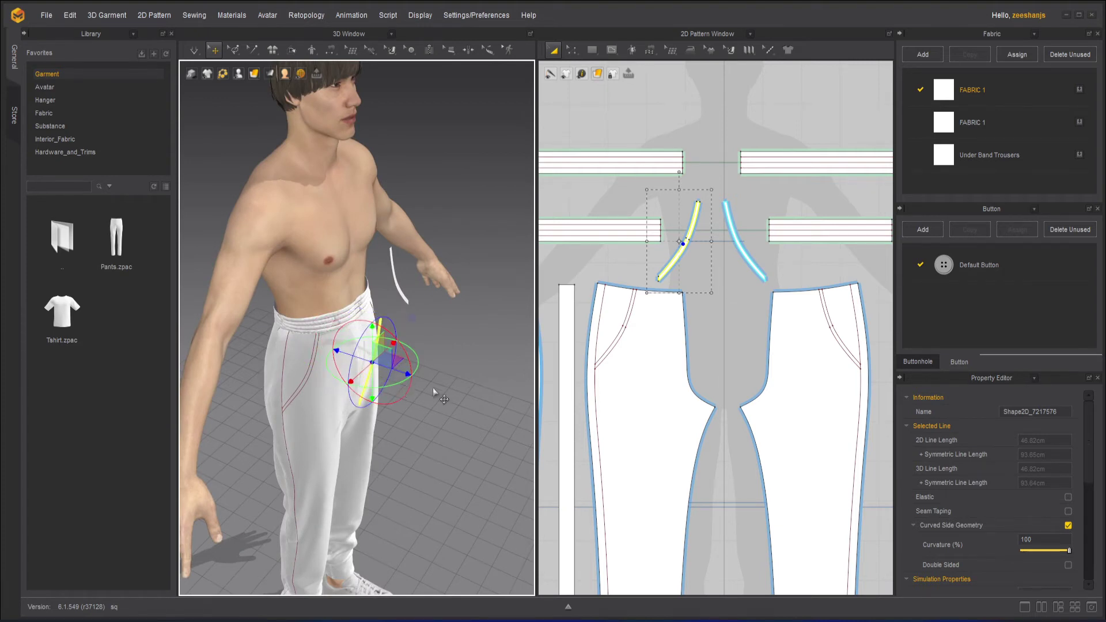
right_drag(437, 391, 421, 374)
scroll(427, 360, up, 2)
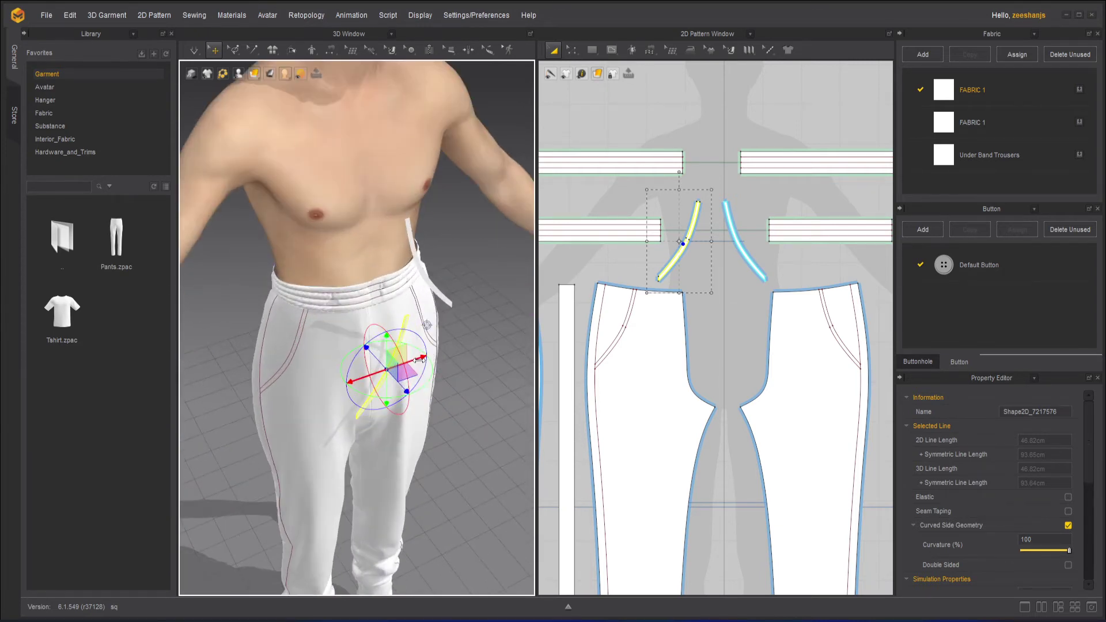
drag(429, 357, 350, 385)
Step: Lower the second cloned strip in 3D and position it beside the wearer's left hip
click(443, 298)
right_drag(474, 408, 454, 362)
drag(440, 260, 439, 357)
right_drag(483, 376, 478, 414)
drag(472, 378, 507, 380)
right_drag(506, 380, 488, 363)
drag(489, 368, 437, 355)
click(473, 434)
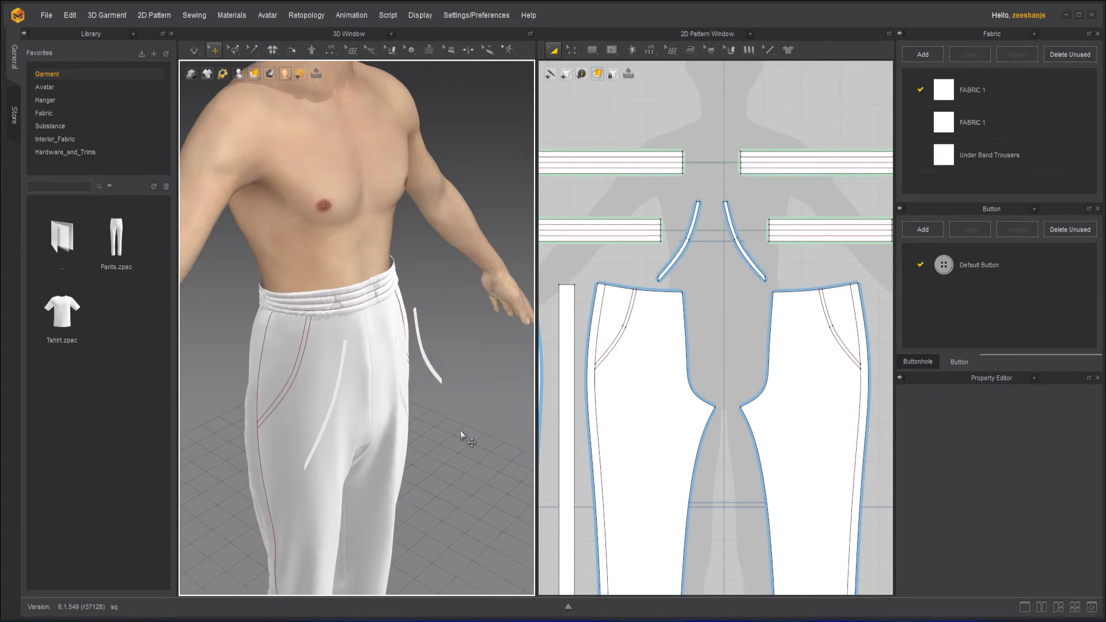
Step: Scale up the symmetric strip patterns slightly so they are a little longer
scroll(685, 283, up, 5)
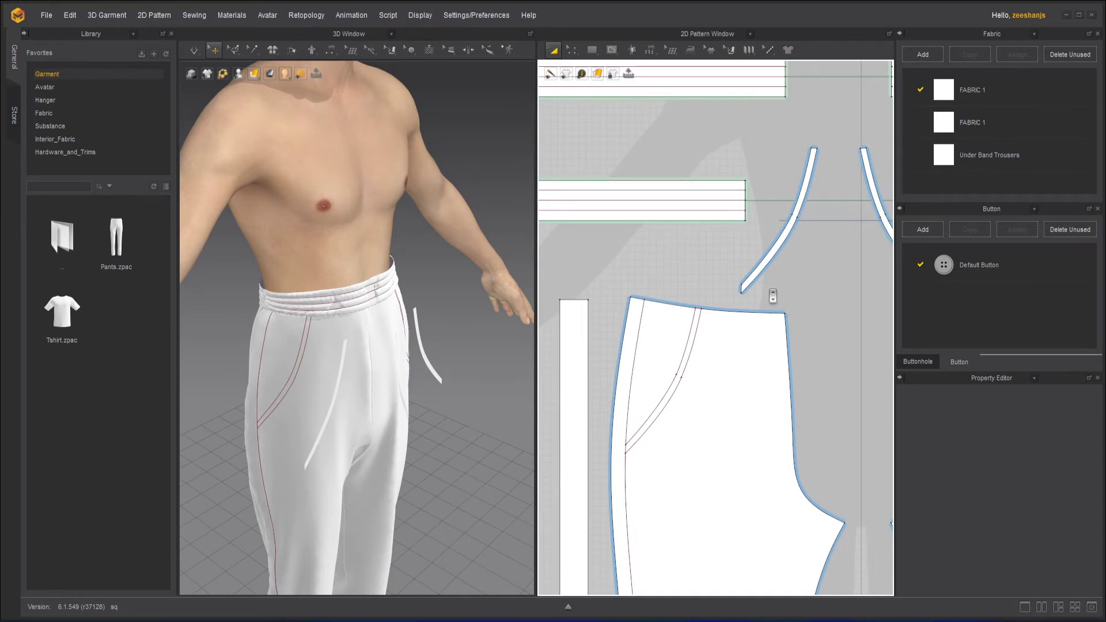
click(774, 242)
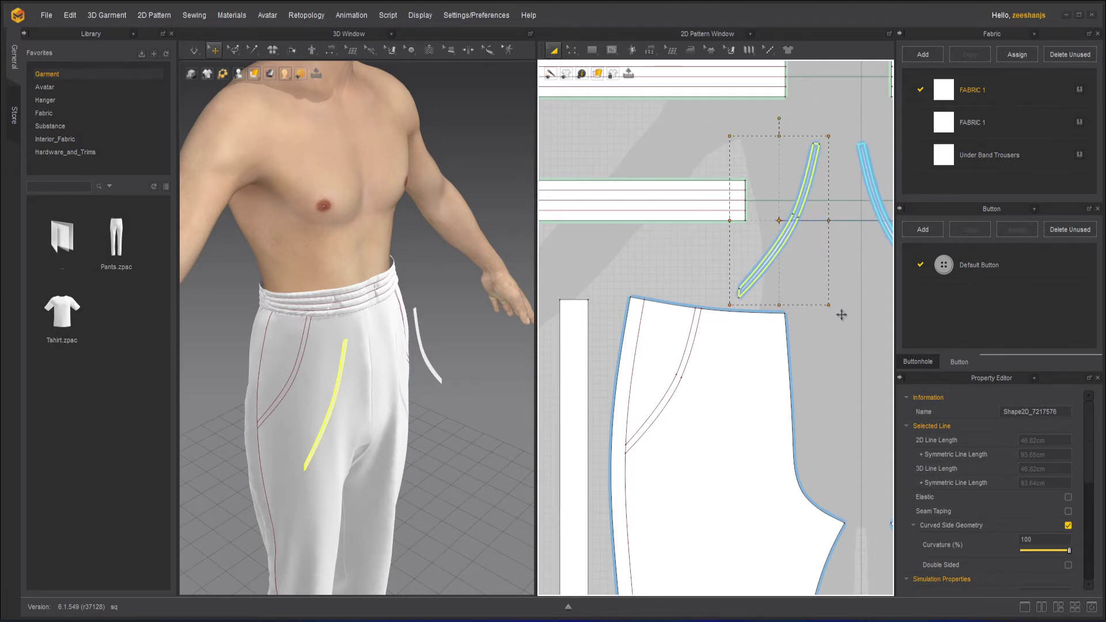
drag(845, 328, 847, 353)
click(844, 352)
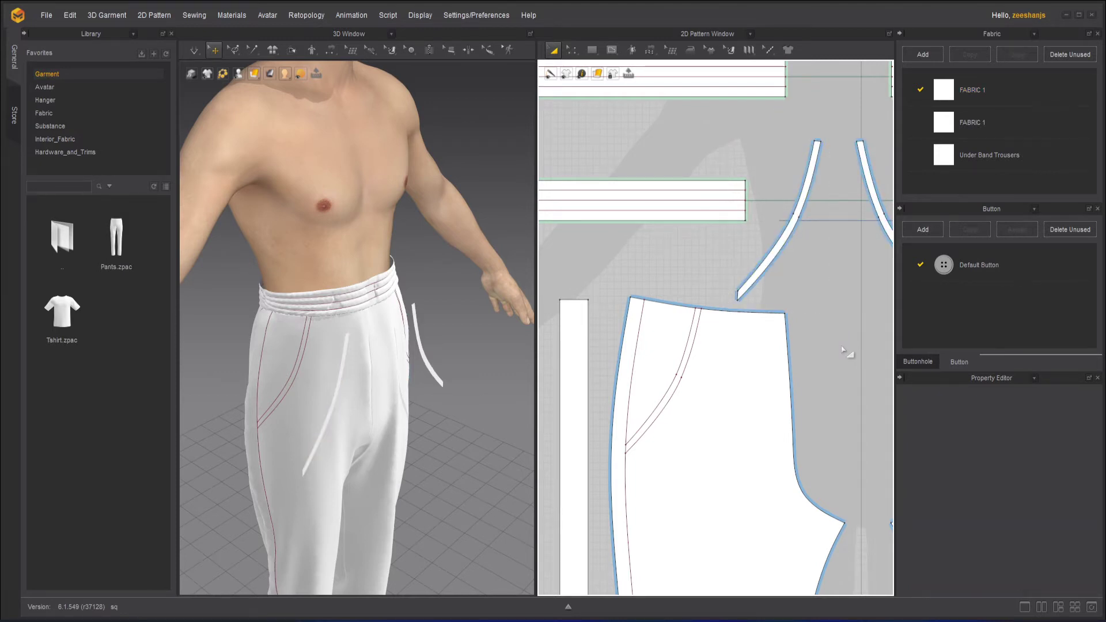
Step: Segment-sew the lower and upper segments of the strip's outer long edge to the front-leg curve farther from the side seam
scroll(792, 320, up, 3)
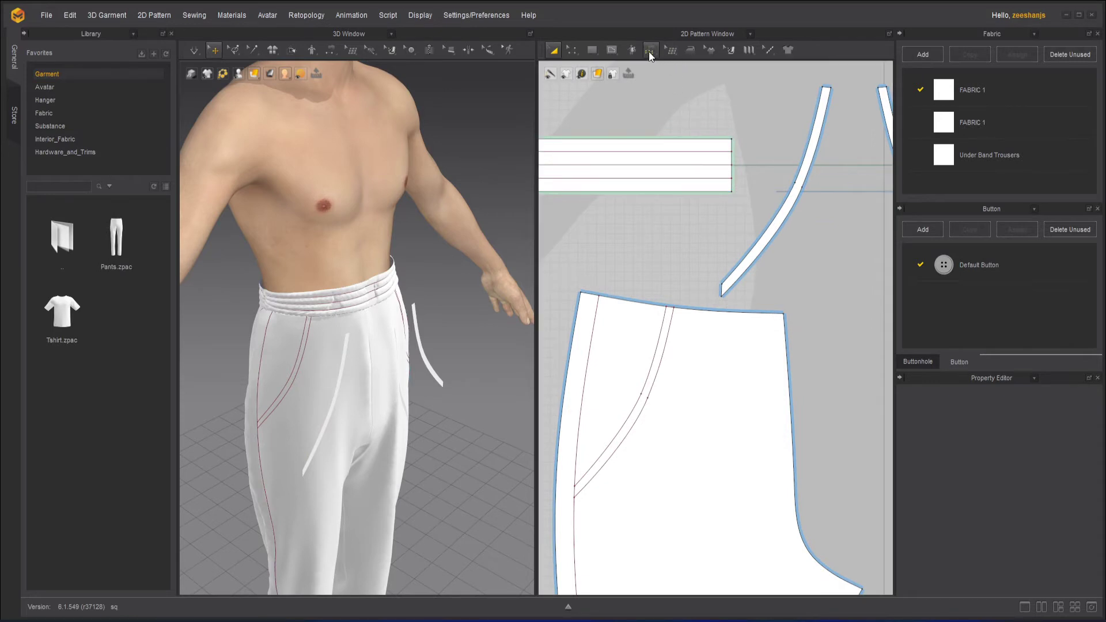
click(648, 50)
click(683, 90)
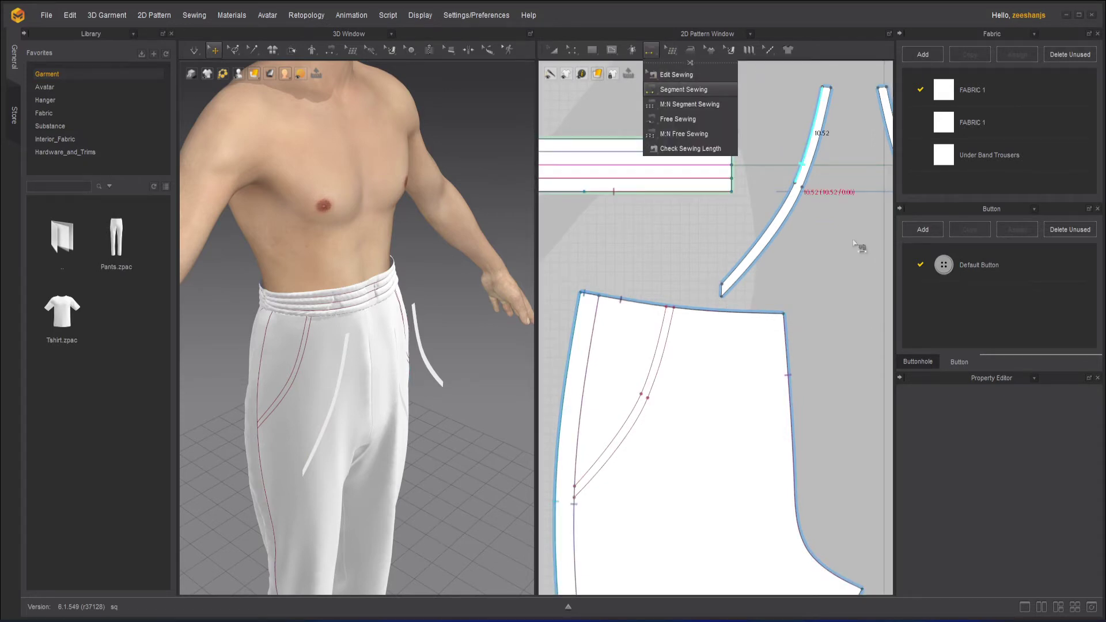
click(752, 274)
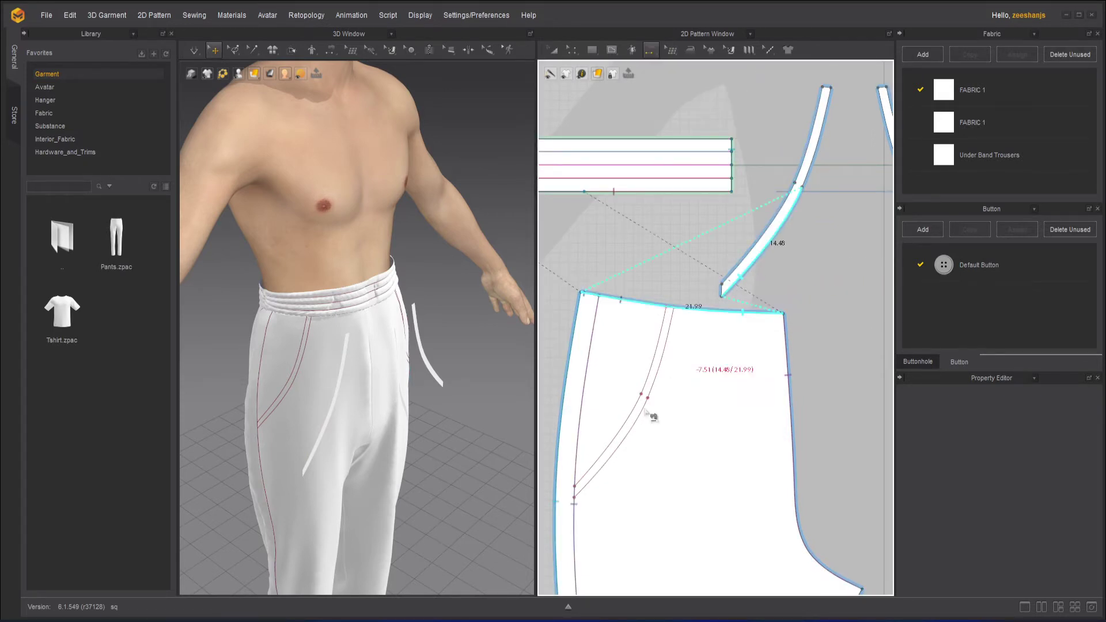
click(614, 479)
click(807, 183)
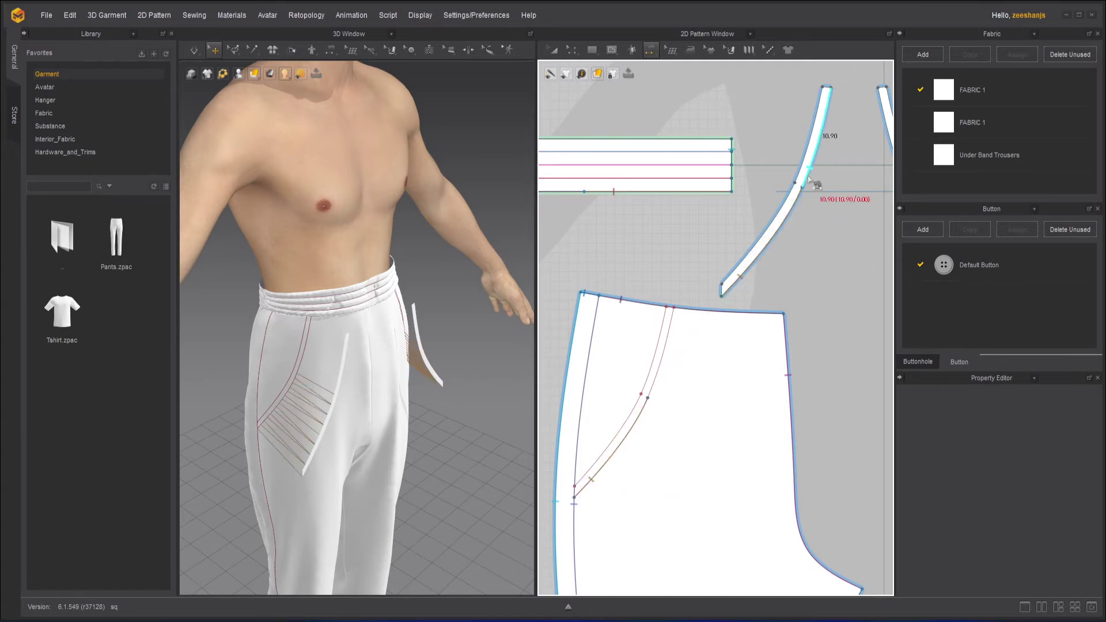
click(663, 352)
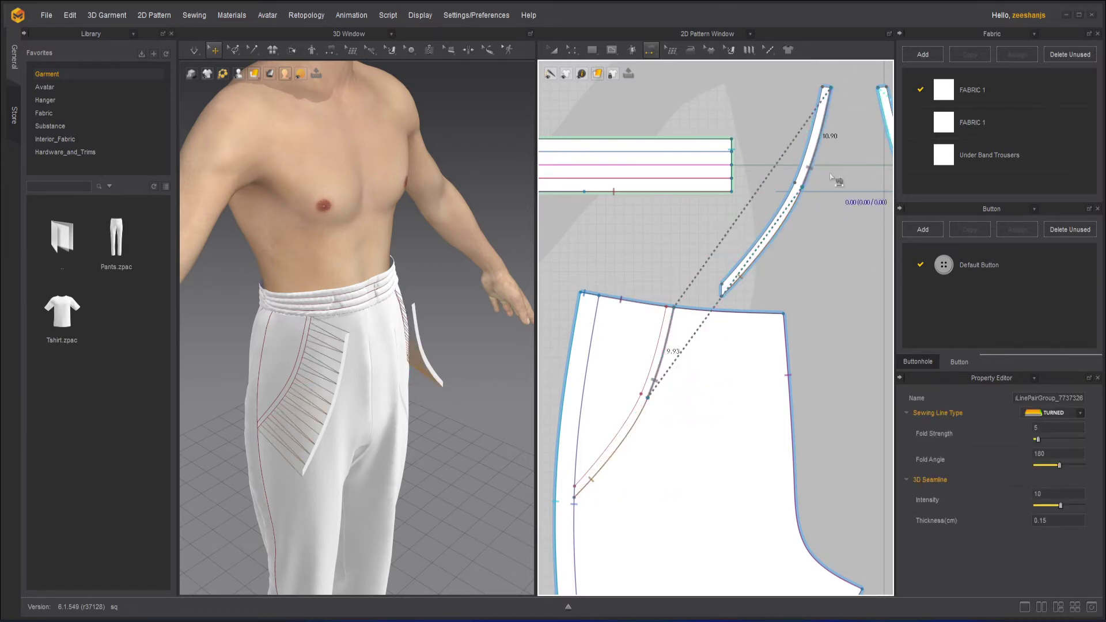
Step: Segment-sew the strip's upper end to the short waist segment between the curves and its lower end to the short segment at the side line
click(831, 91)
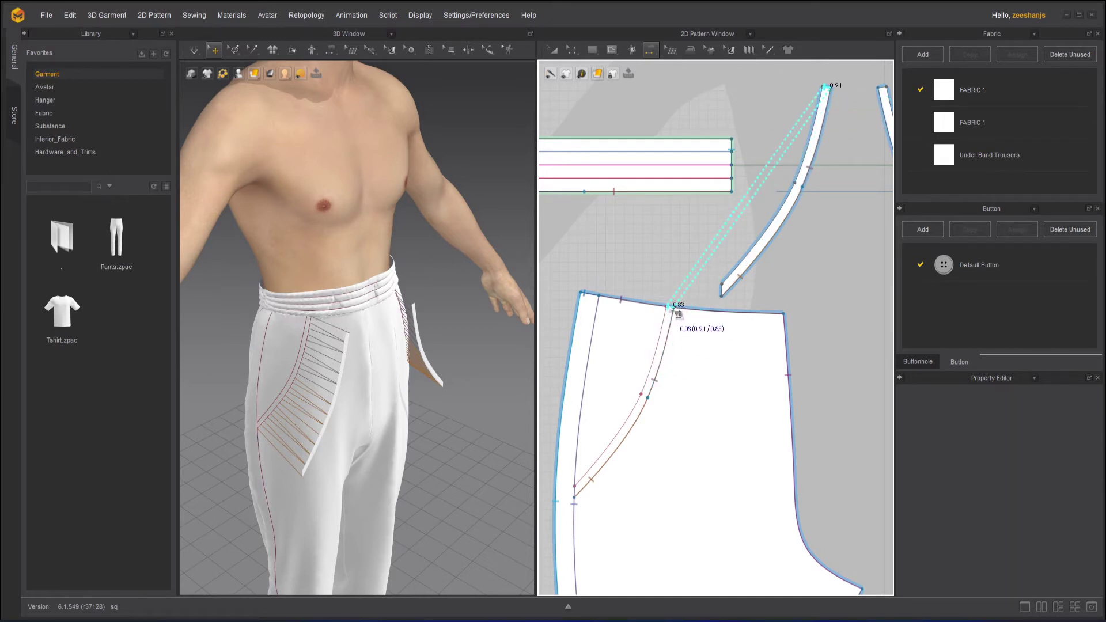
click(682, 323)
click(723, 289)
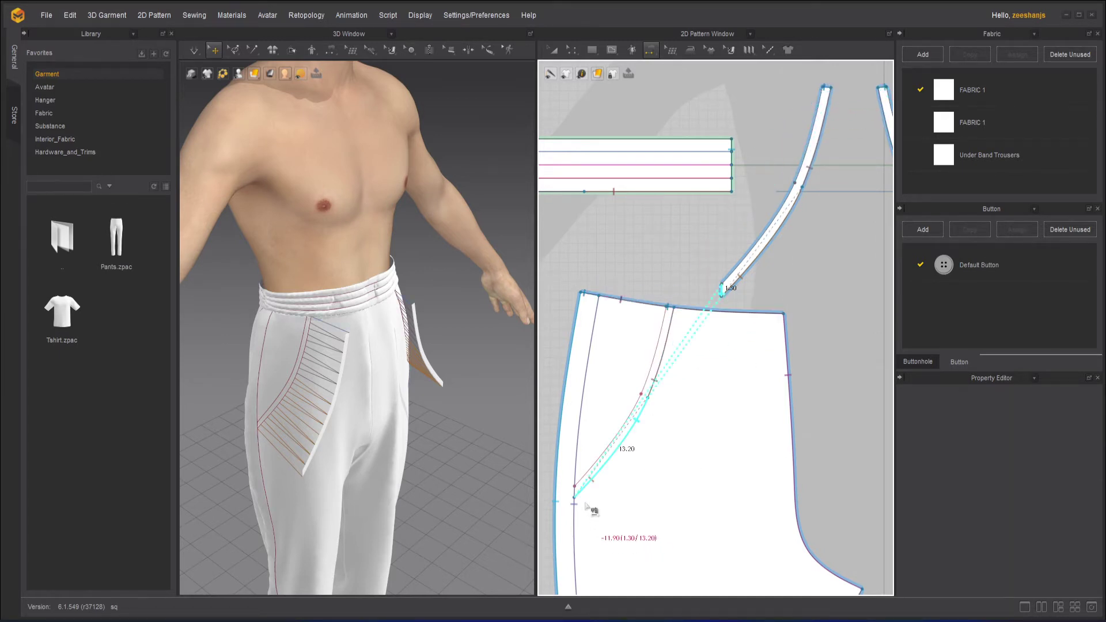
scroll(578, 495, up, 5)
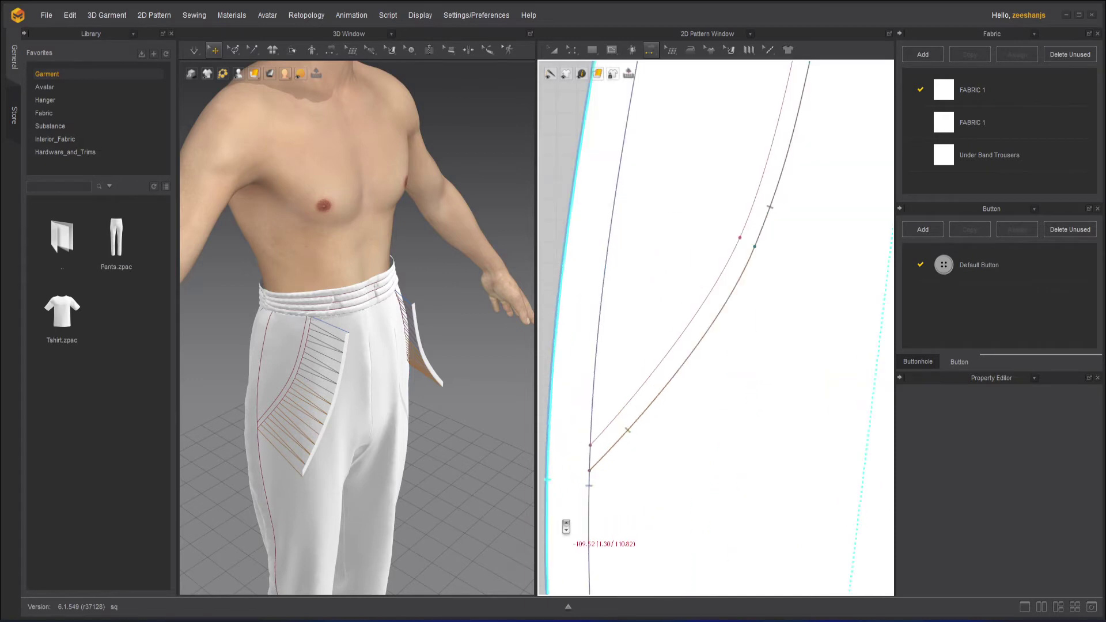
click(597, 469)
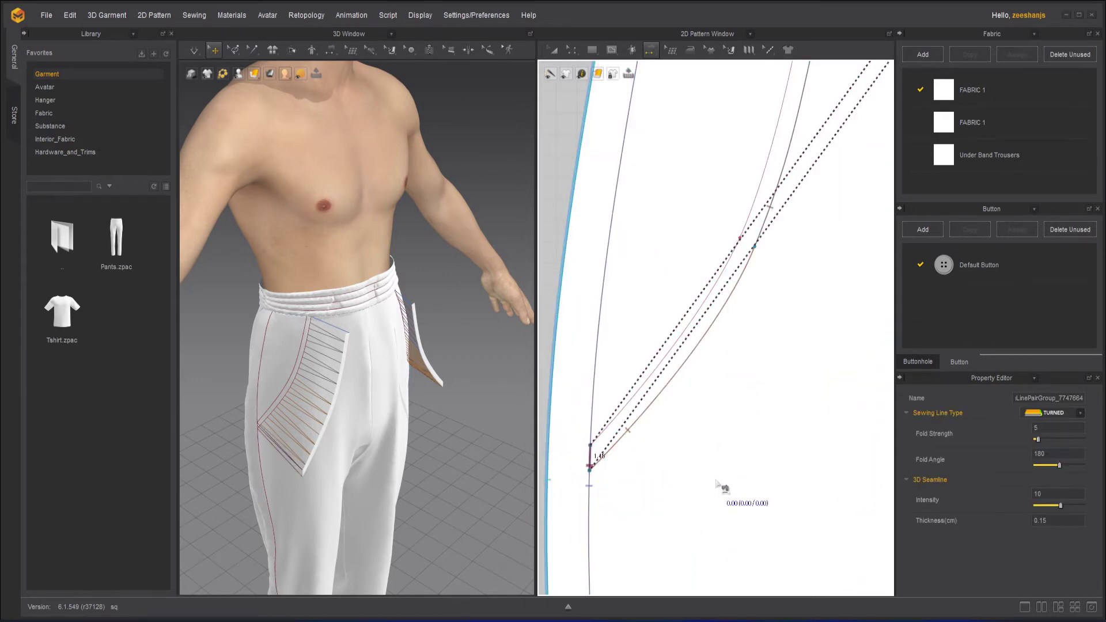
scroll(717, 484, down, 5)
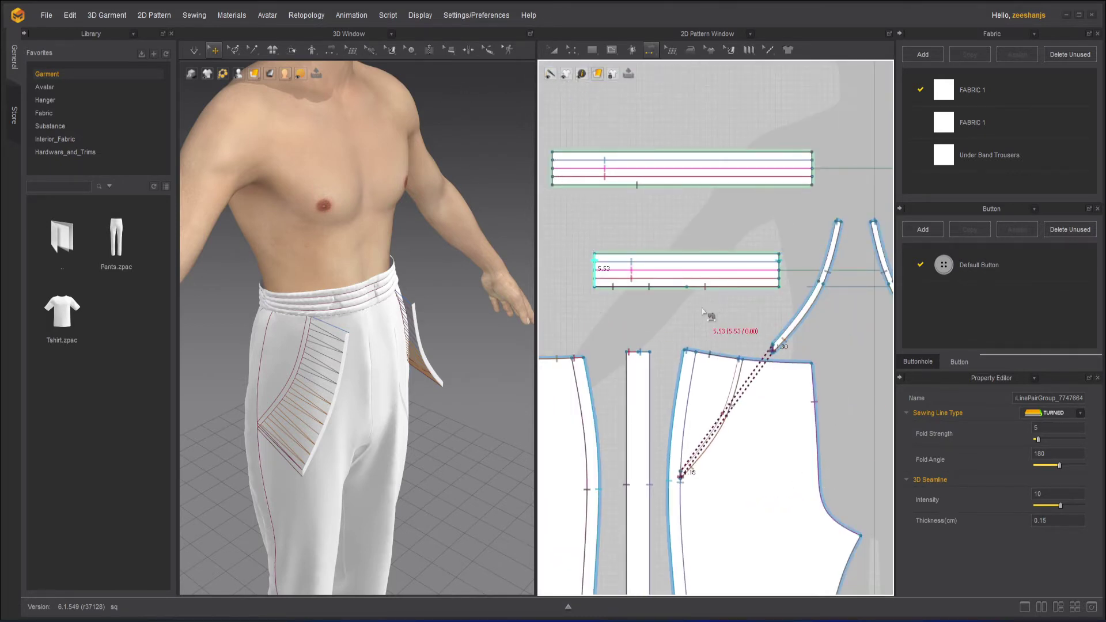
Step: Simulate the garment to pull the sewn strips onto the trousers, and inspect the pocket area near the waistband
click(553, 49)
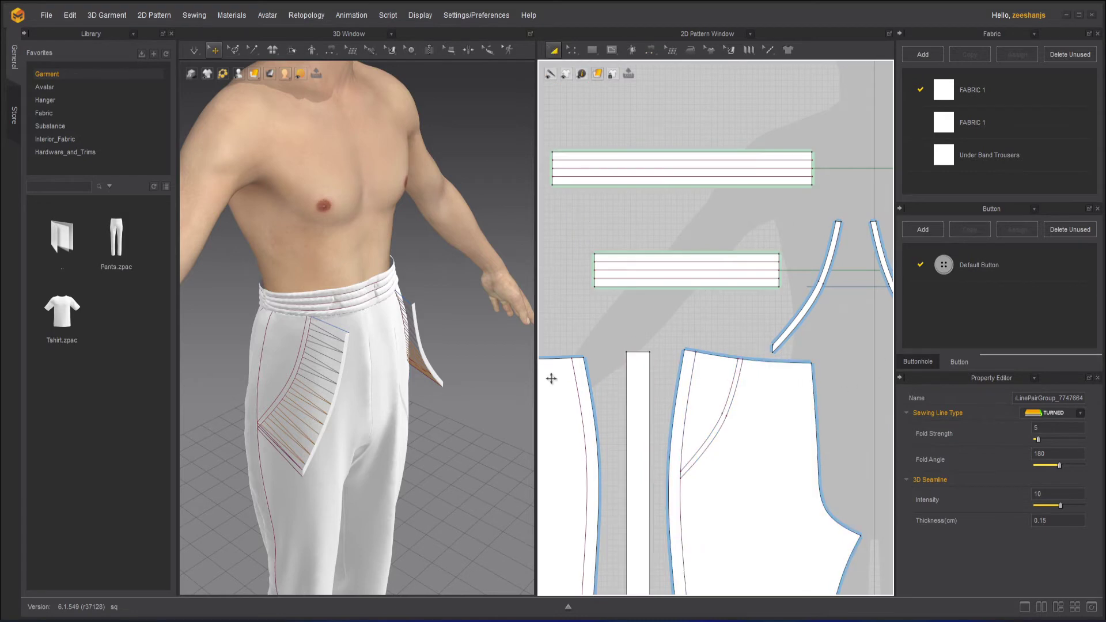
drag(196, 49, 254, 105)
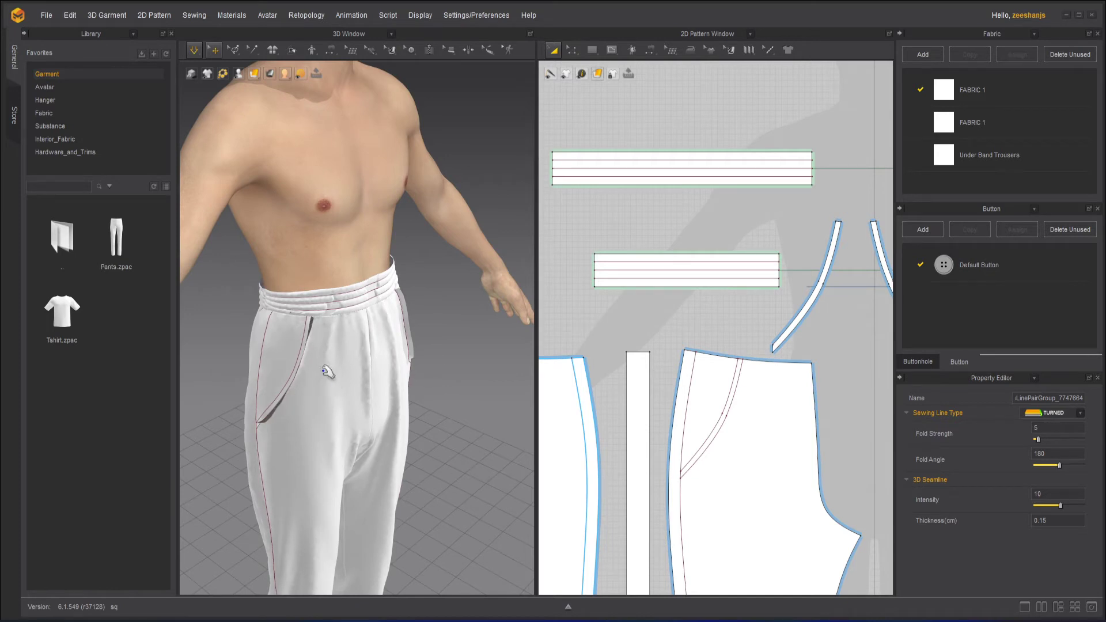
scroll(406, 352, up, 3)
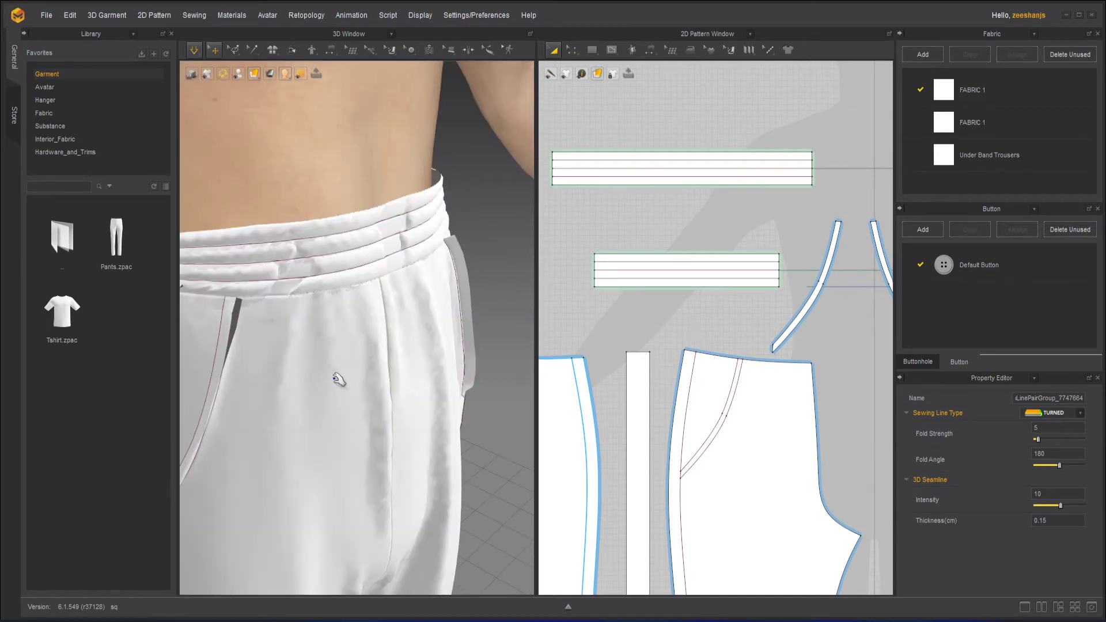
scroll(323, 369, up, 2)
right_drag(467, 345, 435, 341)
scroll(462, 265, up, 2)
scroll(463, 267, up, 2)
middle_drag(461, 274, 388, 363)
scroll(423, 332, up, 2)
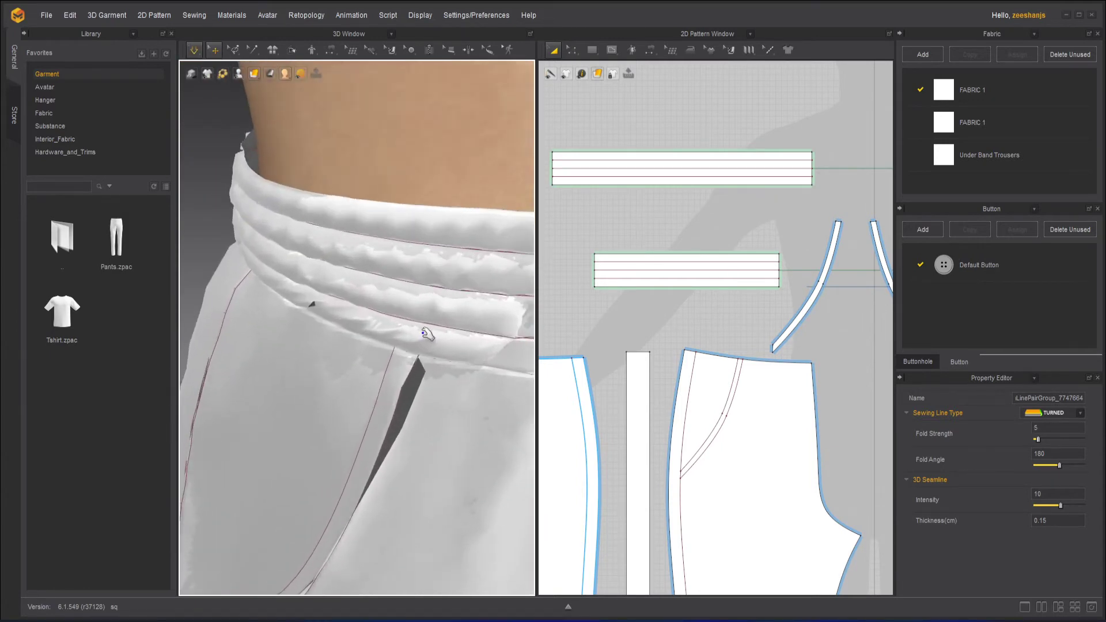
Step: Tug the strip's upper and lower ends into place over the pocket curve while the garment simulates
click(433, 388)
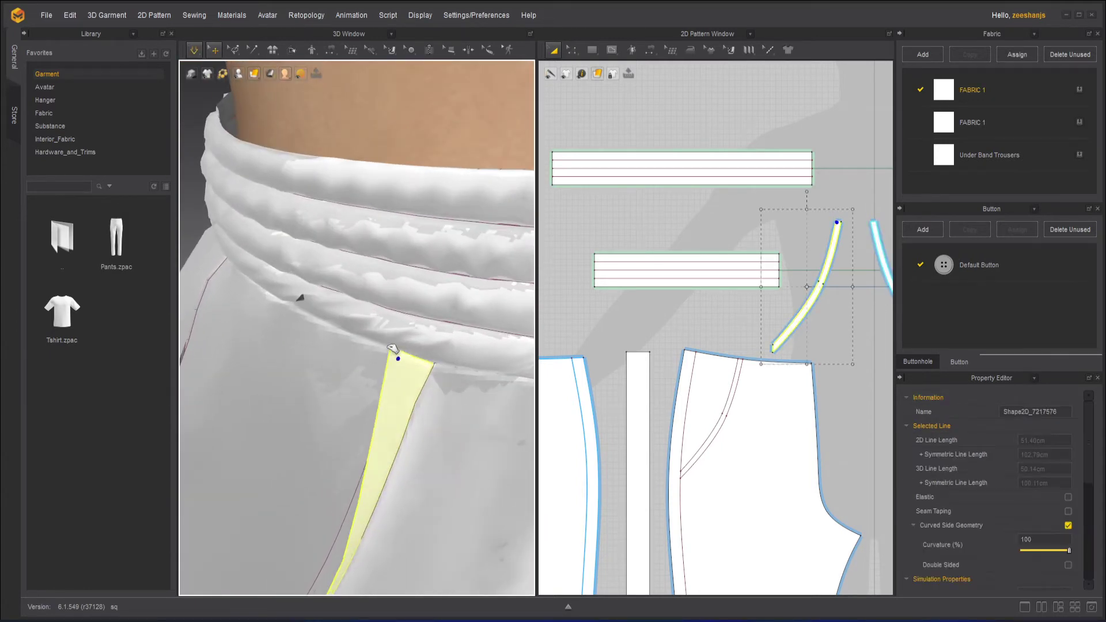
right_drag(407, 351, 436, 433)
middle_drag(406, 507, 493, 234)
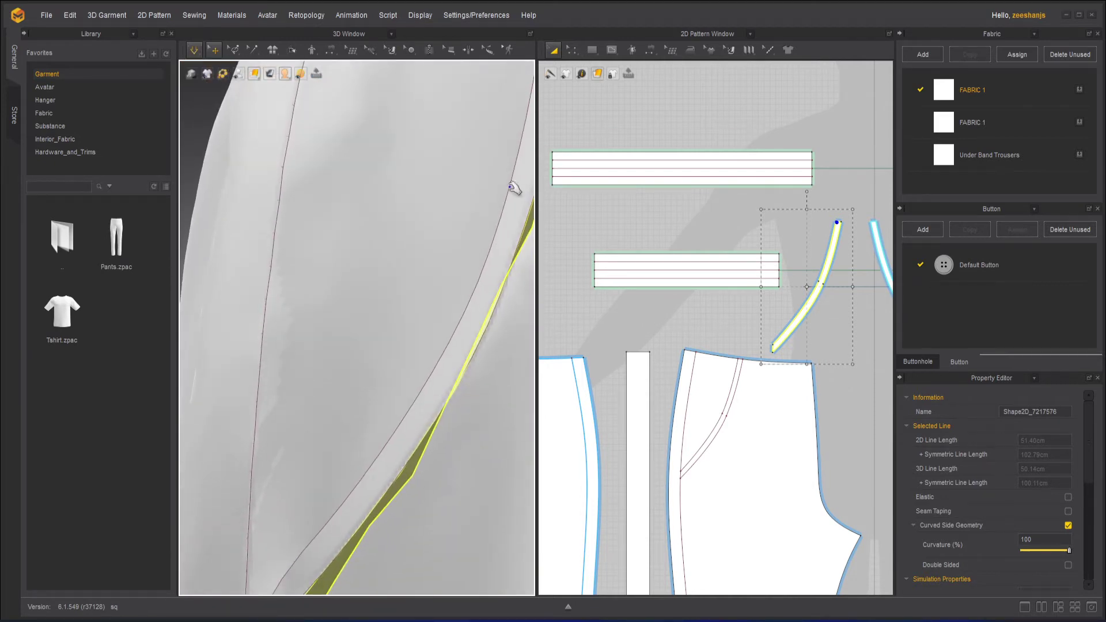
middle_drag(442, 396, 481, 291)
key(space)
right_drag(319, 501, 377, 534)
scroll(408, 493, down, 5)
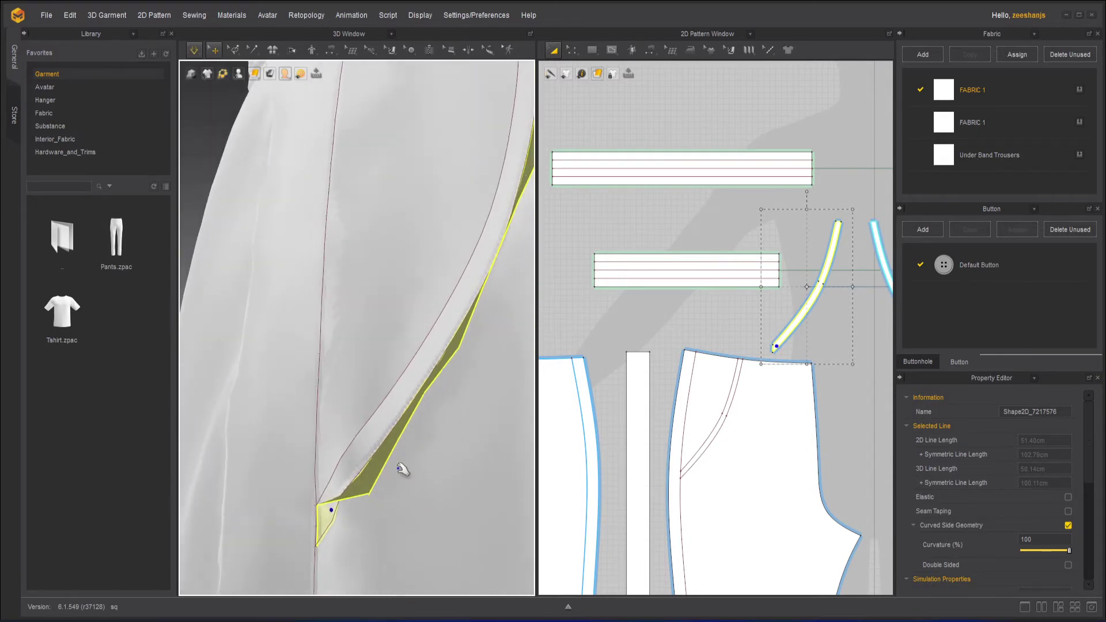
middle_drag(500, 358, 457, 421)
scroll(772, 348, up, 5)
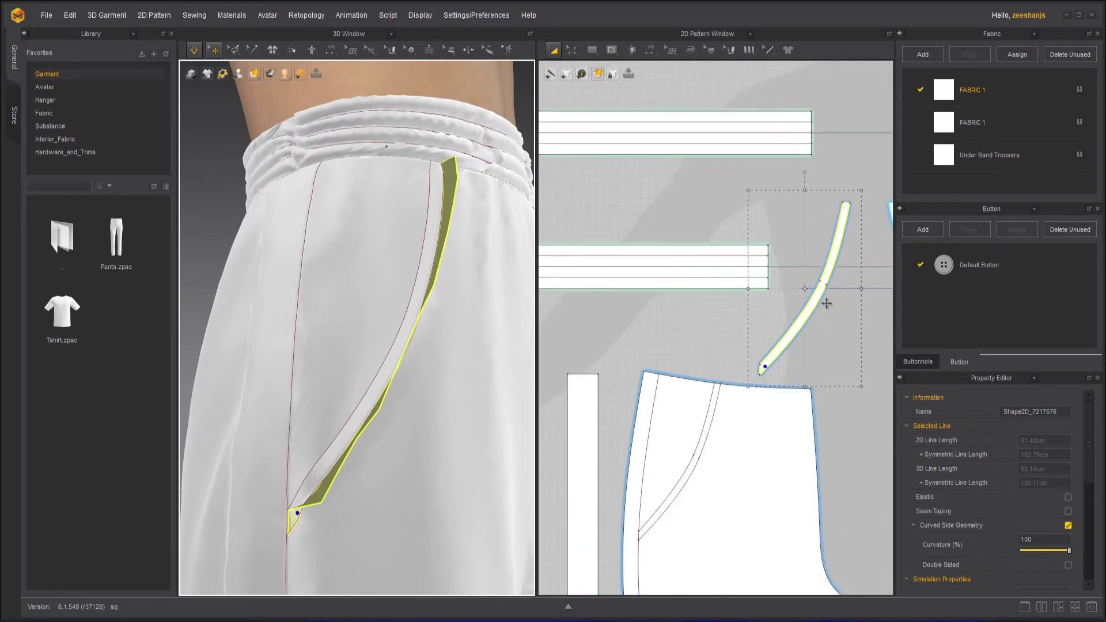
scroll(789, 301, up, 2)
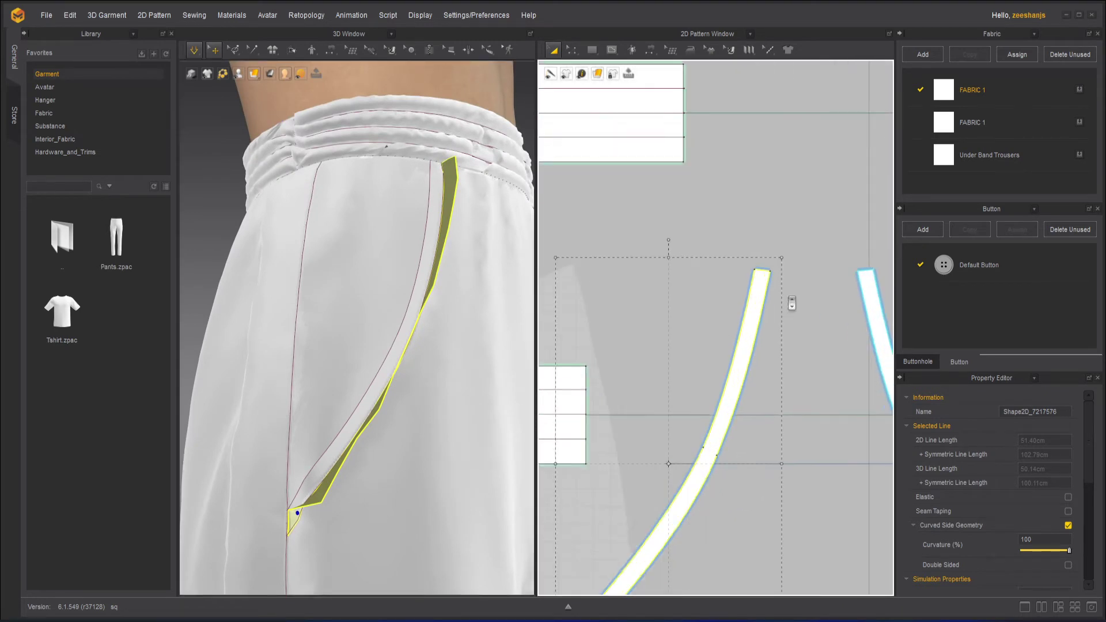
click(818, 255)
scroll(772, 357, down, 2)
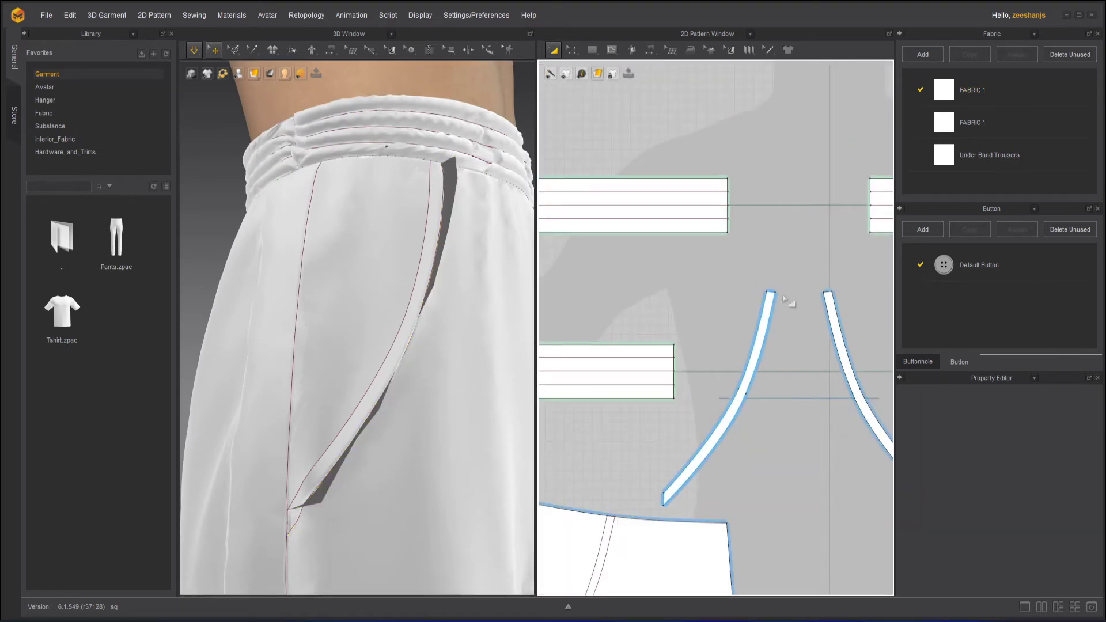
Step: Try to segment-sew the strip's upper end to the short waist segment between the pocket curves on the front leg
drag(654, 53, 685, 86)
scroll(732, 351, up, 2)
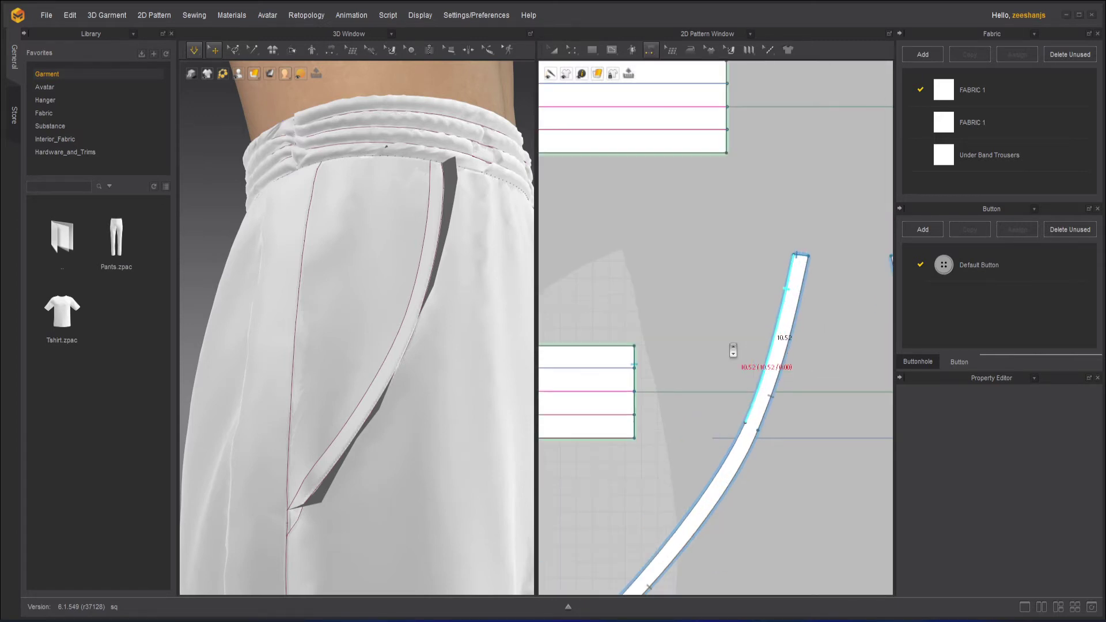
click(799, 258)
middle_drag(664, 425, 810, 236)
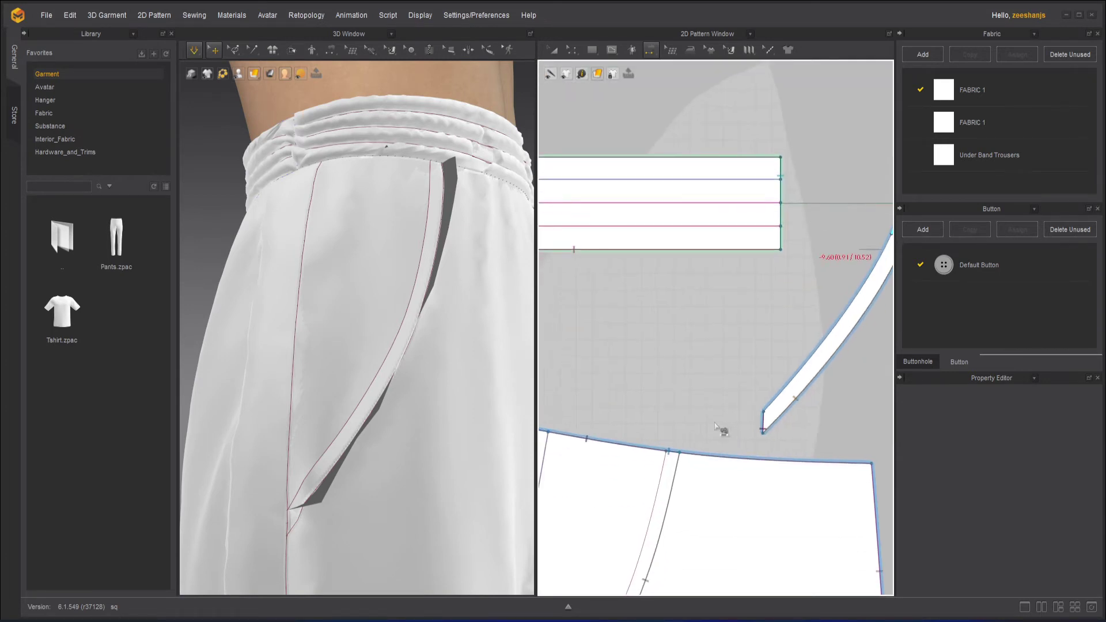
click(676, 453)
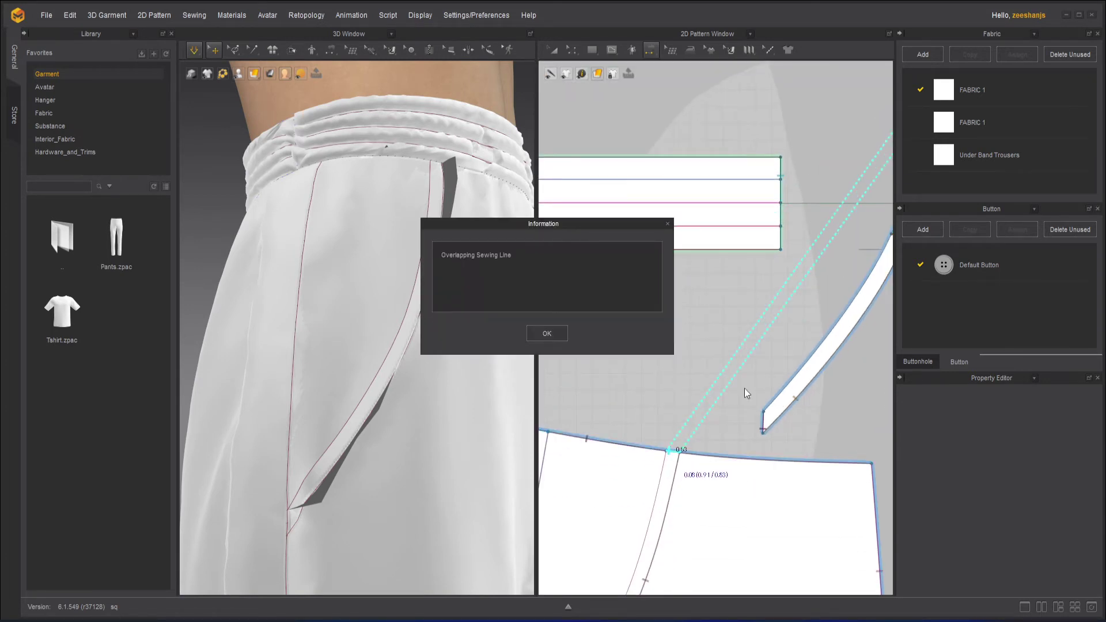
click(542, 333)
click(543, 333)
Step: Delete the existing seam on the short waist segment between the two pocket curves
click(650, 50)
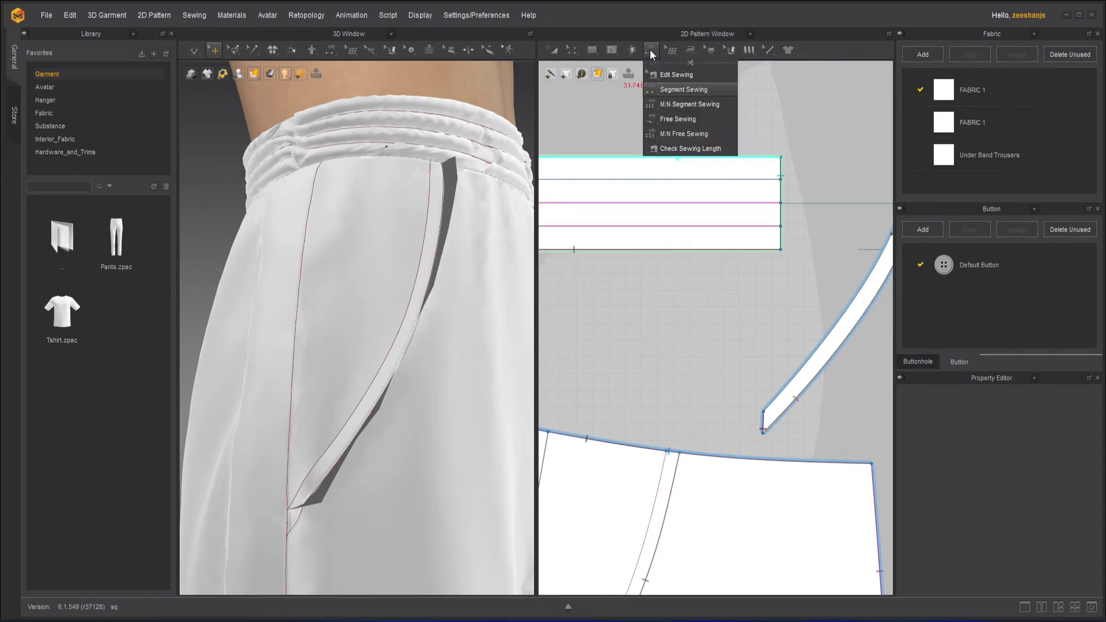
click(697, 74)
click(677, 455)
key(Delete)
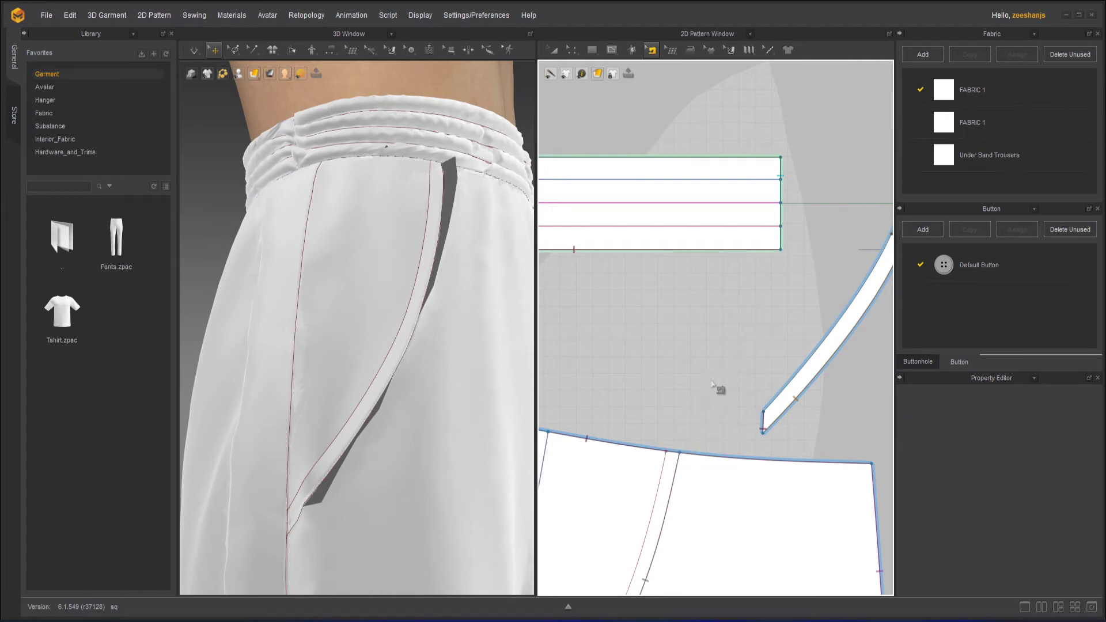
Step: Segment-sew the strip's upper end to the short front-leg waist segment between the two pocket curves again
scroll(719, 354, down, 4)
middle_drag(752, 315, 707, 385)
right_drag(706, 385, 747, 337)
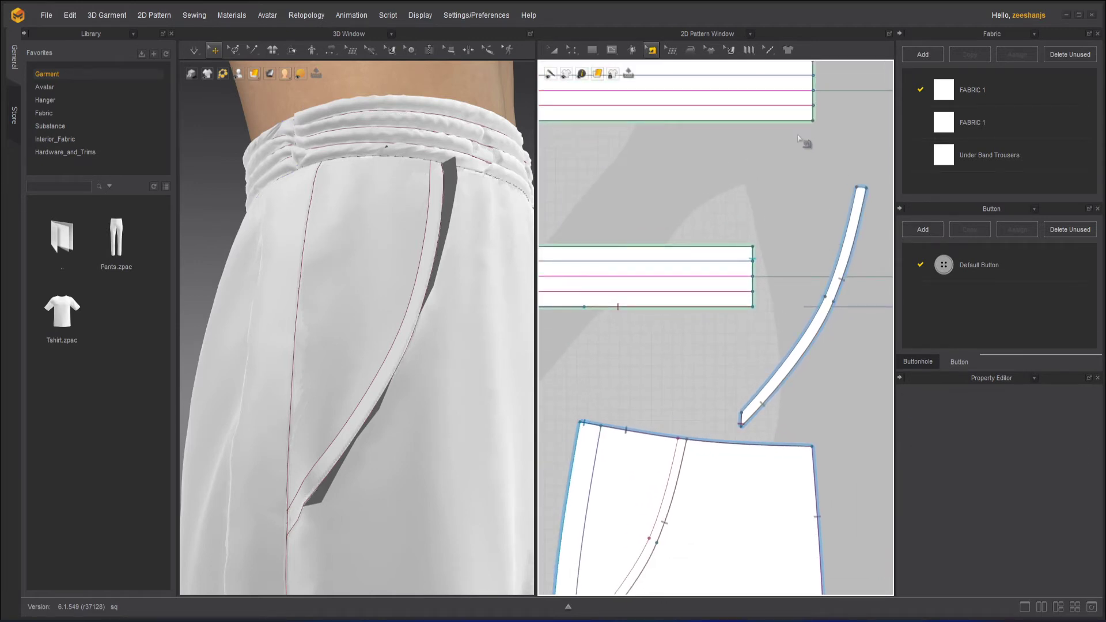
click(651, 51)
click(871, 191)
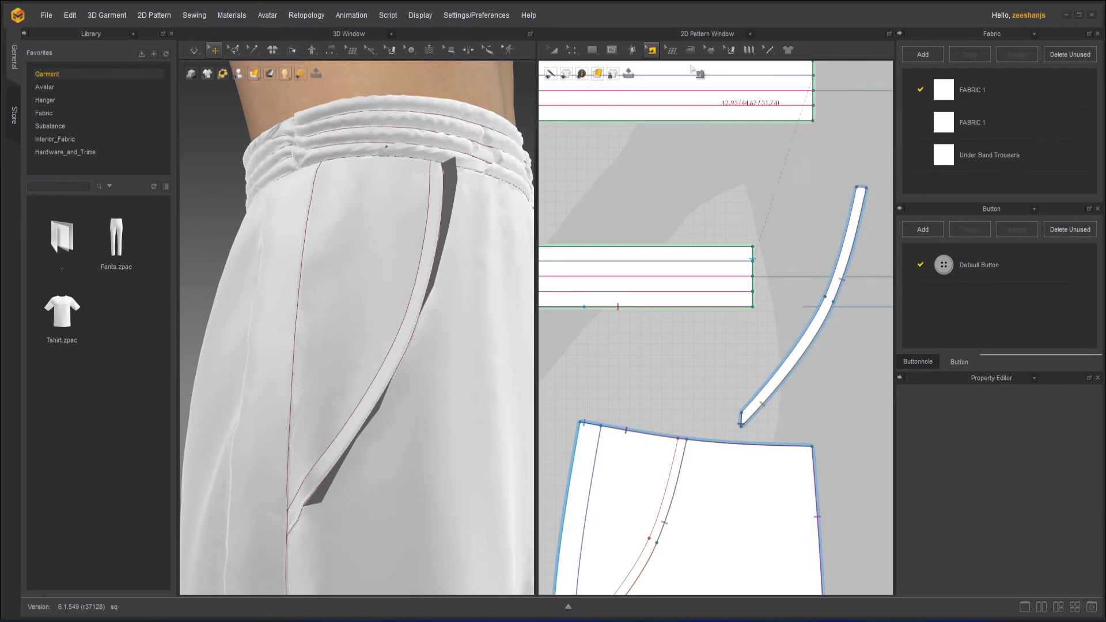
click(652, 50)
click(678, 88)
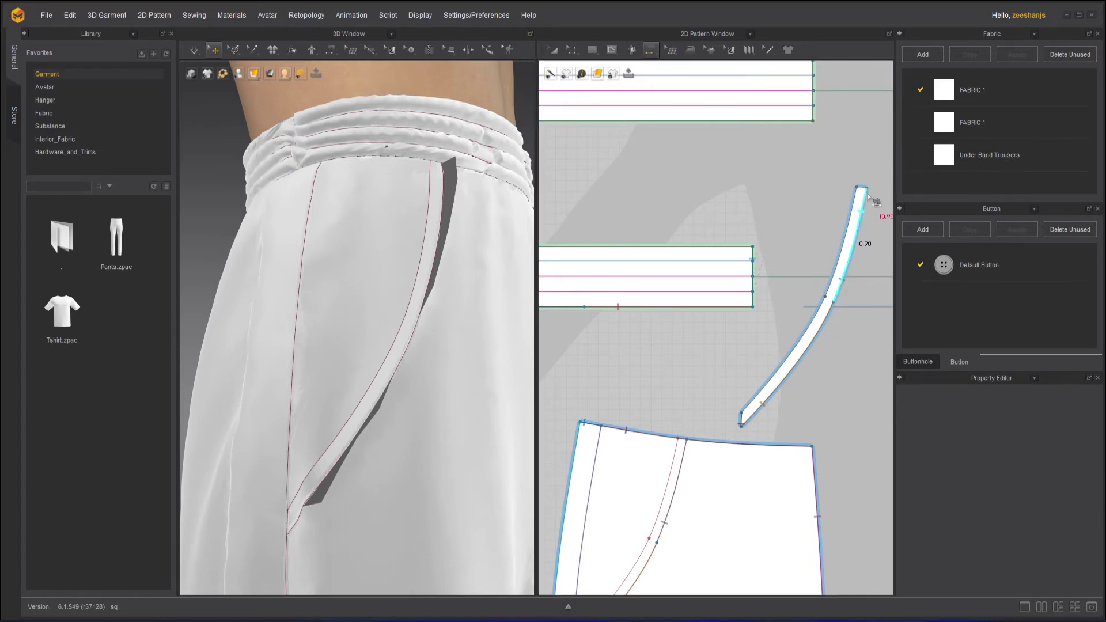
click(867, 196)
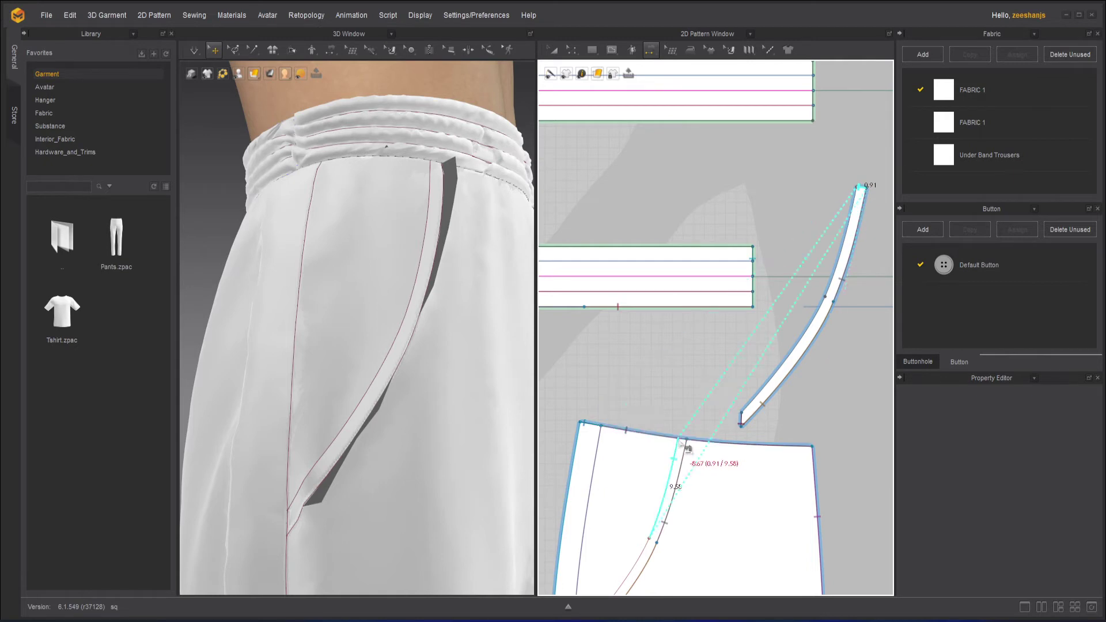
scroll(686, 447, up, 5)
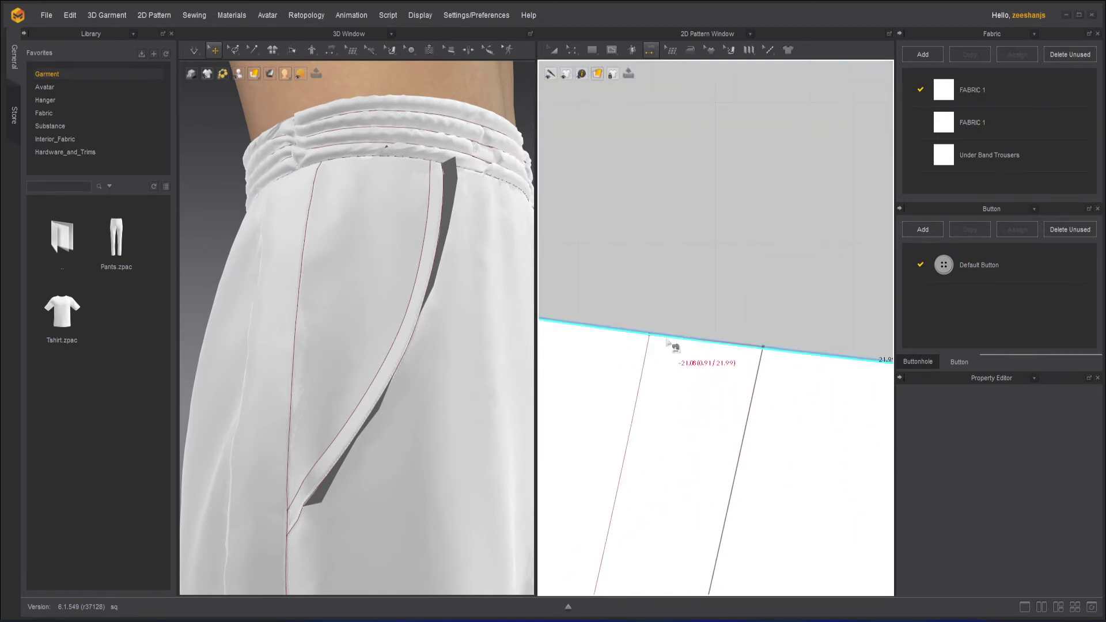
scroll(652, 340, up, 1)
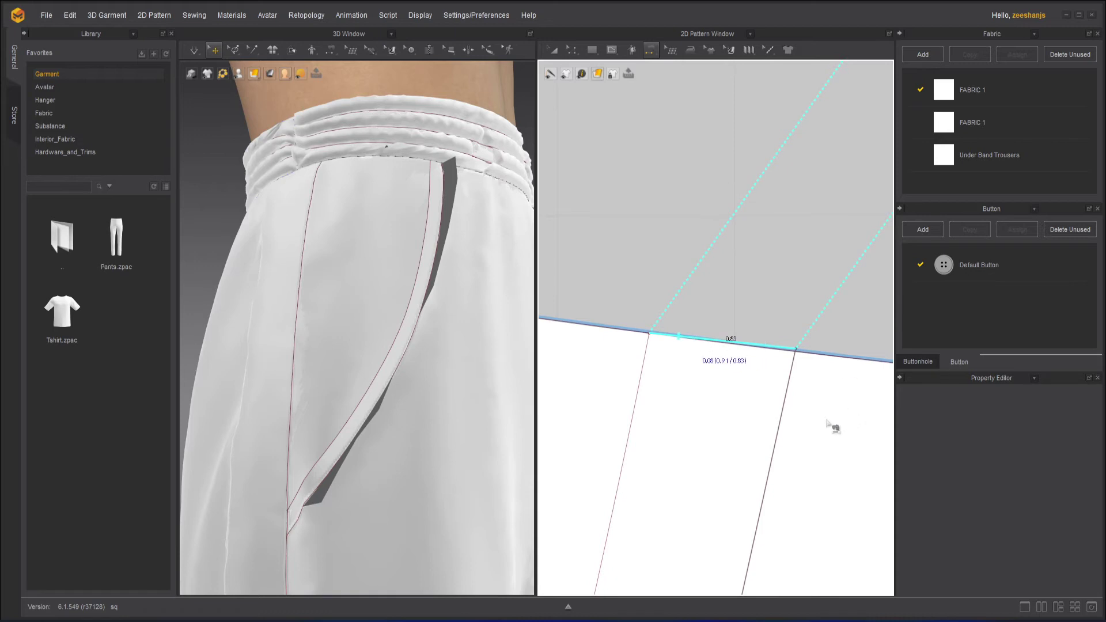
key(Return)
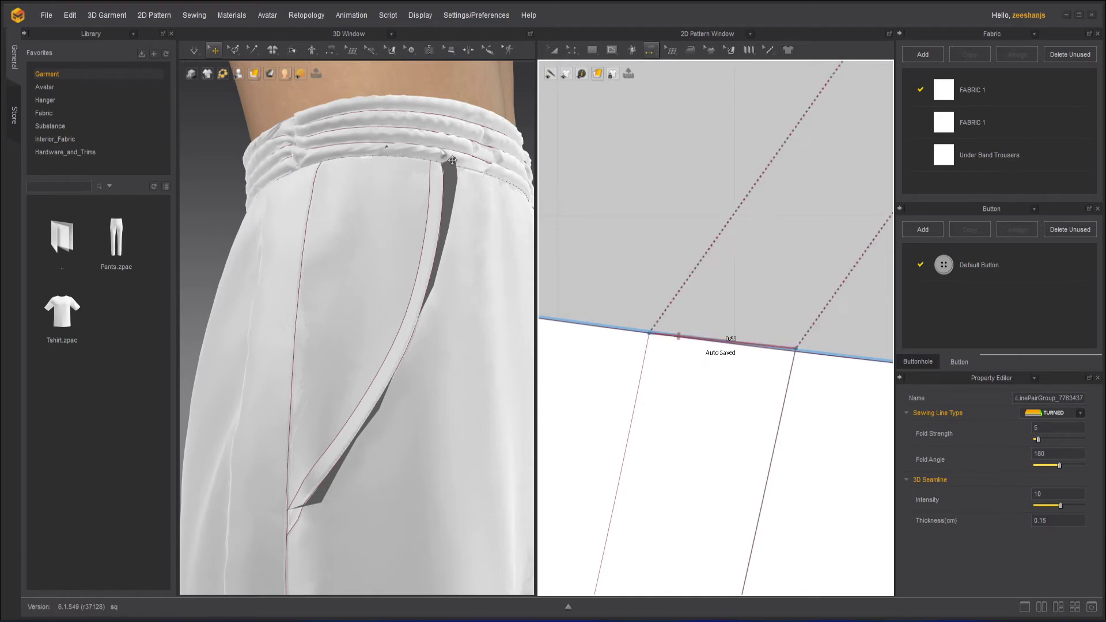
Step: Inspect the top of the pocket opening up close, then simulate the garment briefly and stop the simulation
scroll(685, 255, down, 8)
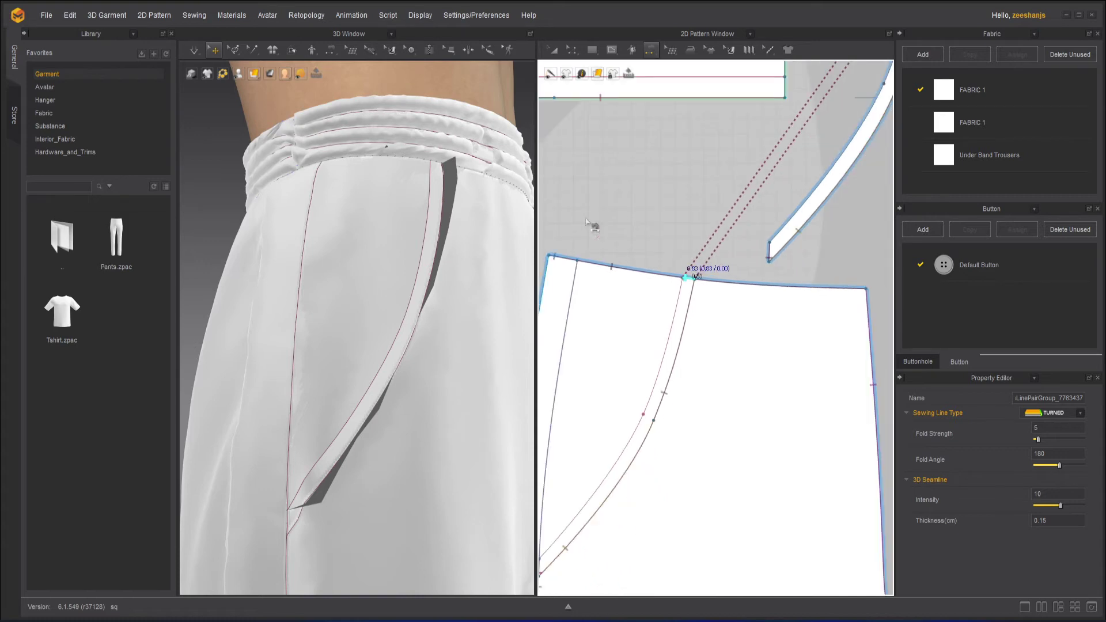
right_drag(436, 182, 424, 230)
middle_drag(473, 160, 420, 267)
scroll(421, 266, up, 5)
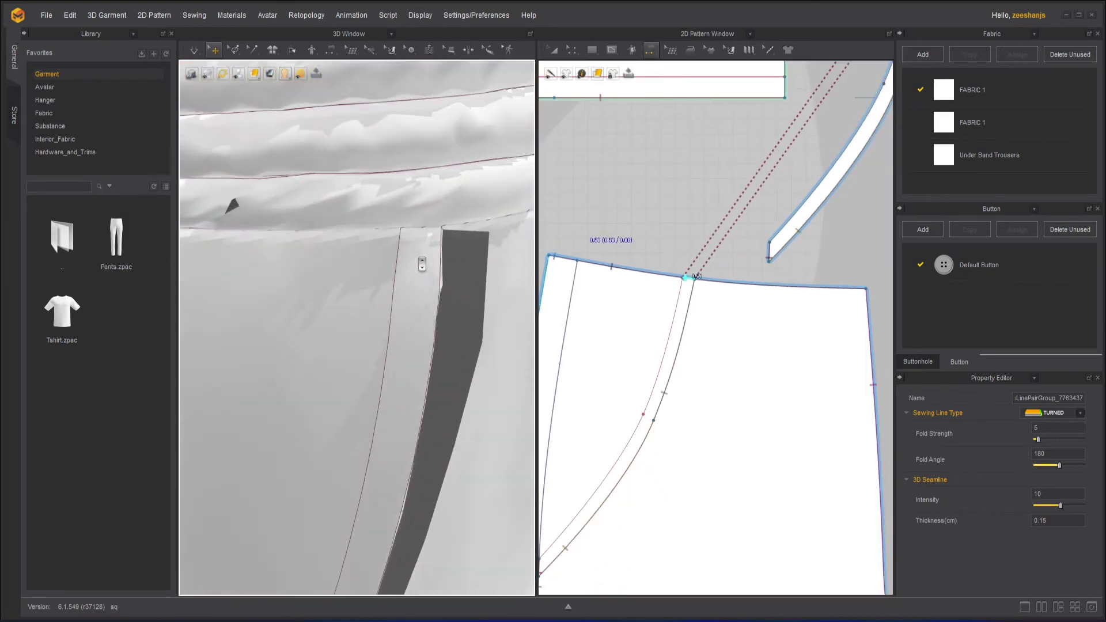
right_drag(484, 275, 441, 274)
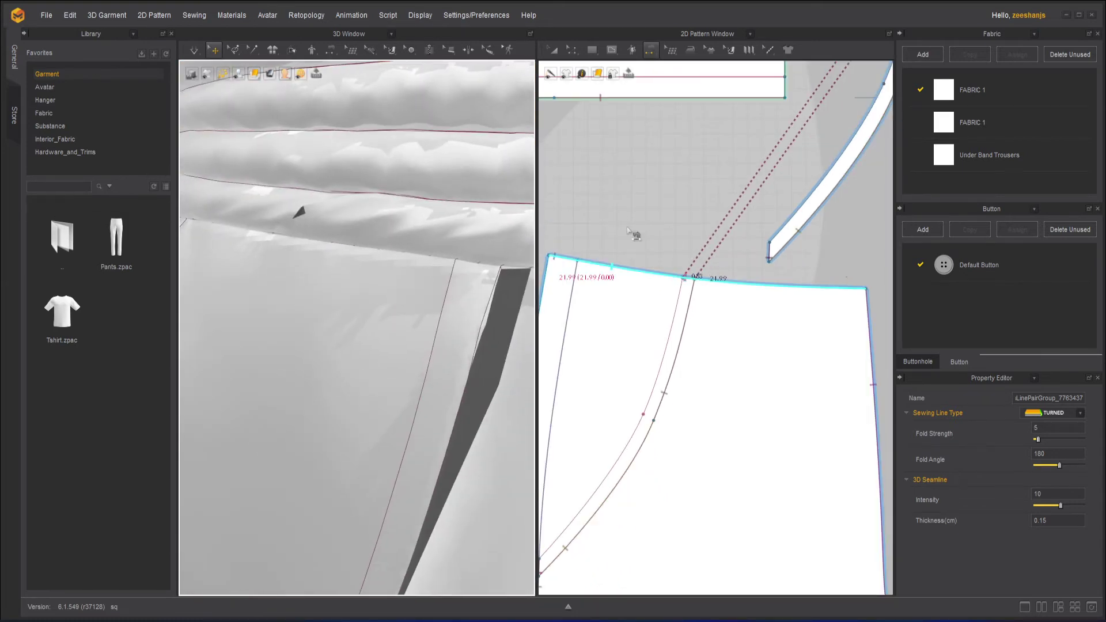
scroll(660, 215, down, 4)
middle_drag(801, 267, 764, 430)
scroll(766, 334, up, 4)
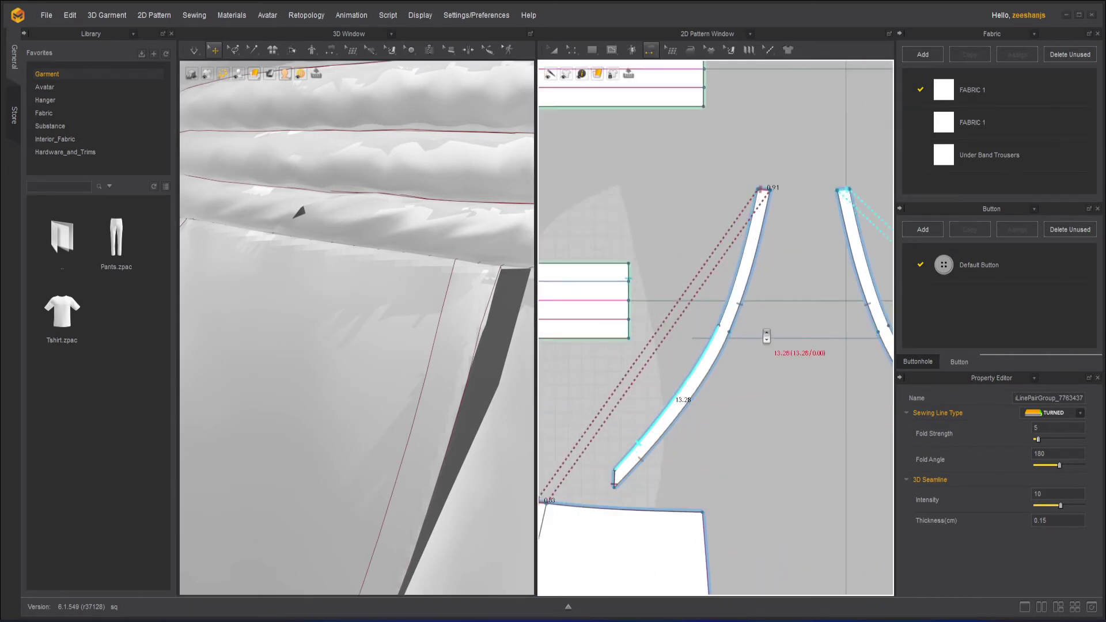
middle_drag(736, 425, 828, 384)
key(space)
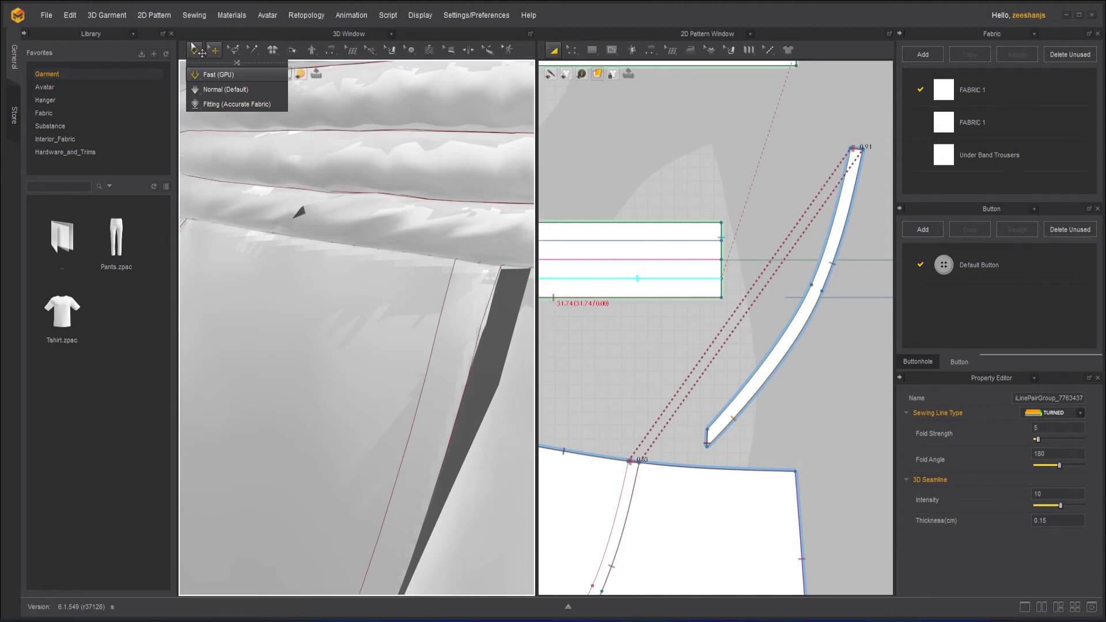
key(q)
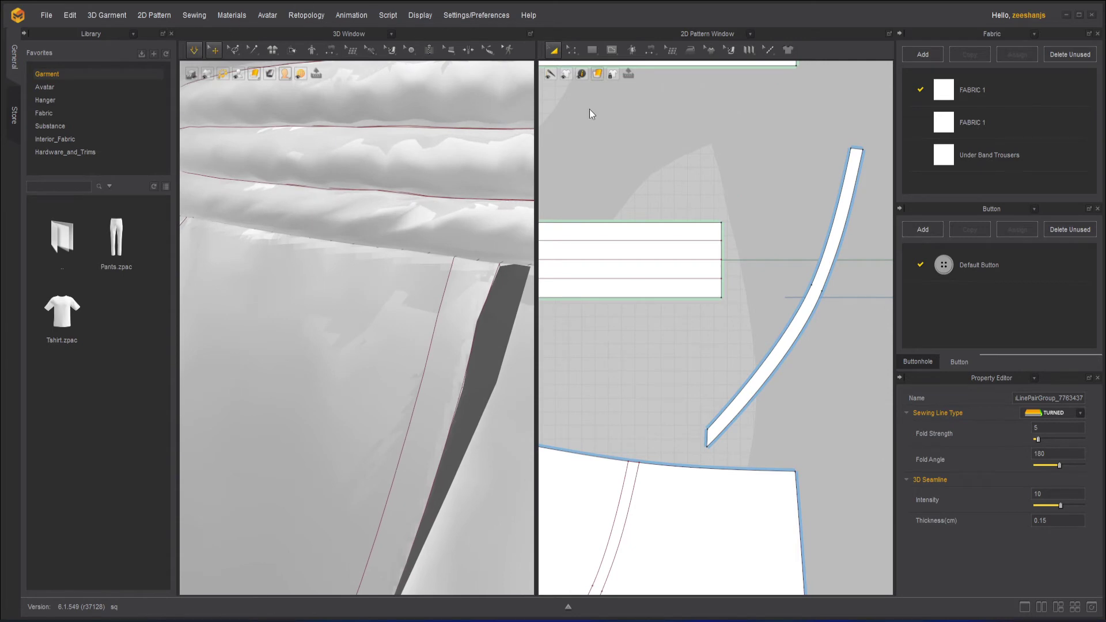
click(194, 49)
Step: Move the short top segment of the front leg's internal pocket shape slightly down, off the waist edge
click(566, 49)
click(610, 149)
scroll(643, 381, up, 3)
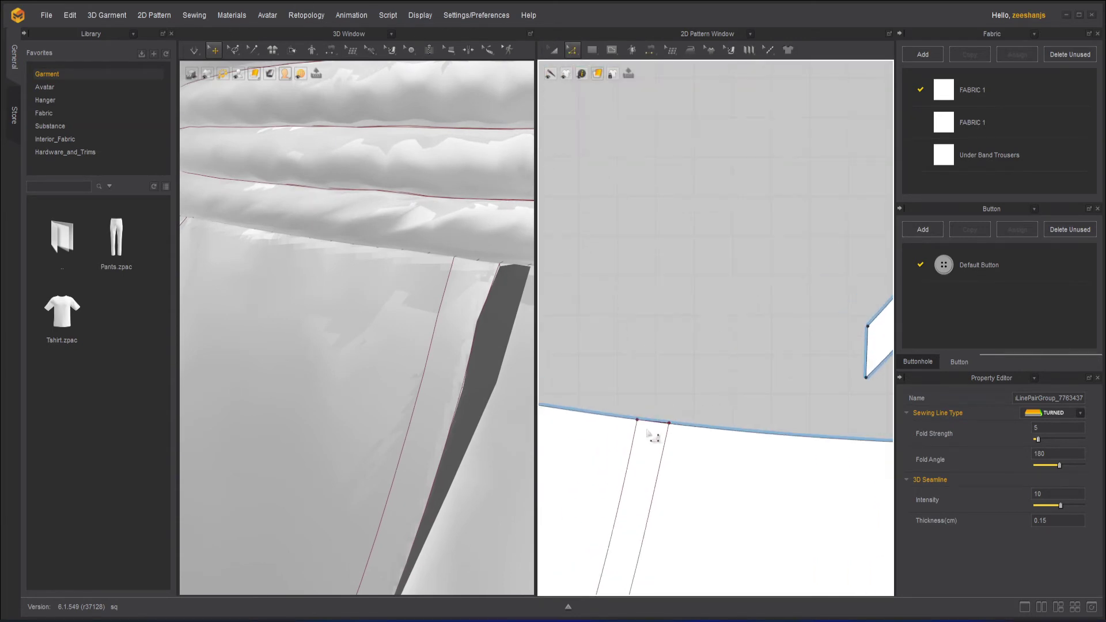
drag(654, 429, 711, 371)
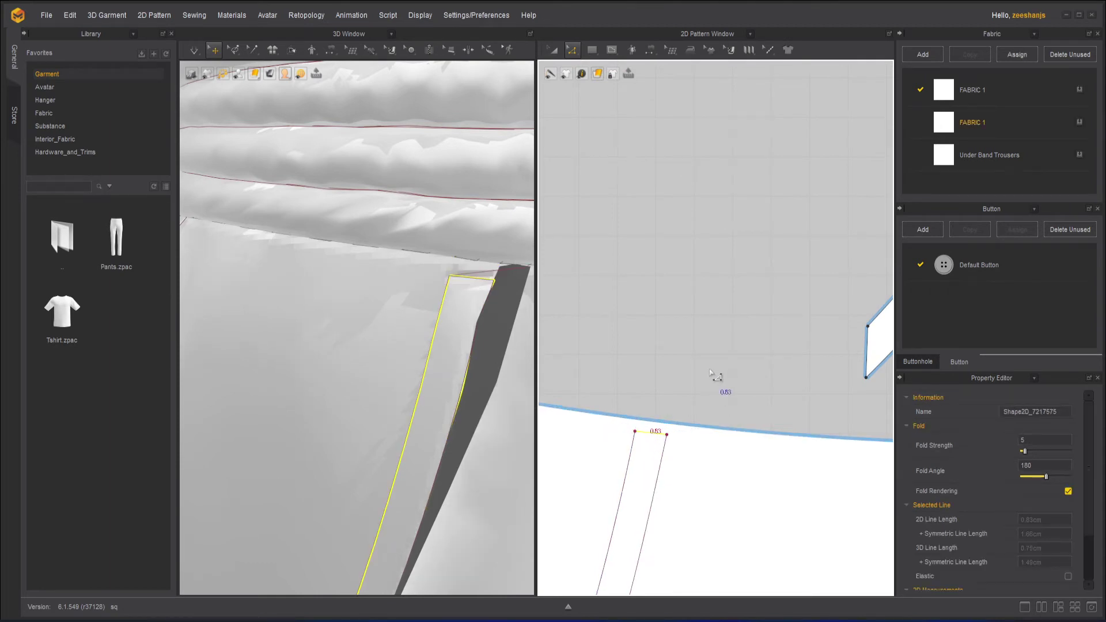
click(699, 401)
scroll(701, 402, down, 3)
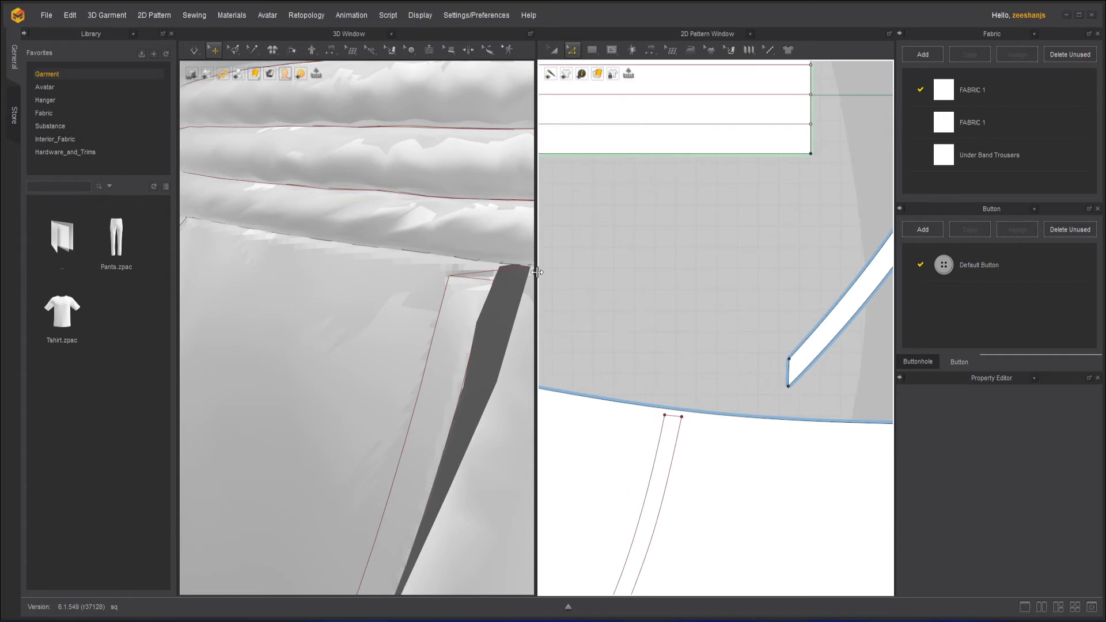
Step: Simulate the garment with the lowered pocket top and inspect the strip on the front of the trousers
key(space)
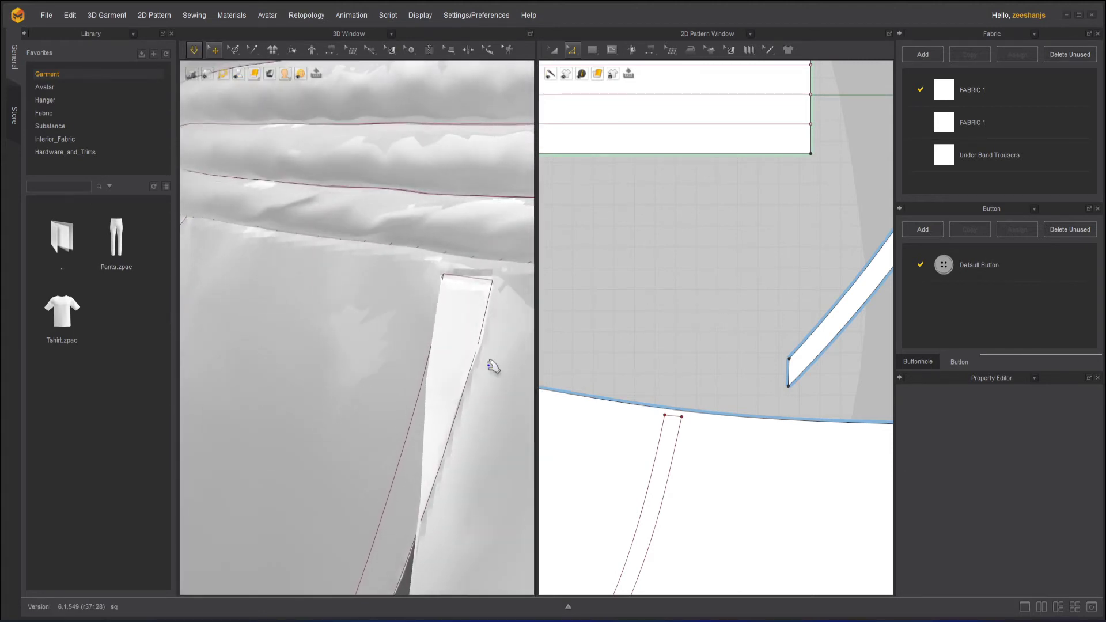
scroll(472, 390, down, 5)
scroll(472, 390, down, 3)
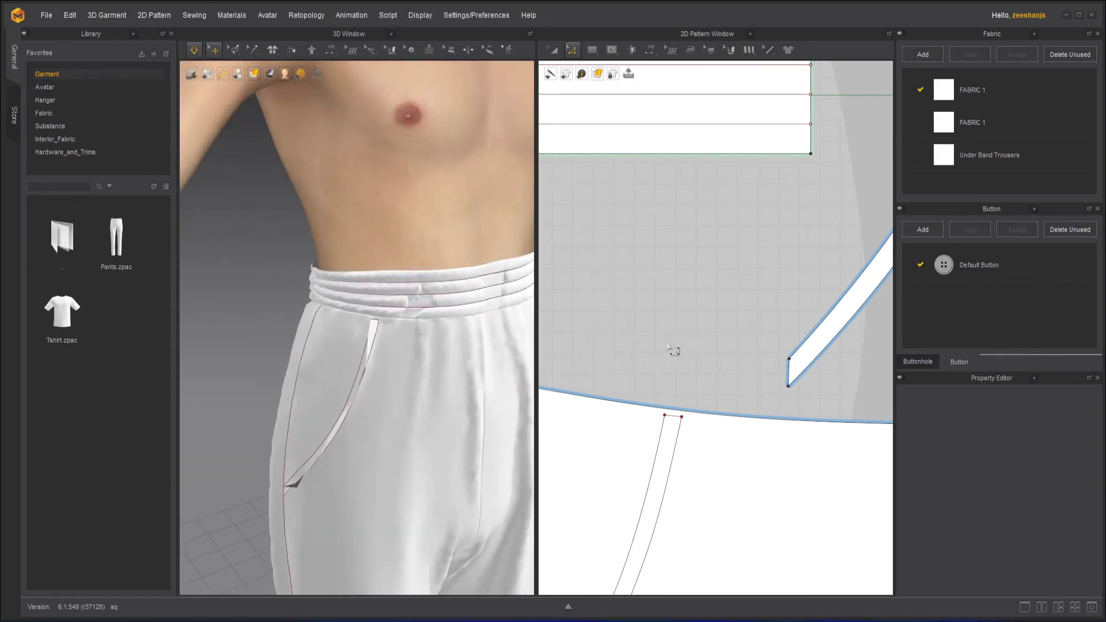
Step: Segment-sew the upper and lower segments of the strip's inner long edge to the front-leg curve nearer the side seam
scroll(667, 344, down, 4)
right_drag(800, 360, 632, 375)
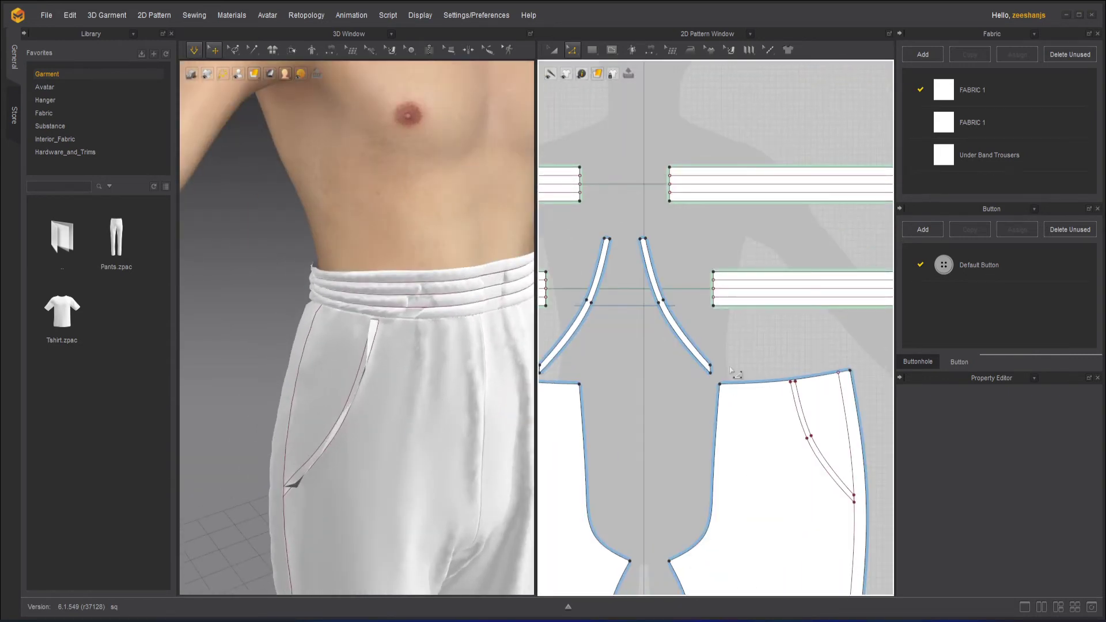
middle_drag(713, 366, 875, 355)
scroll(667, 346, up, 3)
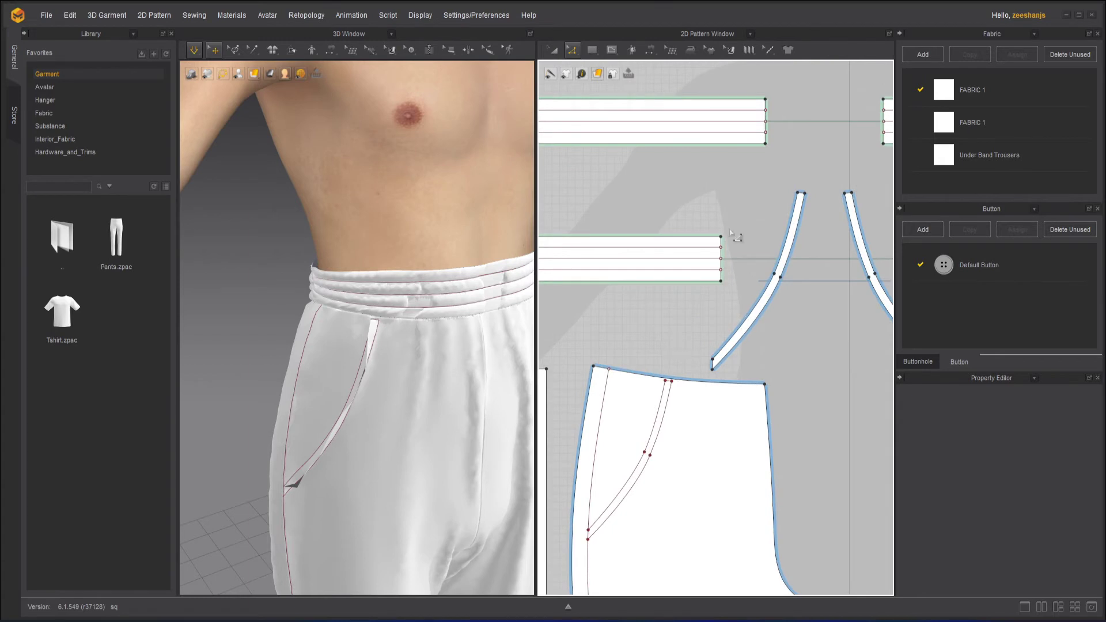
click(651, 50)
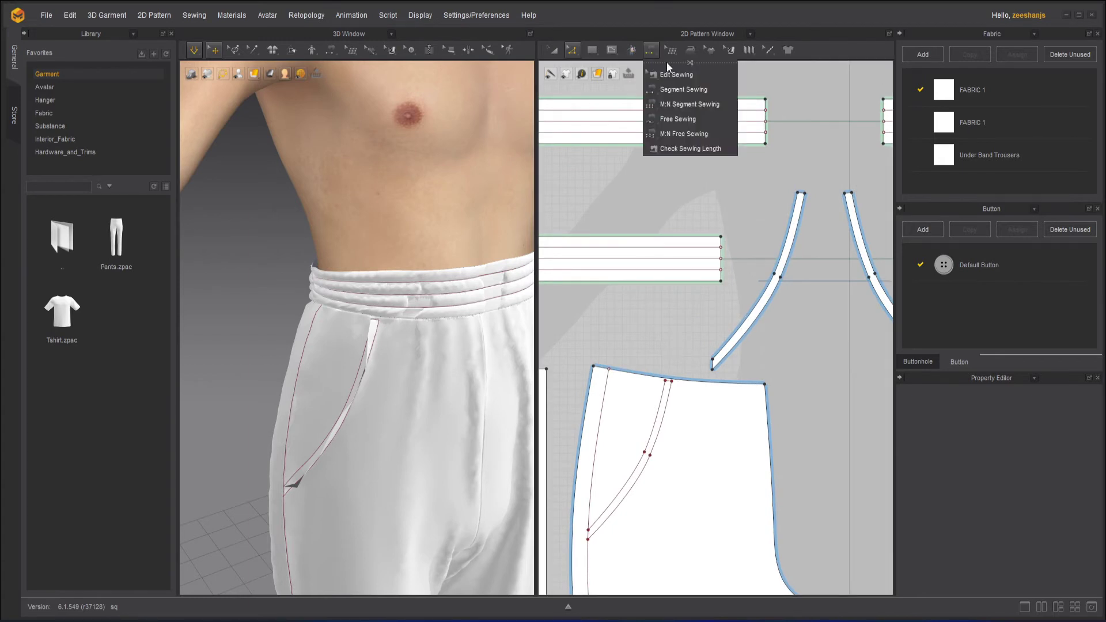
click(683, 89)
click(796, 228)
click(763, 309)
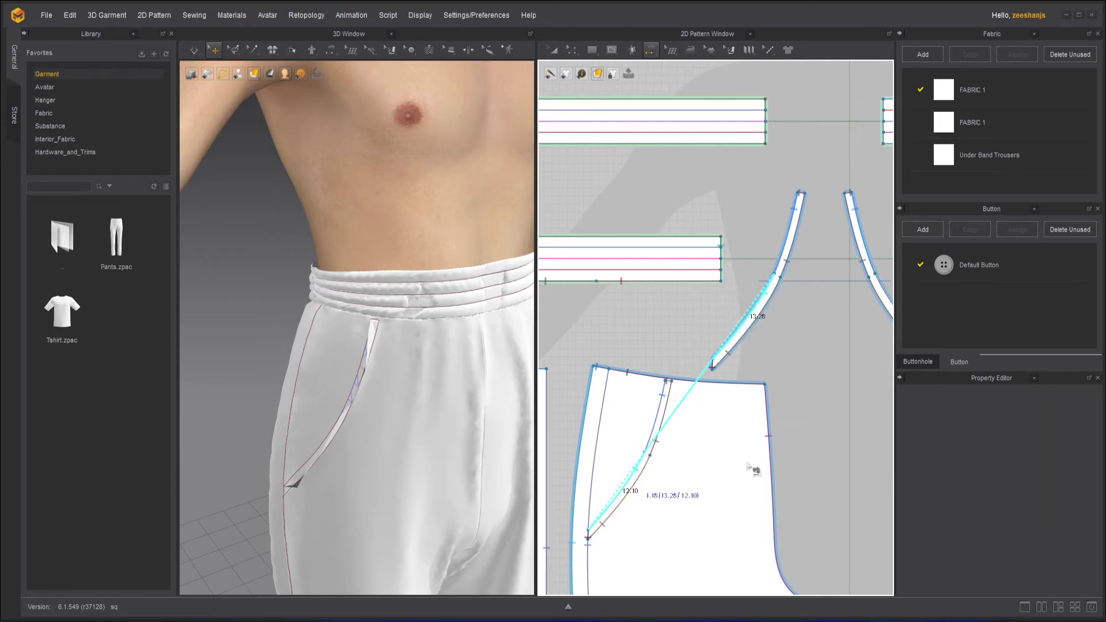
Step: Simulate the garment to close the strip over the pocket opening, and inspect the result from the side
click(196, 52)
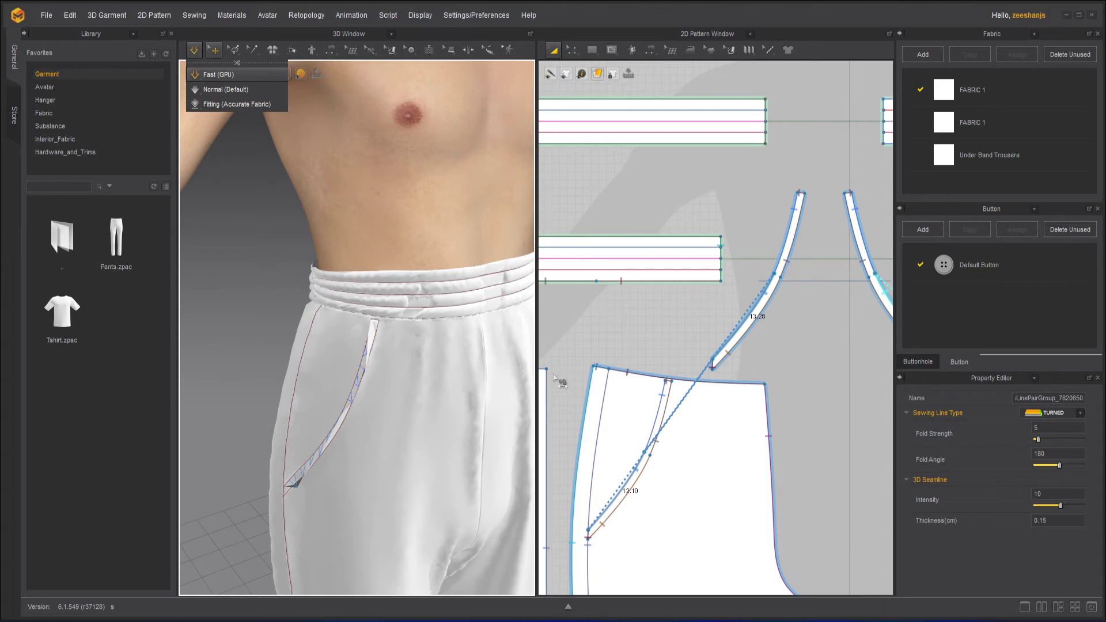
key(space)
right_drag(390, 480, 382, 363)
scroll(456, 406, up, 3)
key(space)
mouse_move(449, 397)
right_down()
mouse_move(467, 404)
mouse_move(447, 396)
mouse_move(457, 396)
right_up()
key(space)
scroll(452, 384, down, 3)
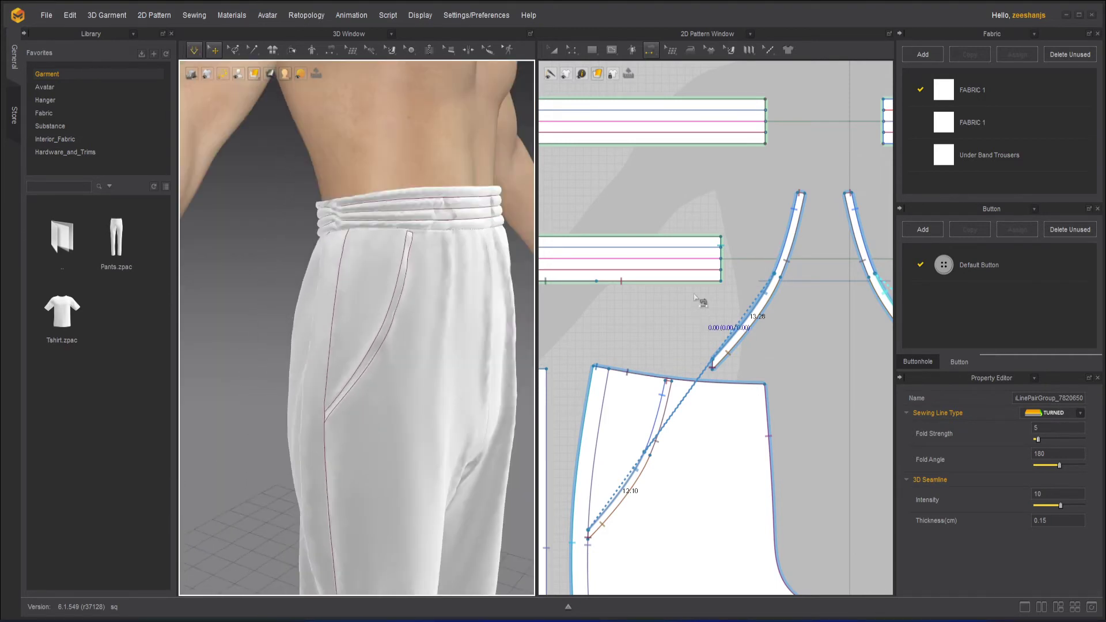
Step: Create a Layer Clone (Over) of the curved pocket strip and place the copy just beside the original
click(553, 50)
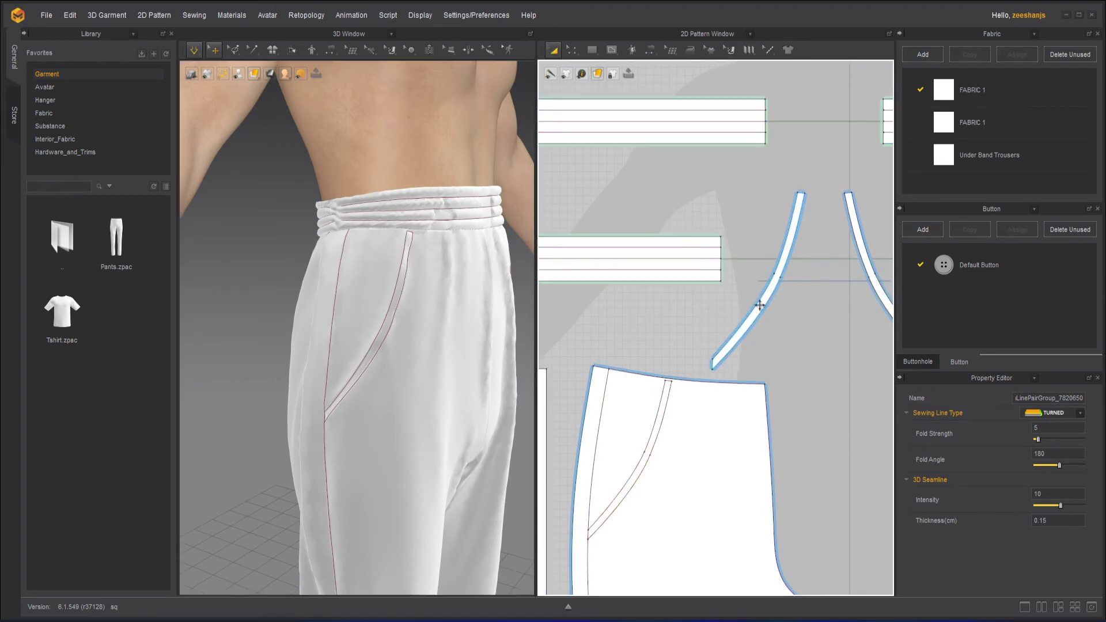
click(759, 305)
right_click(760, 306)
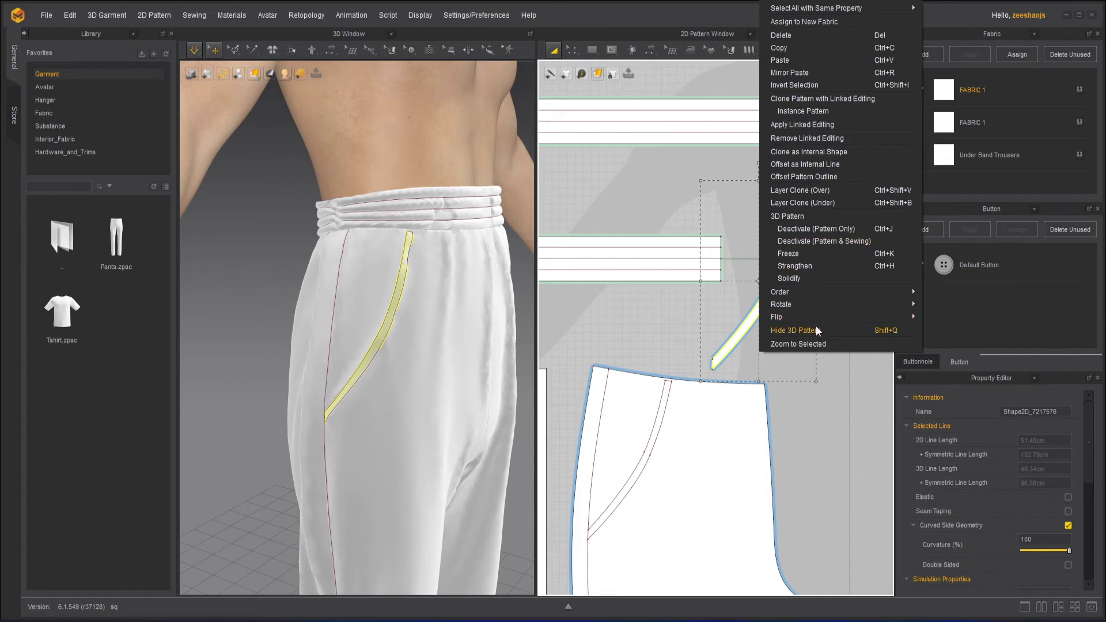
click(831, 191)
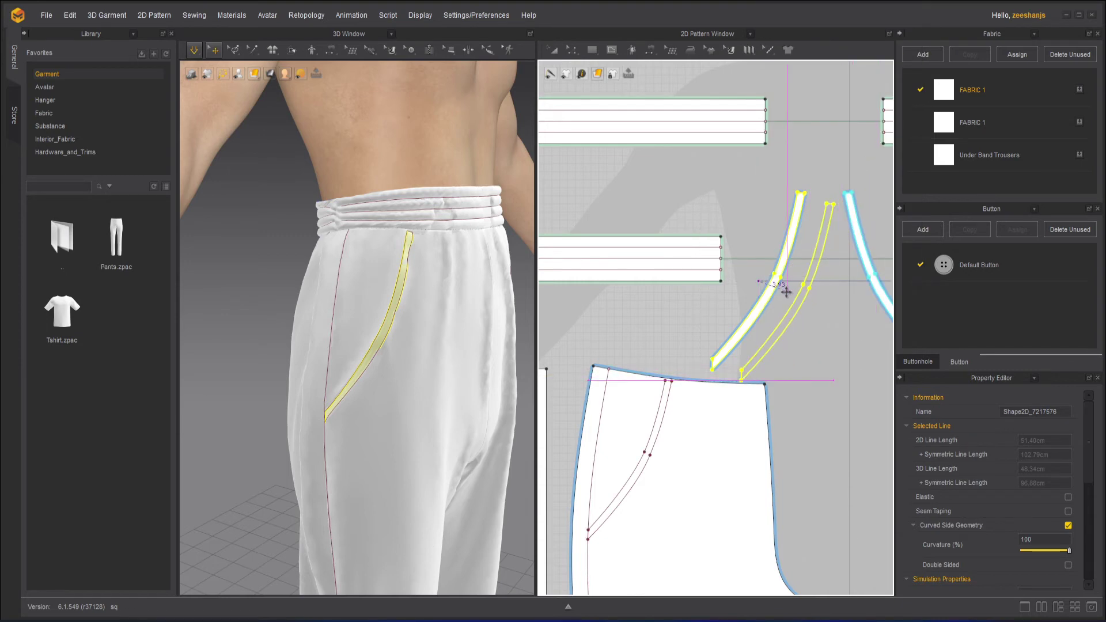
click(781, 288)
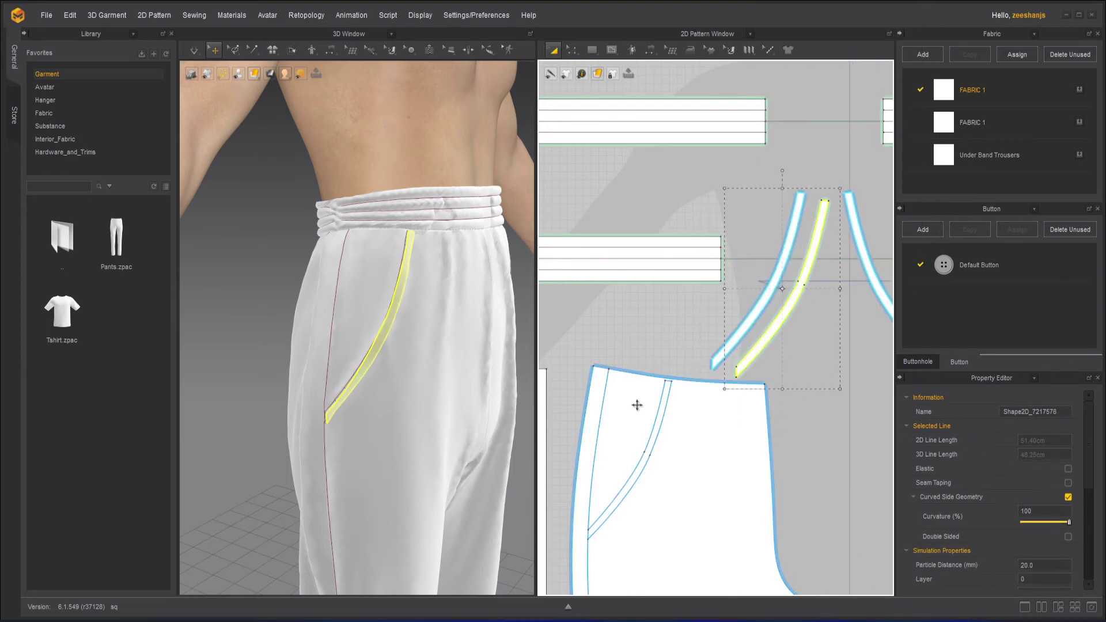
right_drag(506, 380, 314, 387)
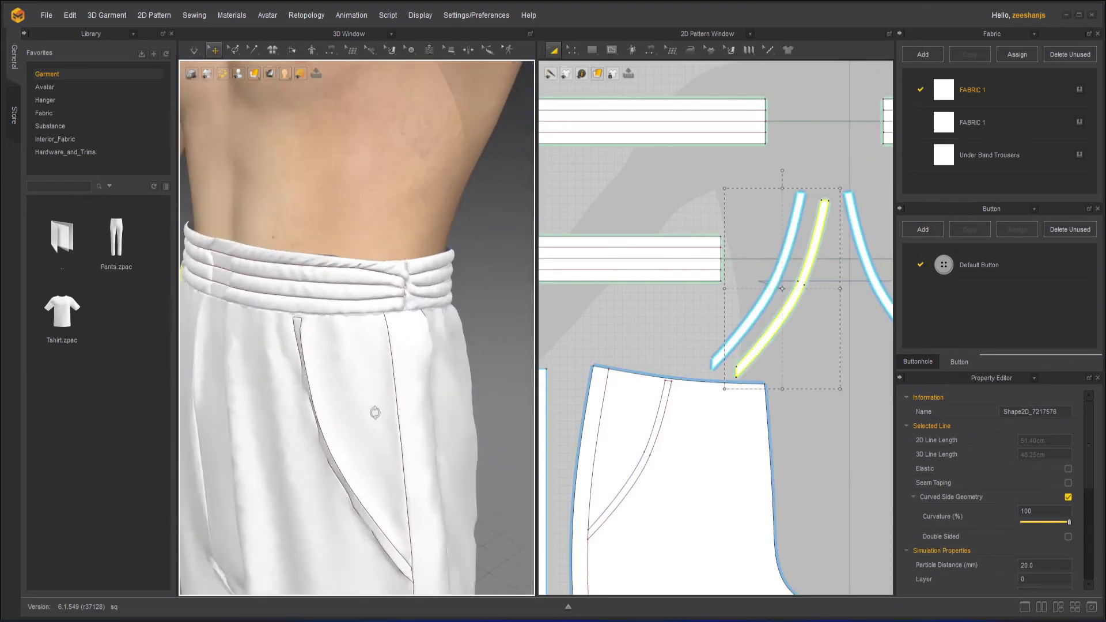
scroll(767, 379, down, 5)
scroll(768, 379, up, 5)
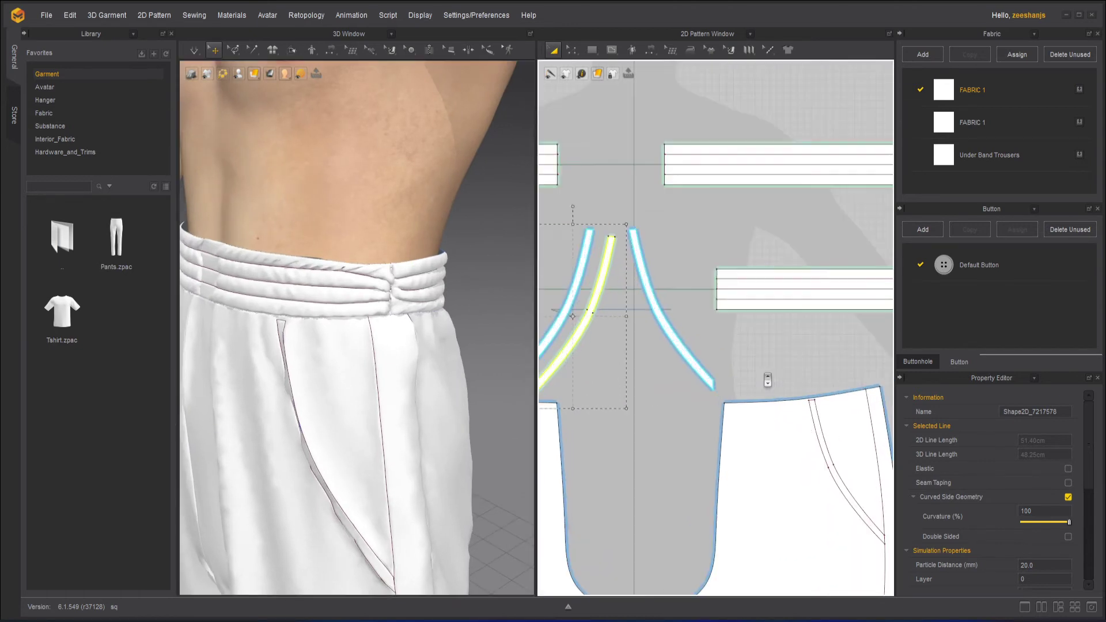
Step: Create a Layer Clone (Over) of the original curved strip on the avatar's left leg and place the copy between the two originals
right_drag(383, 479, 427, 449)
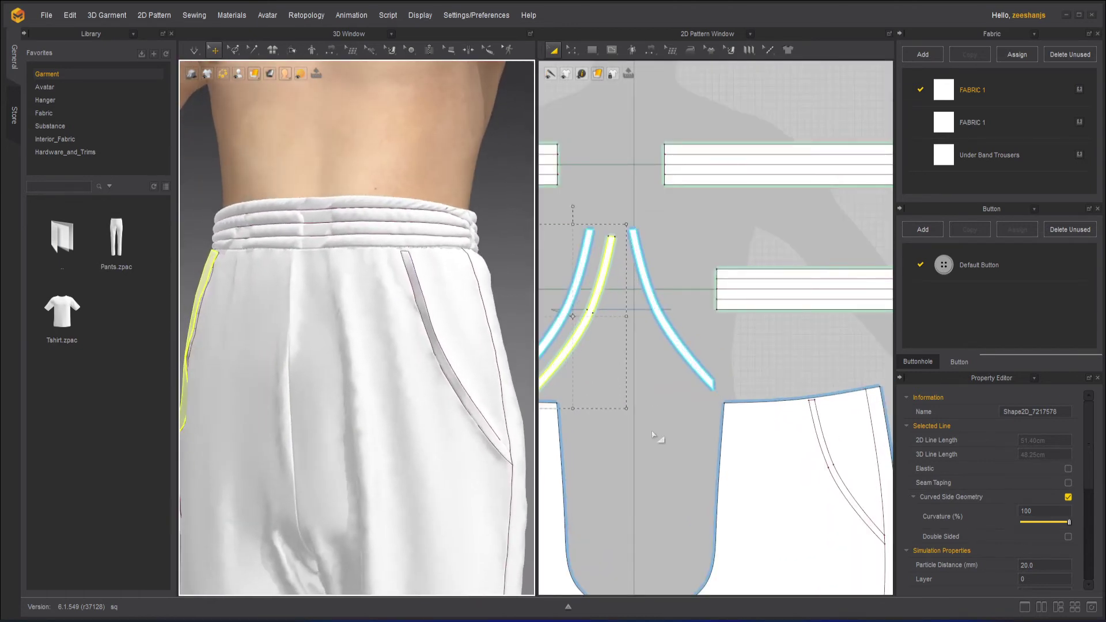
right_click(683, 346)
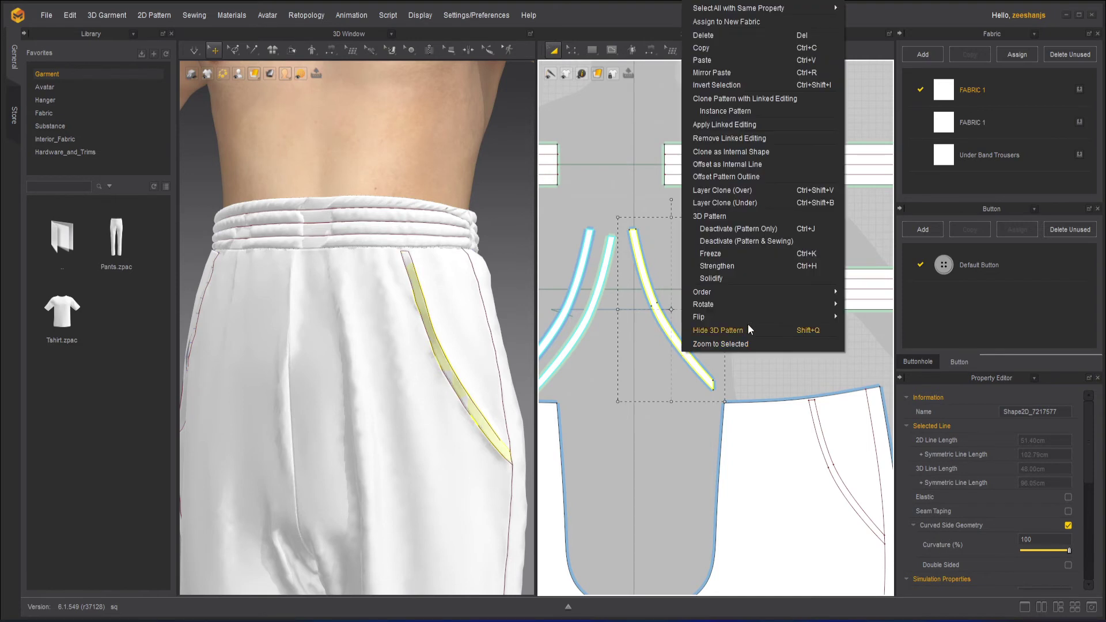
click(756, 191)
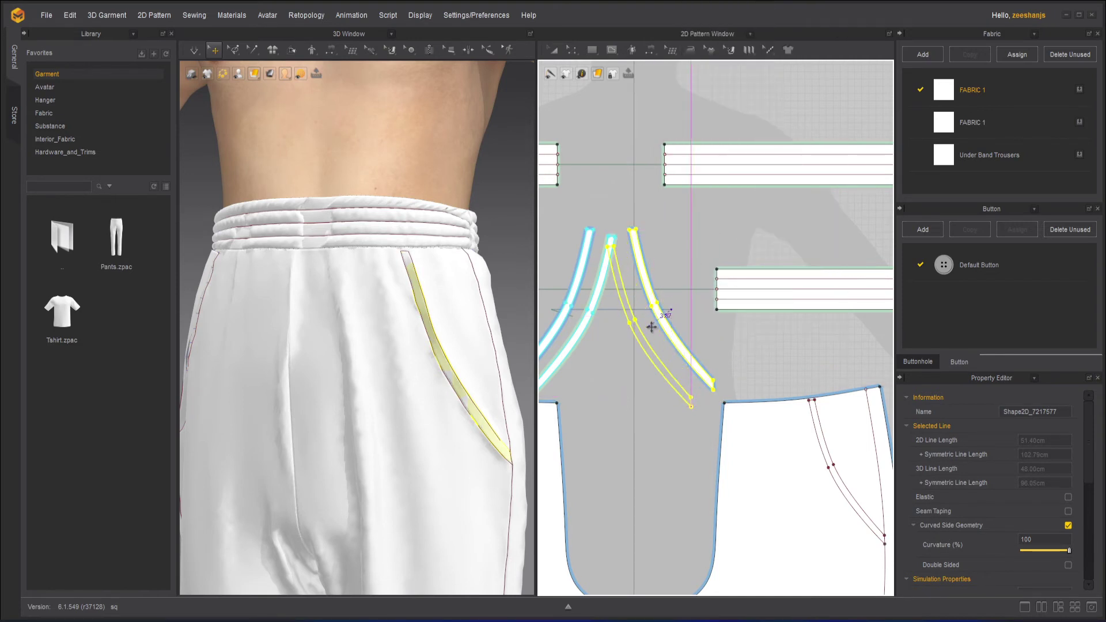
click(652, 439)
click(655, 446)
Step: Simulate the garment with both cloned strips in place and inspect the pocket on the avatar's right leg
right_drag(442, 424, 525, 419)
right_drag(400, 400, 465, 367)
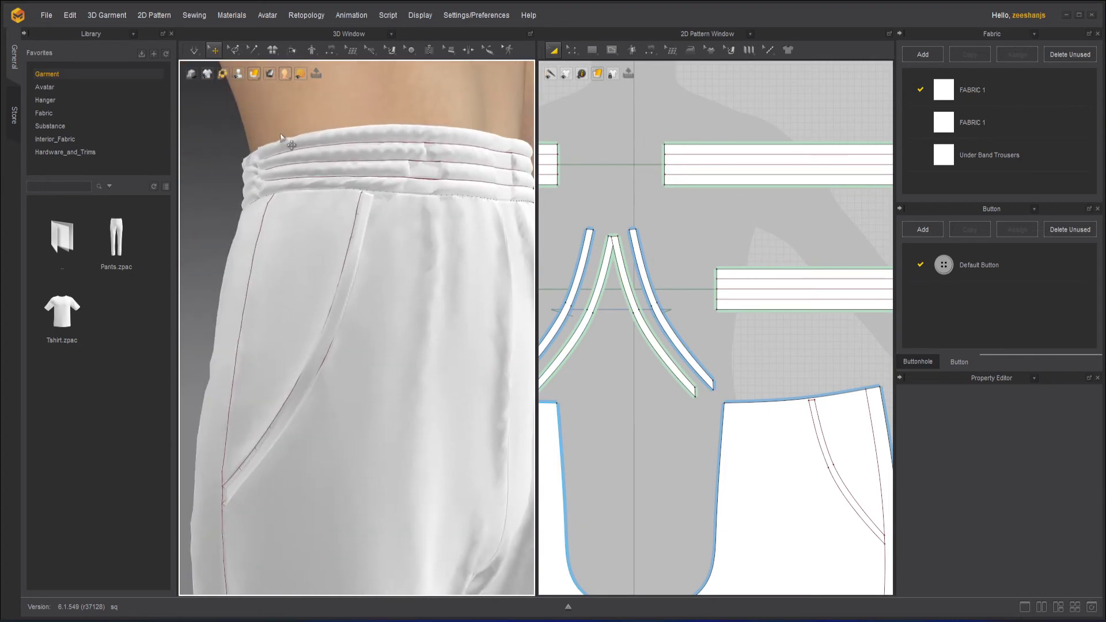
click(195, 50)
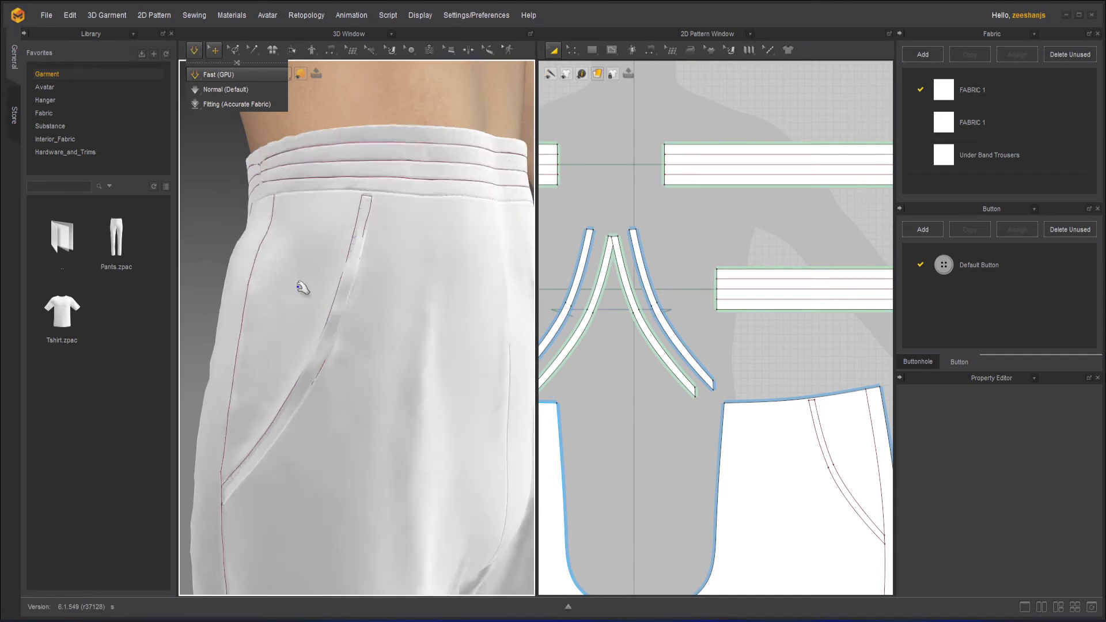
key(space)
Step: Try scaling the original curved strips down slightly while the clones are still linked, and undo the scaling
middle_drag(616, 354, 754, 351)
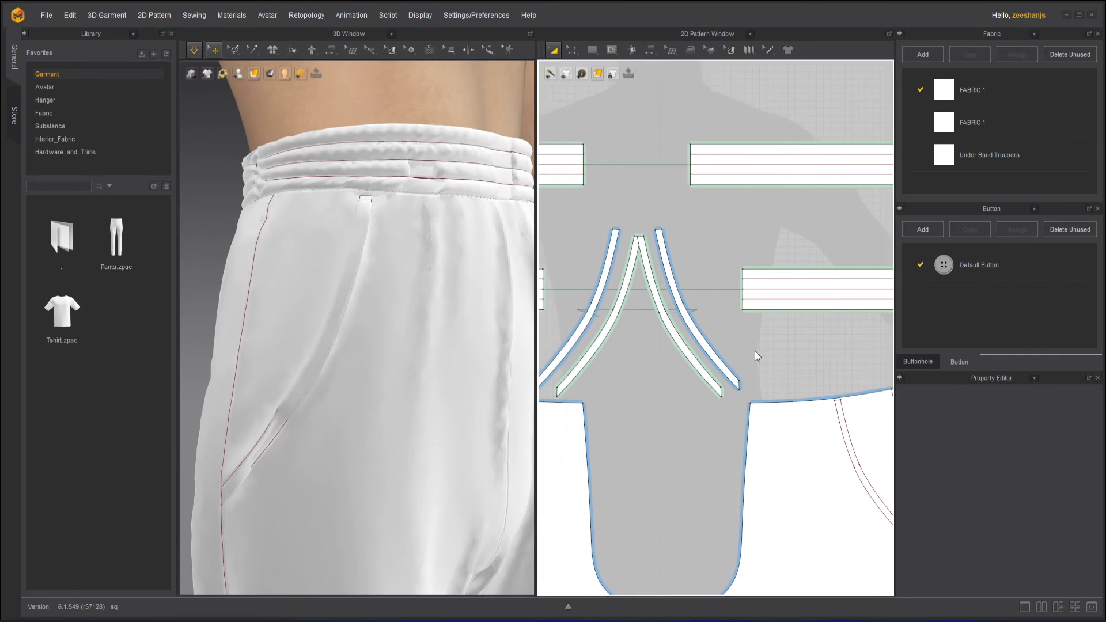
right_drag(656, 361, 698, 359)
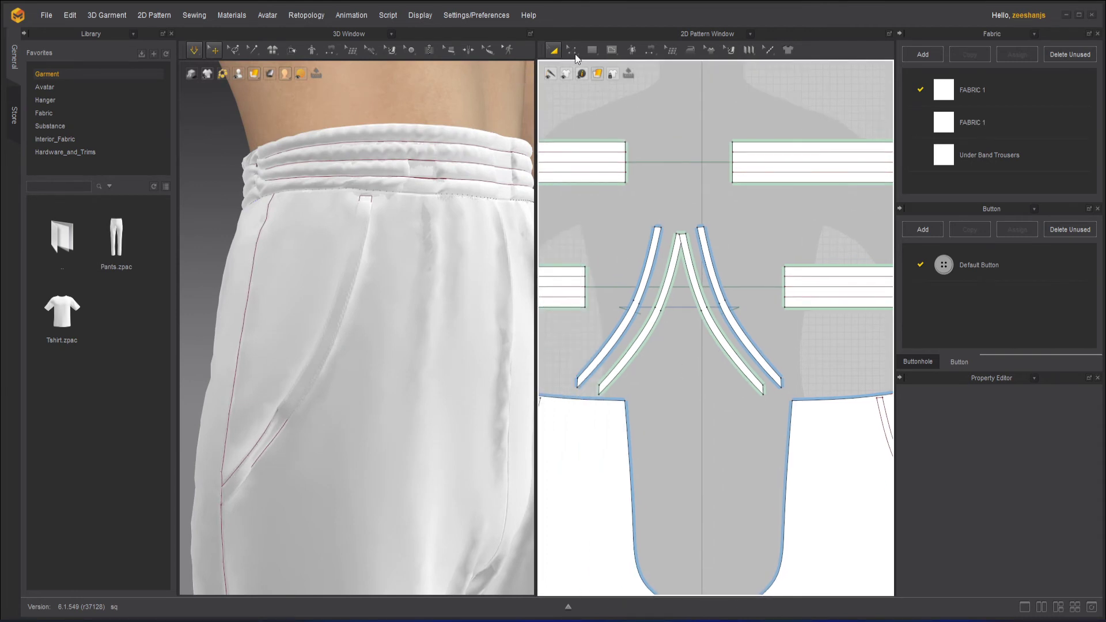
middle_drag(611, 285, 727, 340)
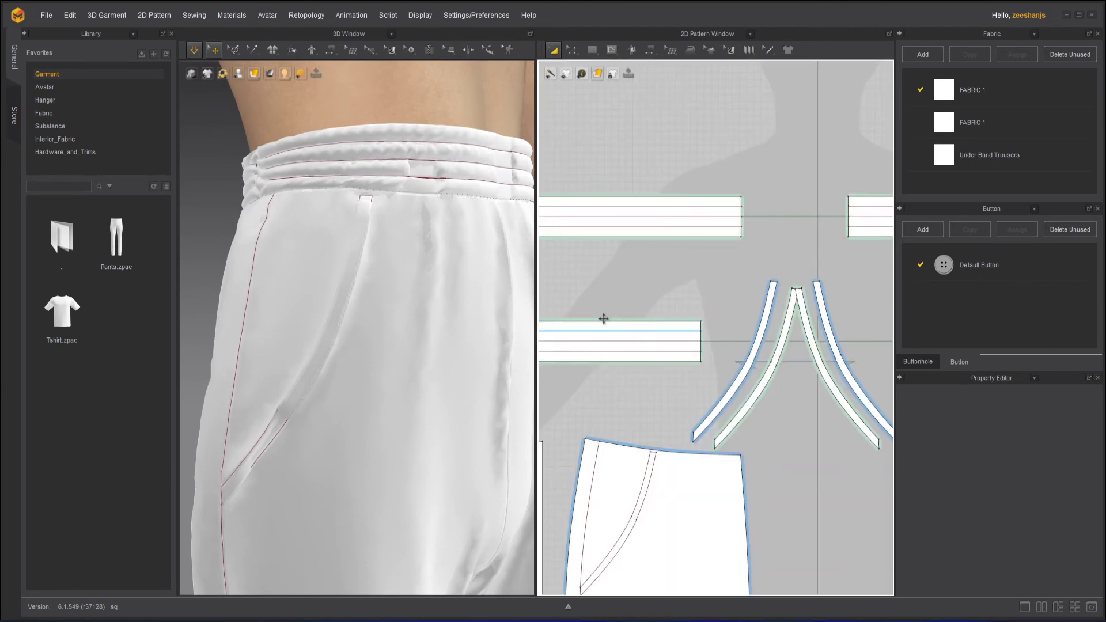
click(737, 388)
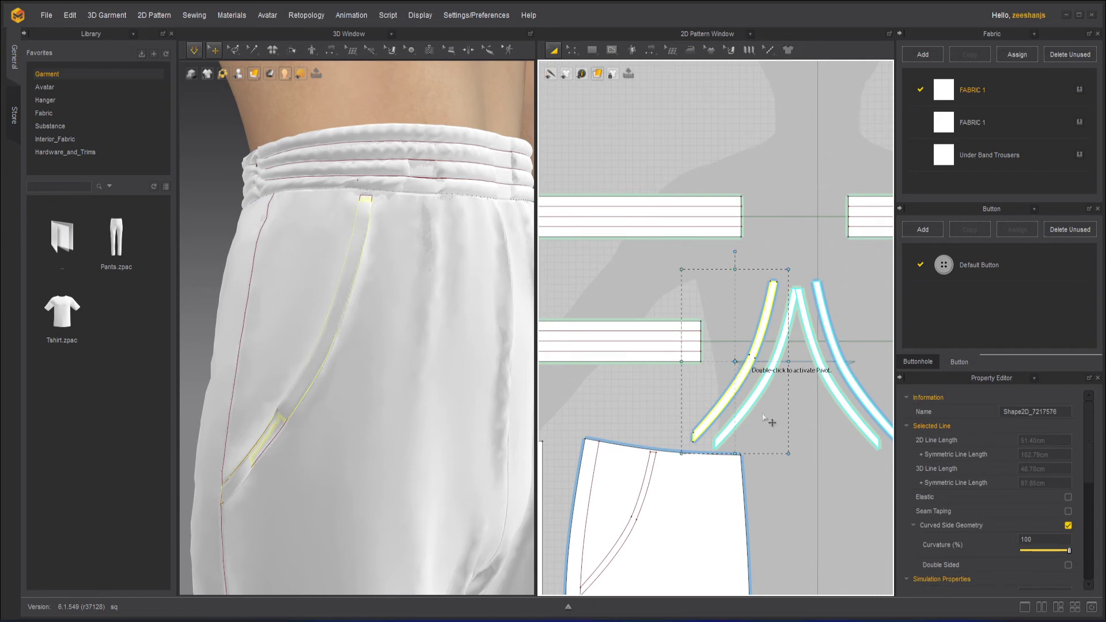
drag(787, 444, 789, 448)
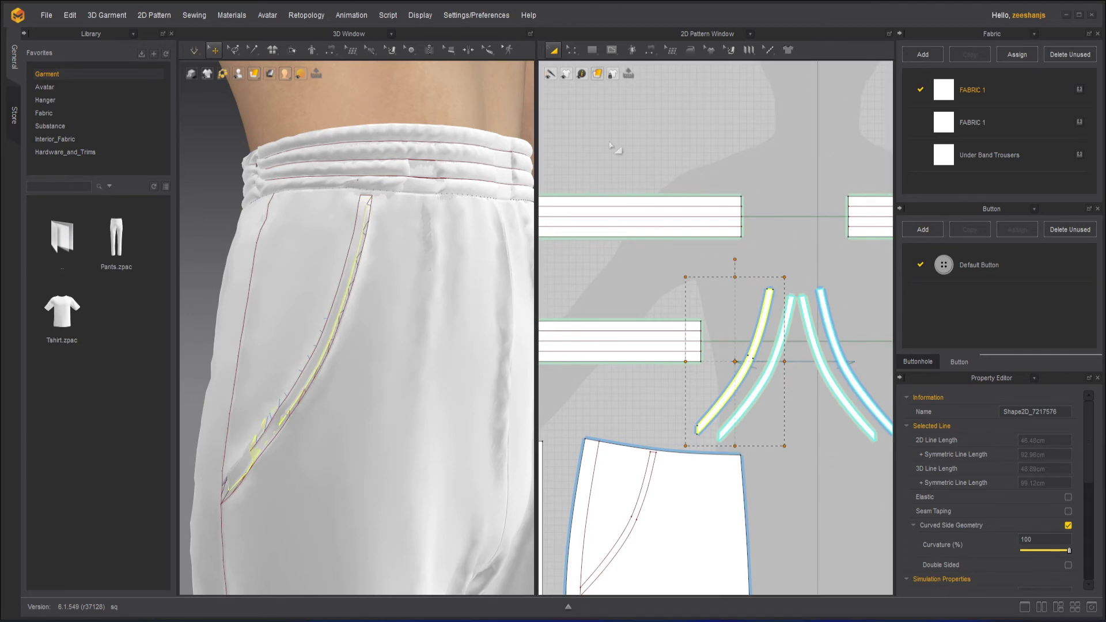
click(70, 15)
click(88, 36)
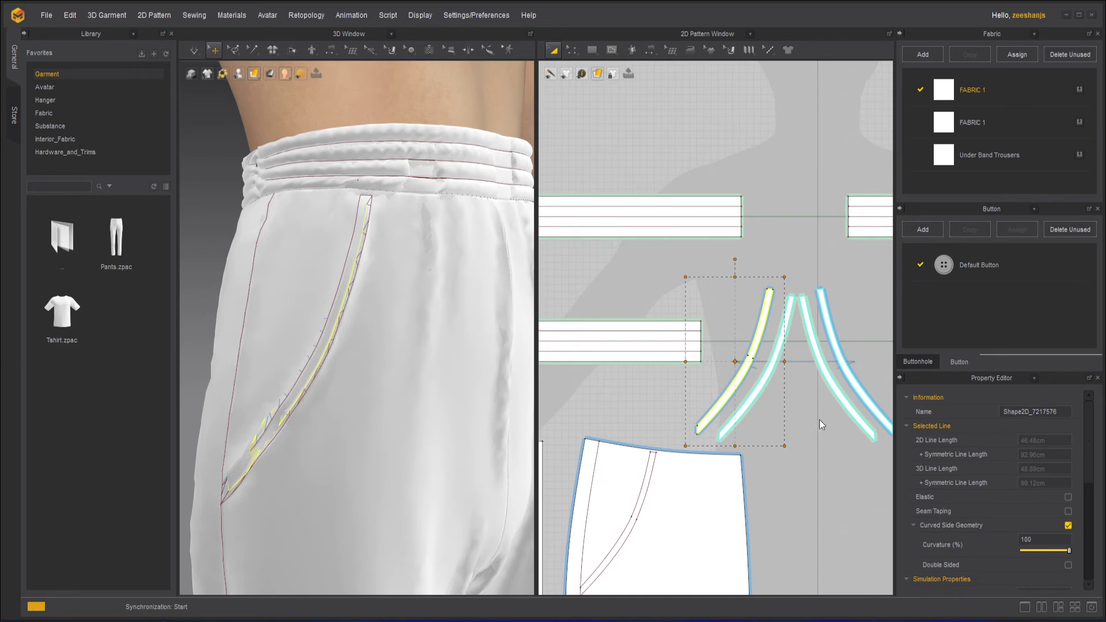
click(801, 395)
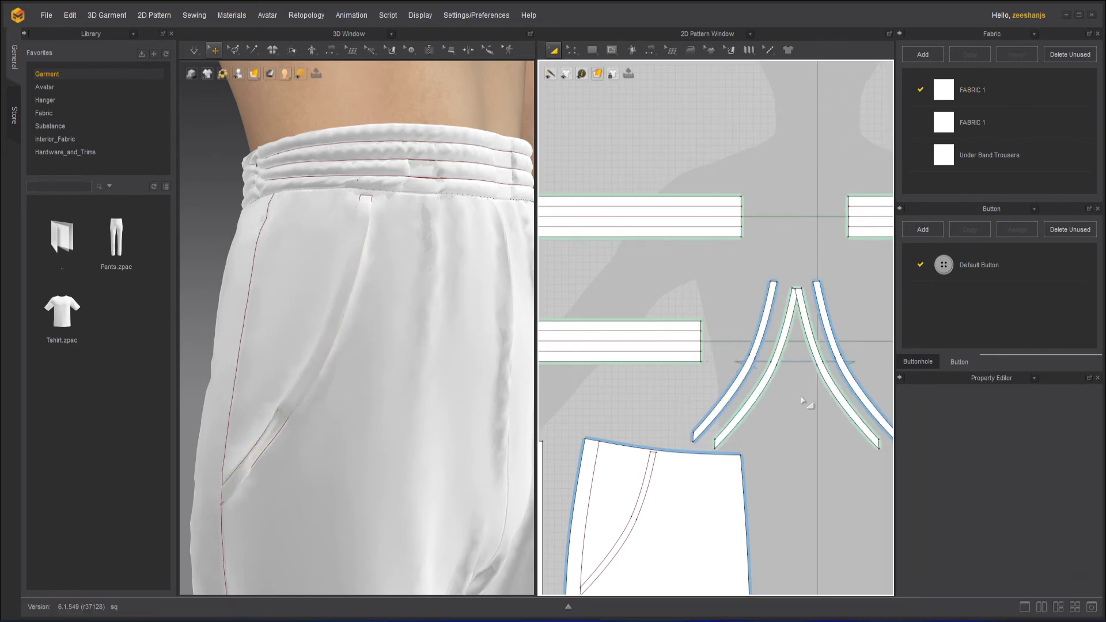
Step: Remove the linked editing from both cloned curved strips
click(768, 373)
right_click(767, 373)
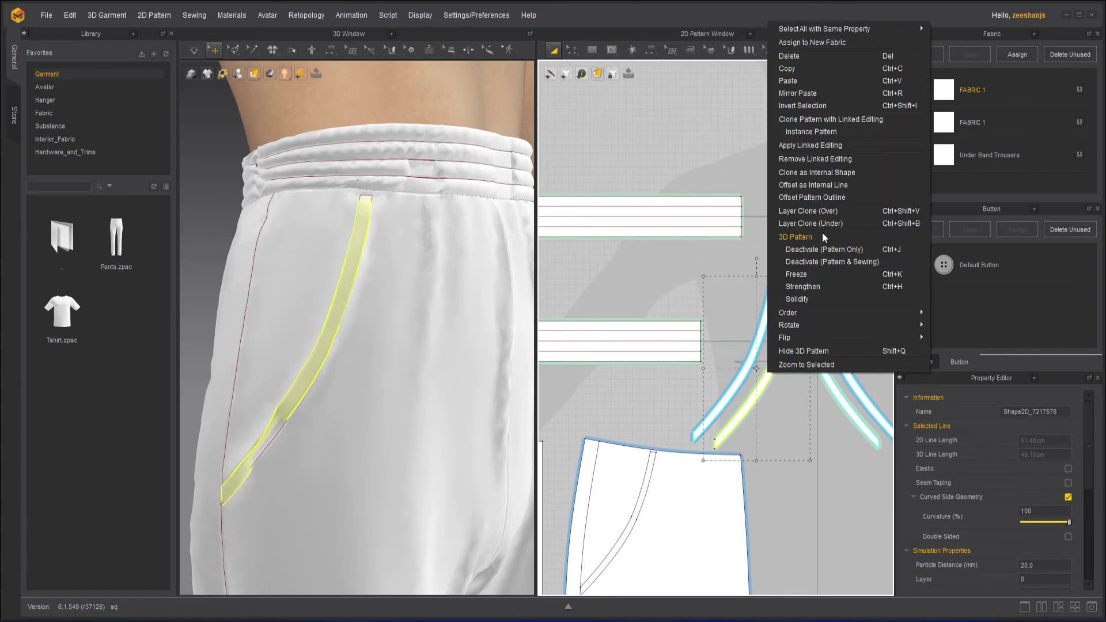
click(827, 163)
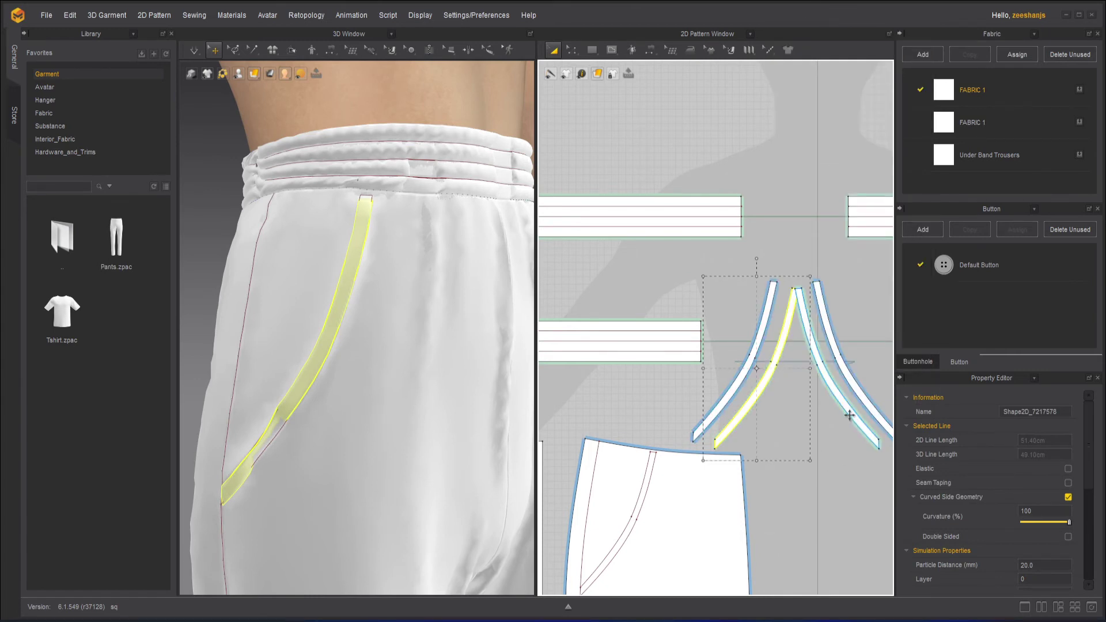
click(836, 396)
right_click(836, 396)
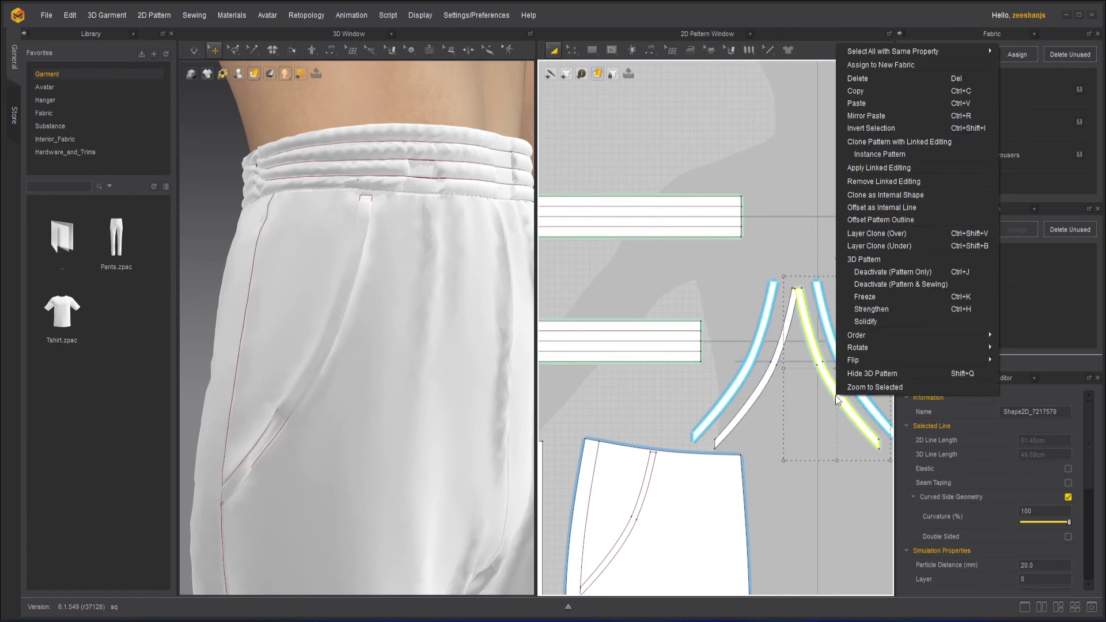
click(882, 181)
click(797, 464)
Step: Spread the strips apart in the pattern layout, moving the two originals up and outward and the two clones down
drag(757, 331, 747, 296)
drag(847, 374, 858, 334)
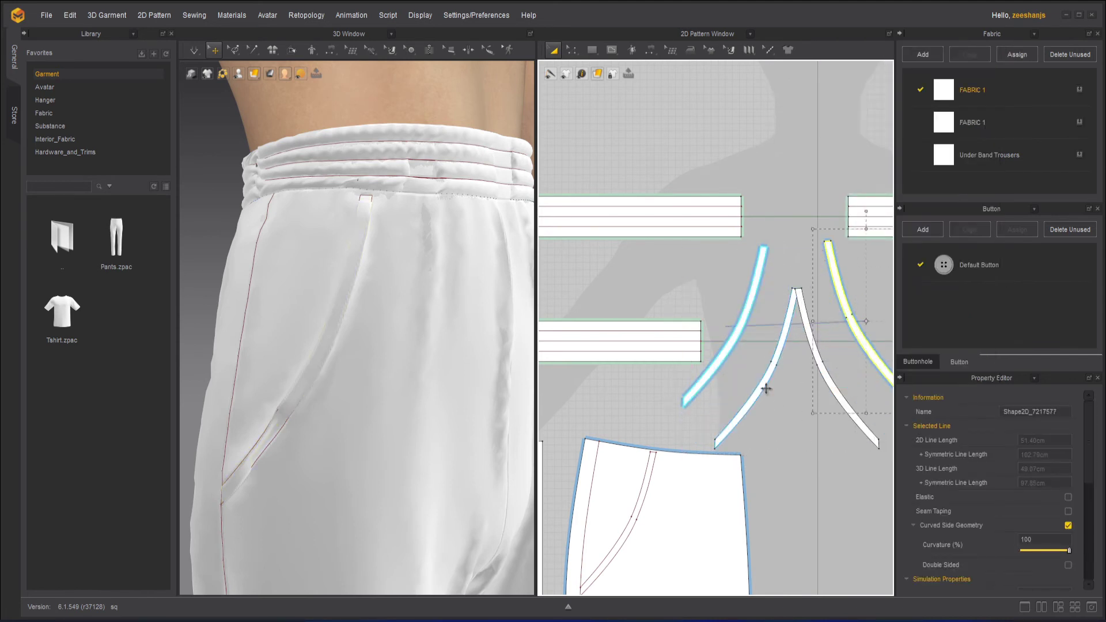
drag(766, 390, 751, 411)
drag(832, 386, 836, 417)
click(867, 349)
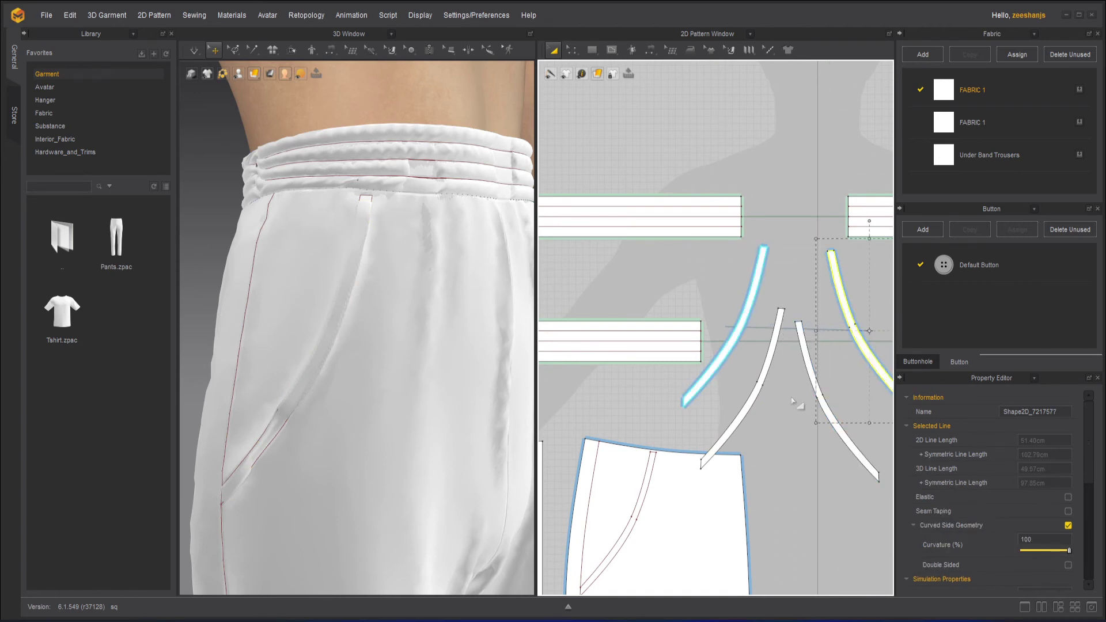
drag(754, 399, 754, 409)
Step: Apply linked editing to the two cloned strips as a Symmetric Pattern (with Sewing)
shift+click(823, 402)
right_click(825, 400)
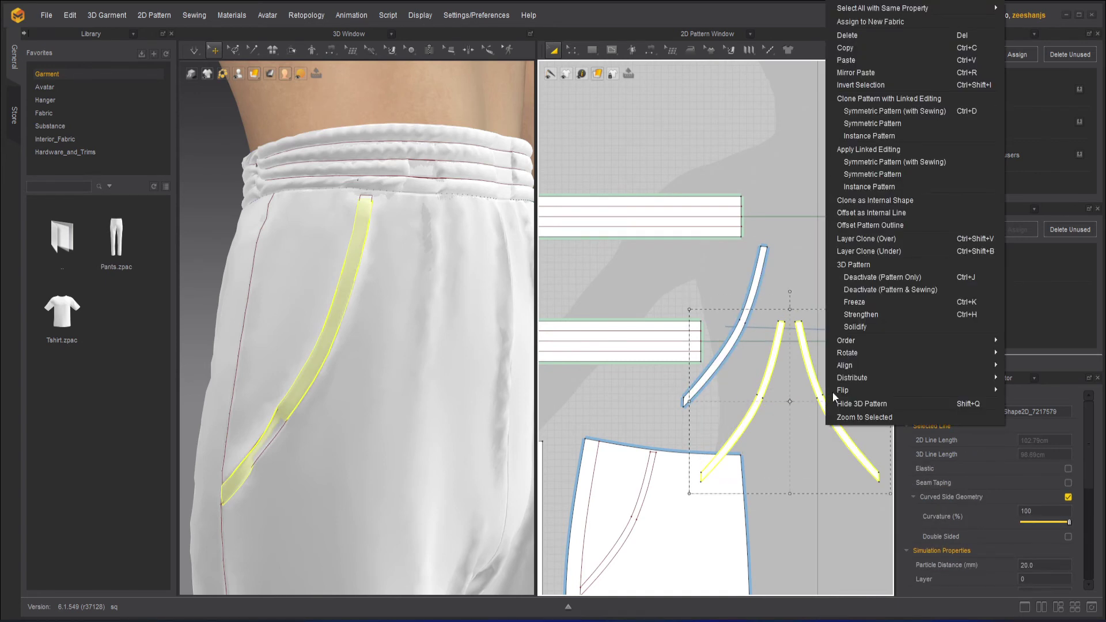
click(907, 113)
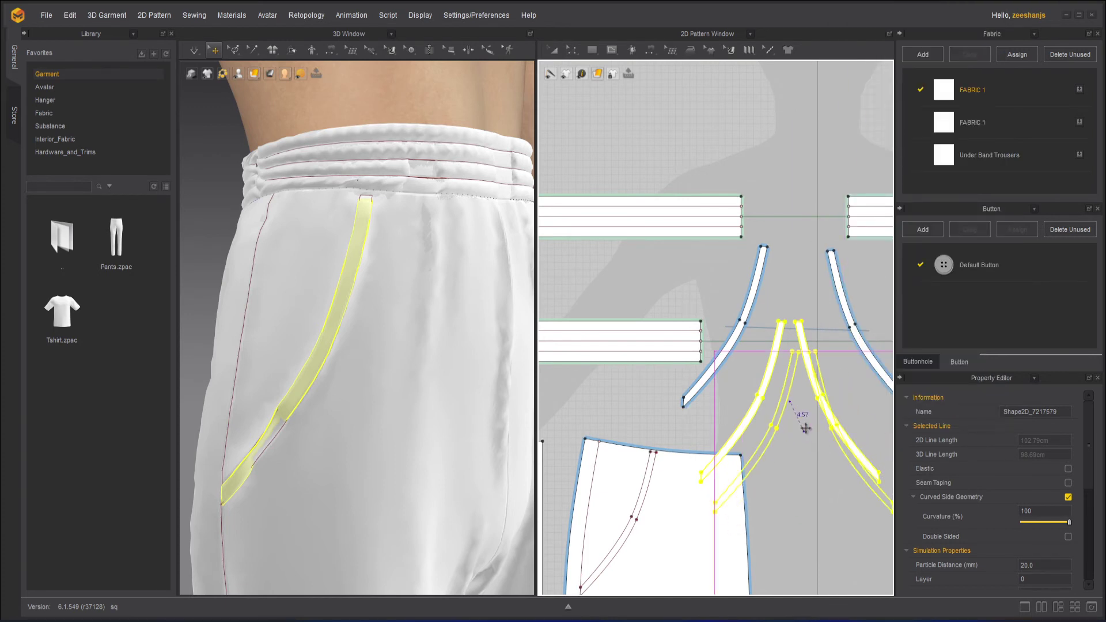
click(793, 404)
right_click(814, 382)
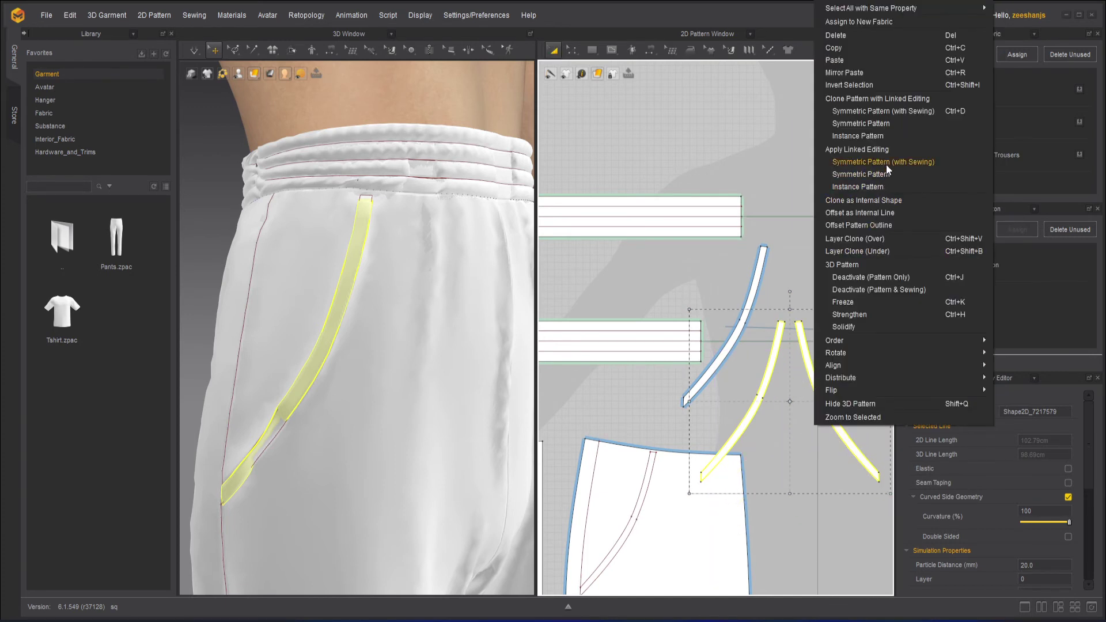
click(886, 164)
click(831, 443)
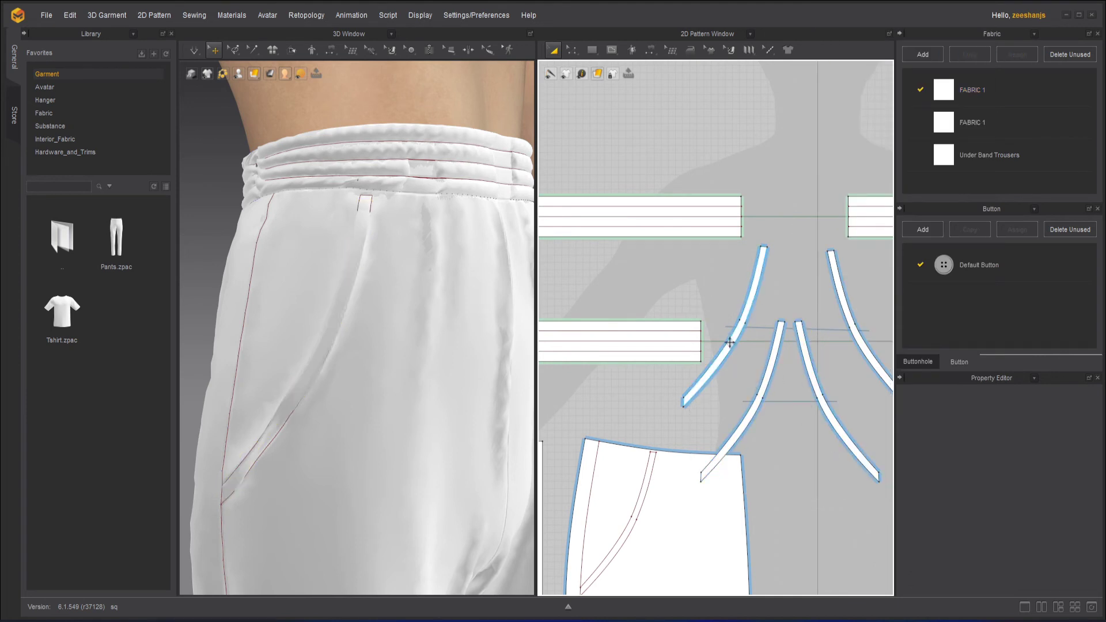
Step: Scale the original symmetric strips down to an outline length of about 44.7 cm
click(751, 300)
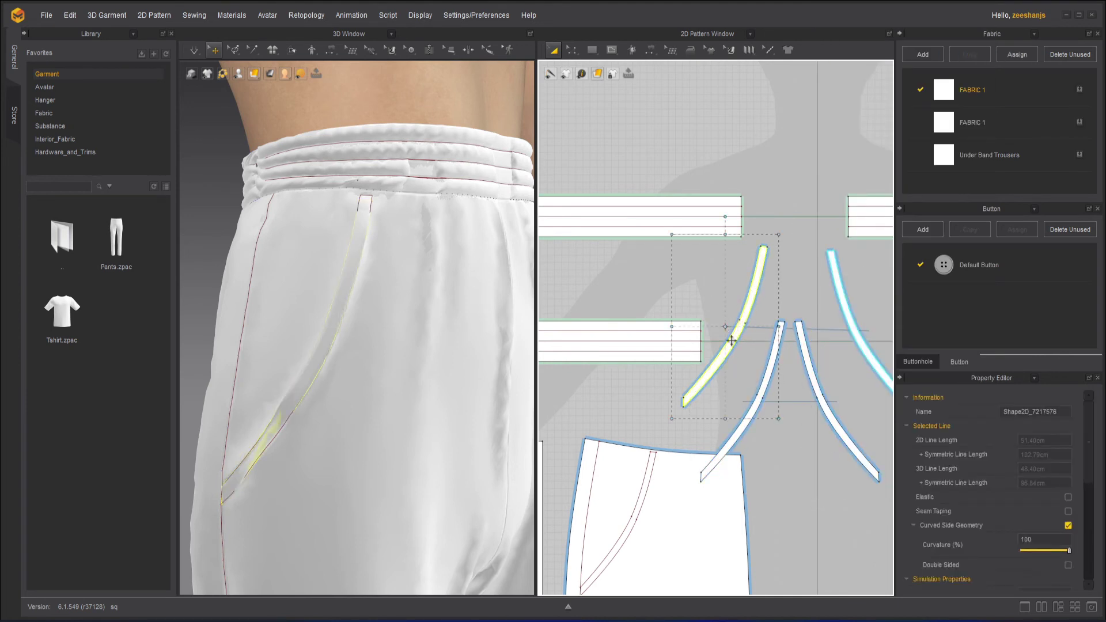
drag(776, 419, 766, 398)
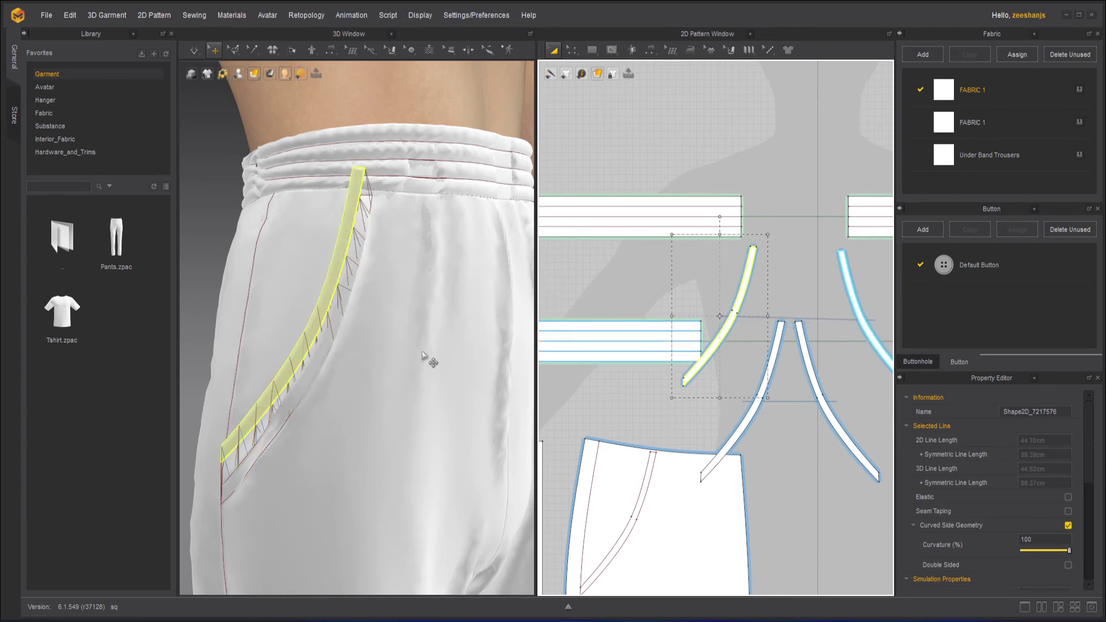
right_drag(406, 364, 420, 412)
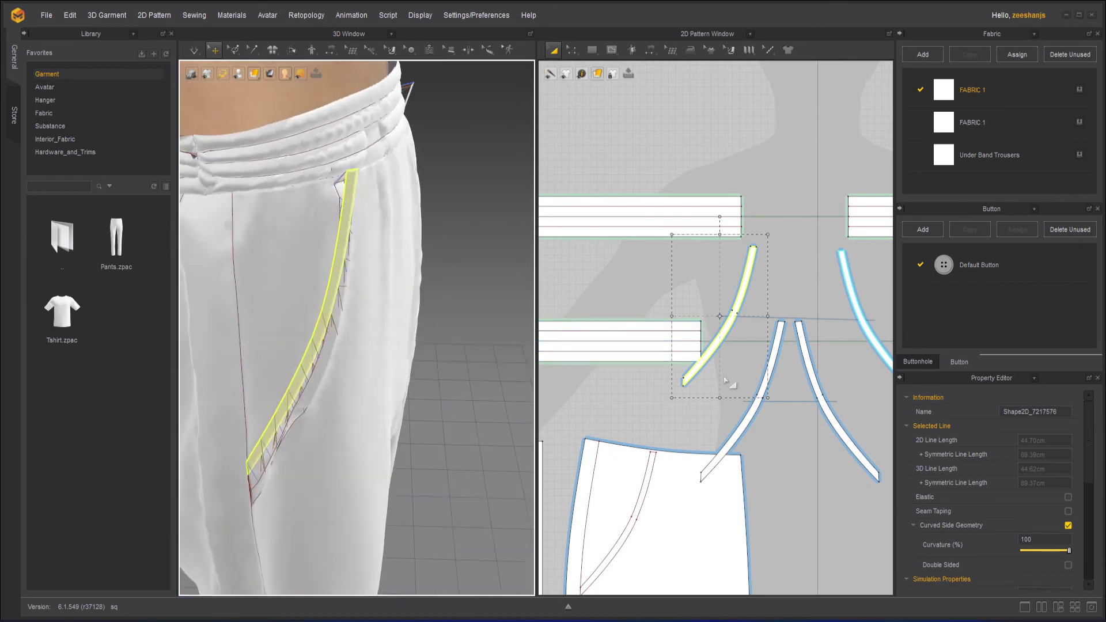
Step: Pull the original strip and its clone outward from the avatar's right leg in 3D, with the clone in front
click(320, 329)
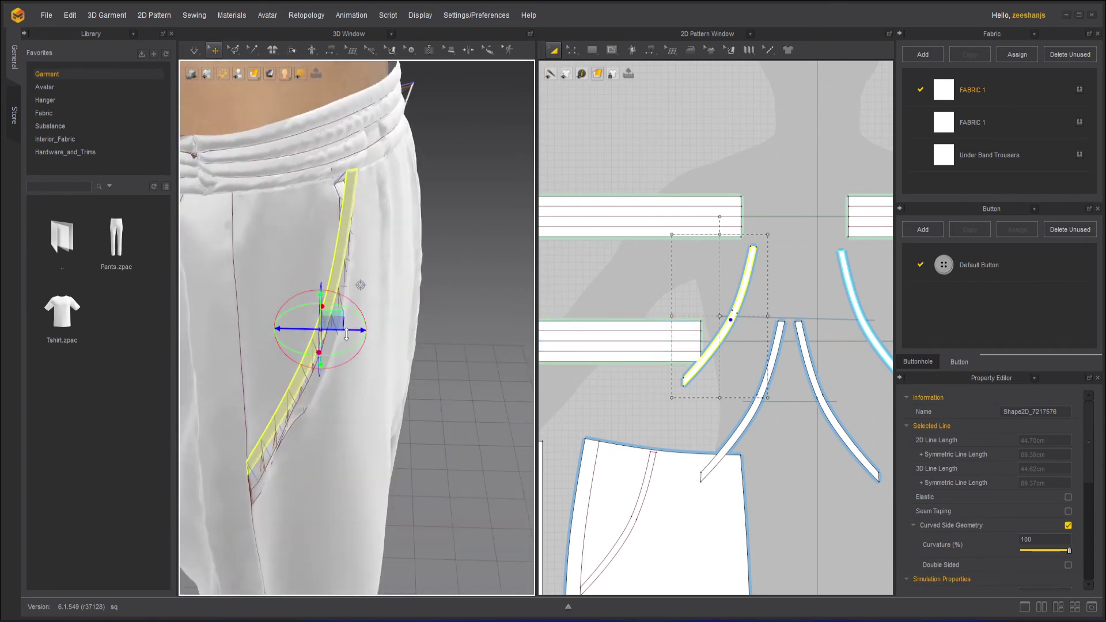
right_drag(353, 341, 366, 333)
click(746, 405)
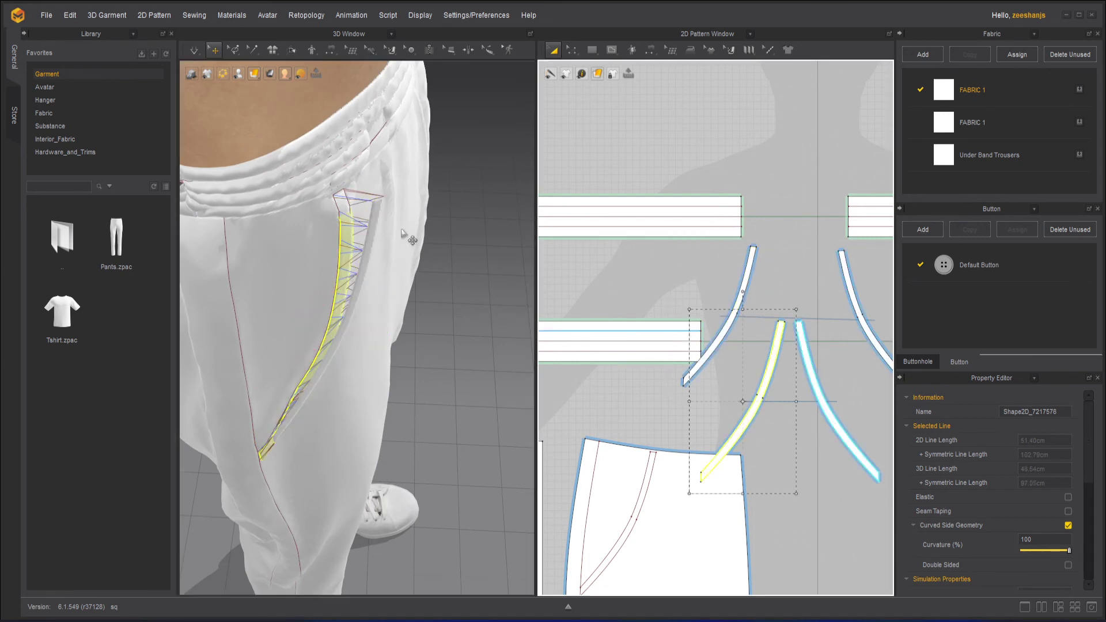
click(347, 237)
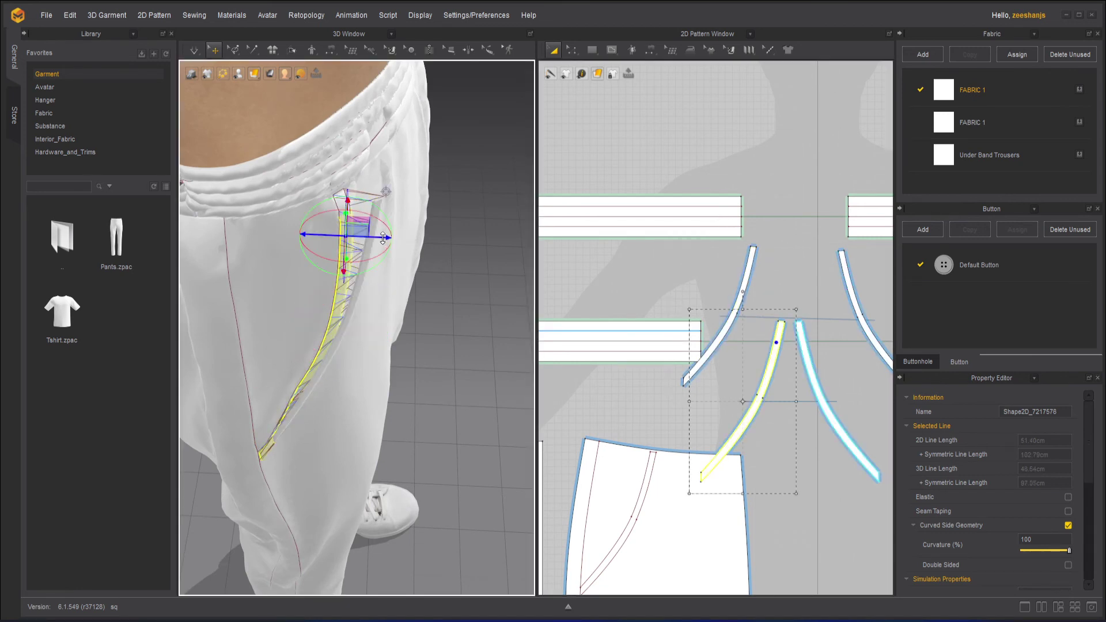
drag(389, 237, 433, 239)
right_drag(457, 274, 375, 255)
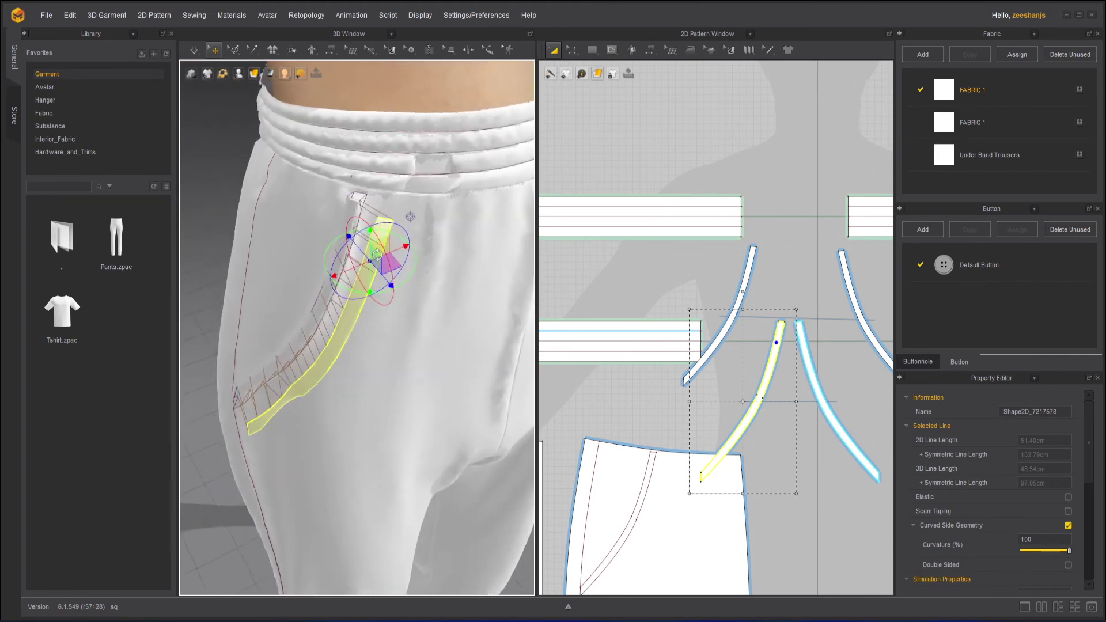
Step: Pull the scaled-down original strip outward from the avatar's left leg in 3D
scroll(382, 263, down, 4)
right_drag(482, 308, 353, 322)
scroll(369, 311, up, 3)
click(387, 458)
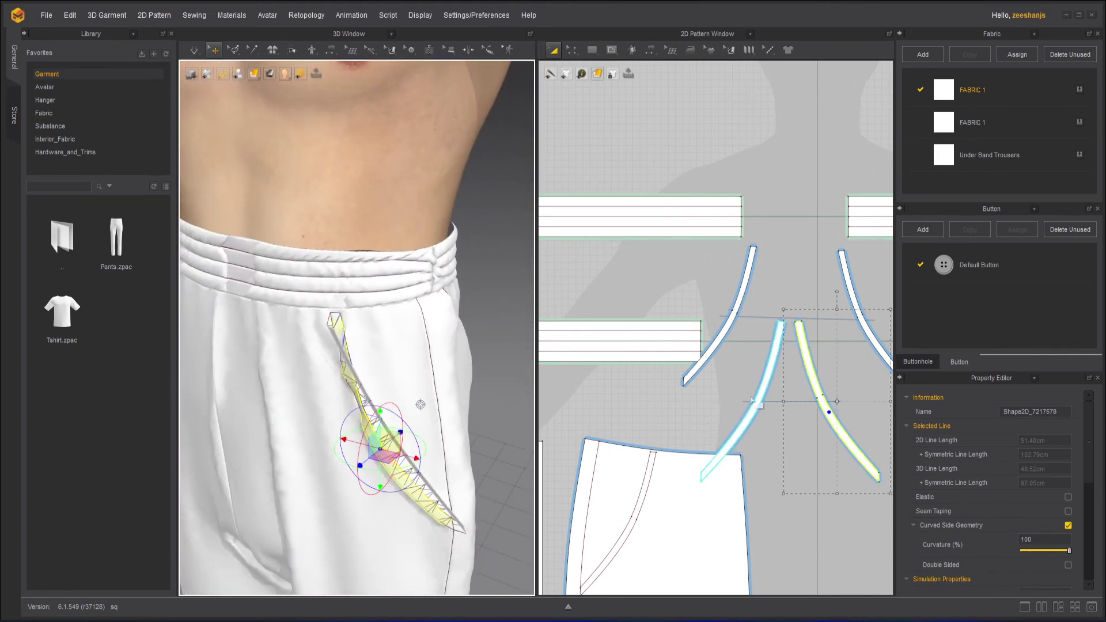
click(847, 288)
right_drag(479, 444, 503, 395)
Step: Pull the cloned strip on the avatar's left leg outward in 3D until it sits beyond the original strip
click(806, 369)
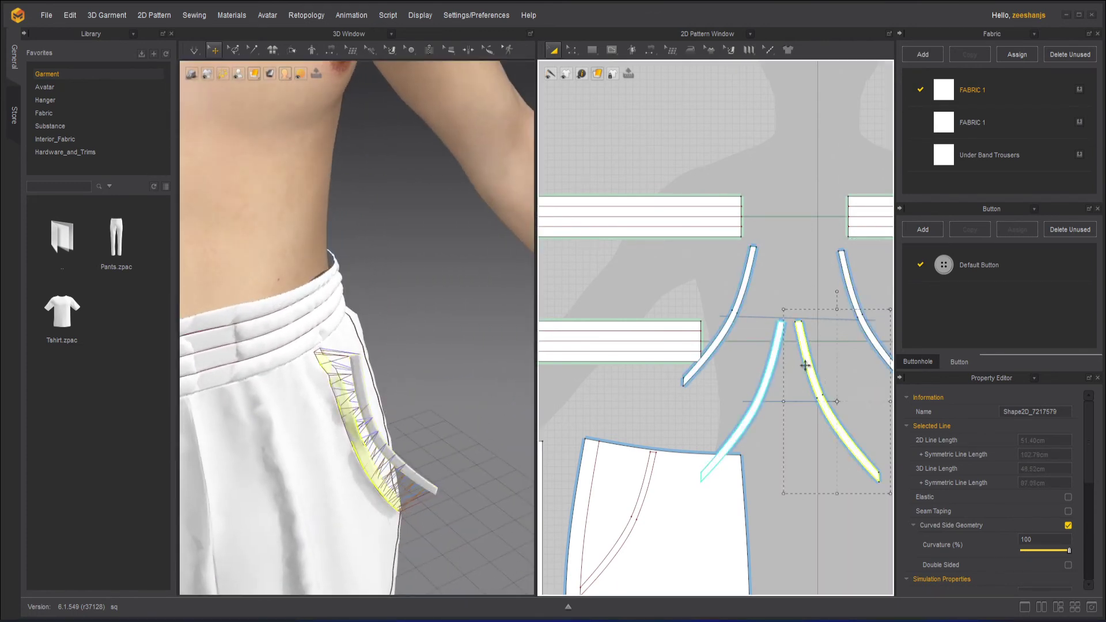
click(369, 469)
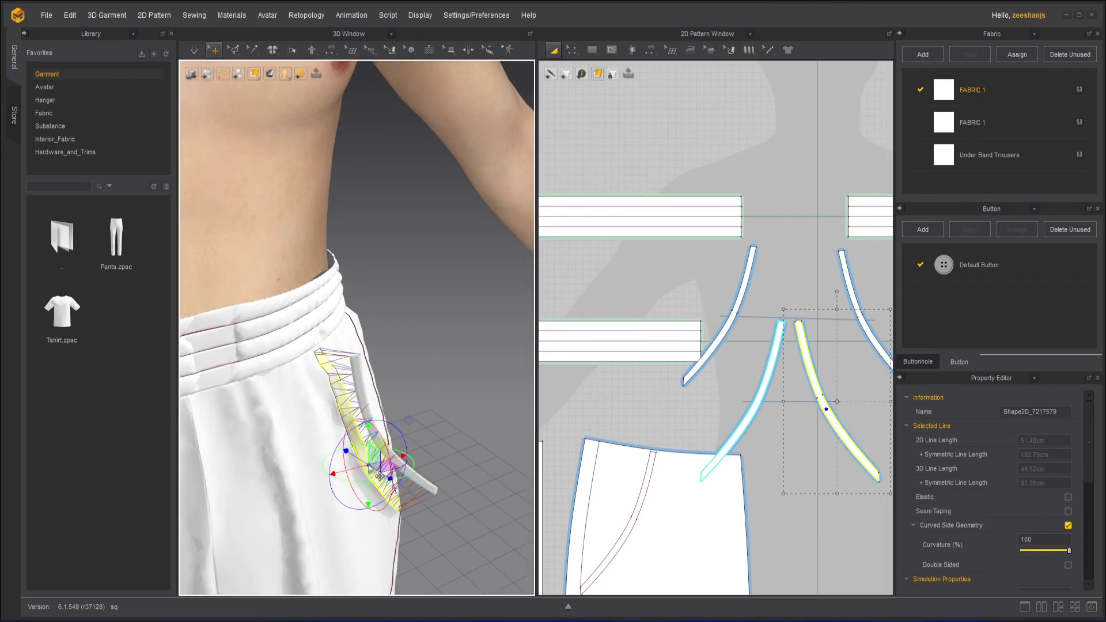
drag(391, 482, 435, 503)
mouse_move(435, 503)
right_down()
mouse_move(398, 489)
mouse_move(423, 485)
right_up()
scroll(351, 447, down, 2)
middle_drag(349, 444, 407, 439)
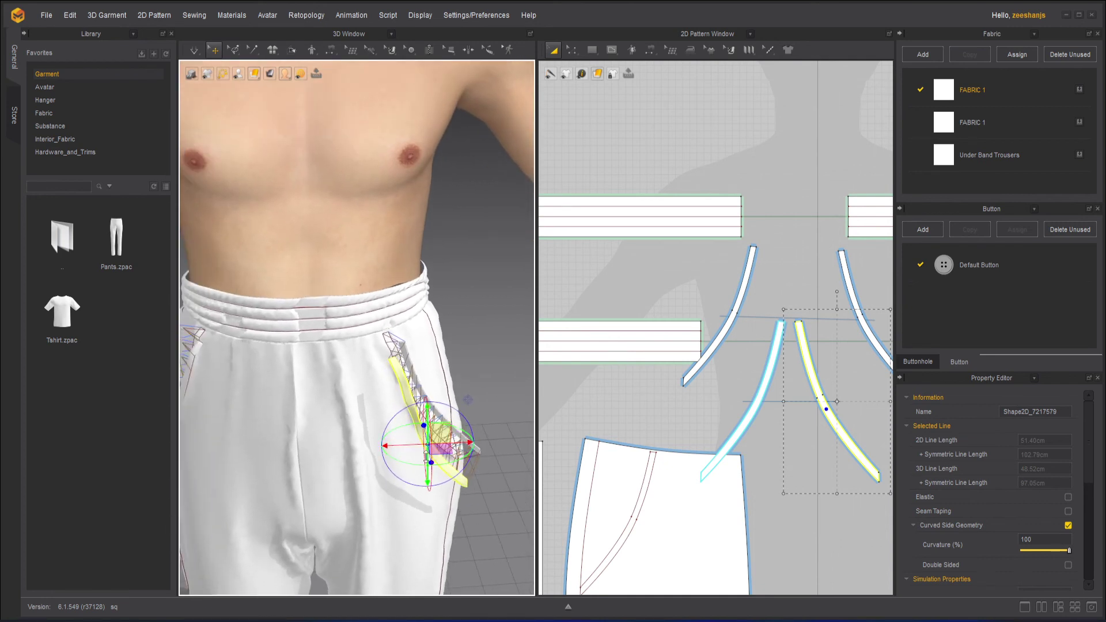
drag(415, 448, 441, 447)
Step: Simulate the garment to draw the separated strips back onto both pocket openings
right_drag(440, 447, 392, 462)
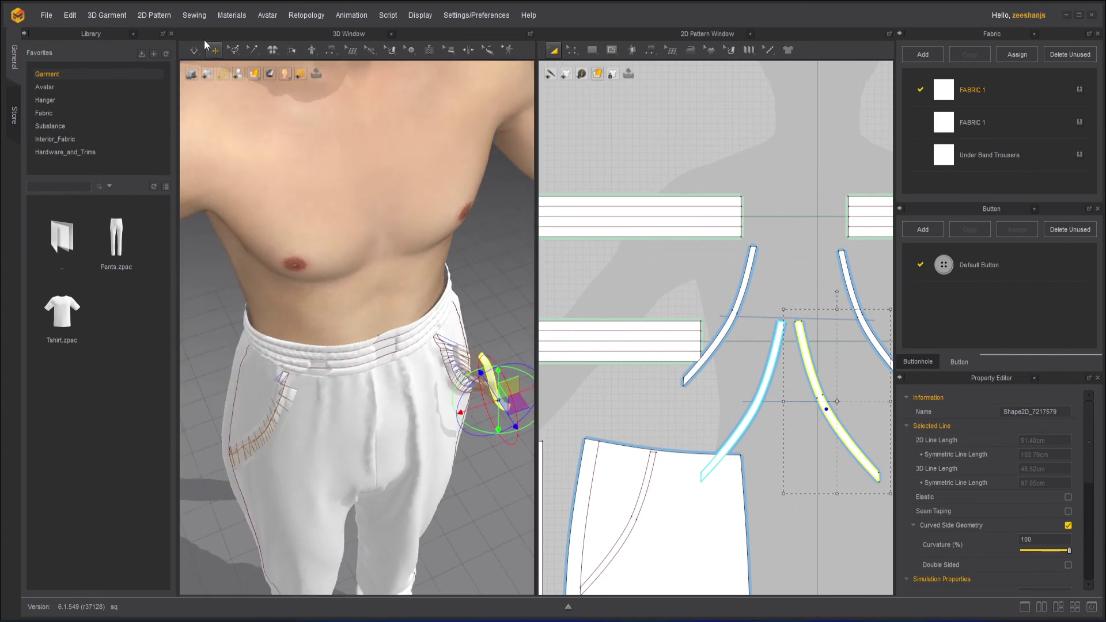
click(196, 52)
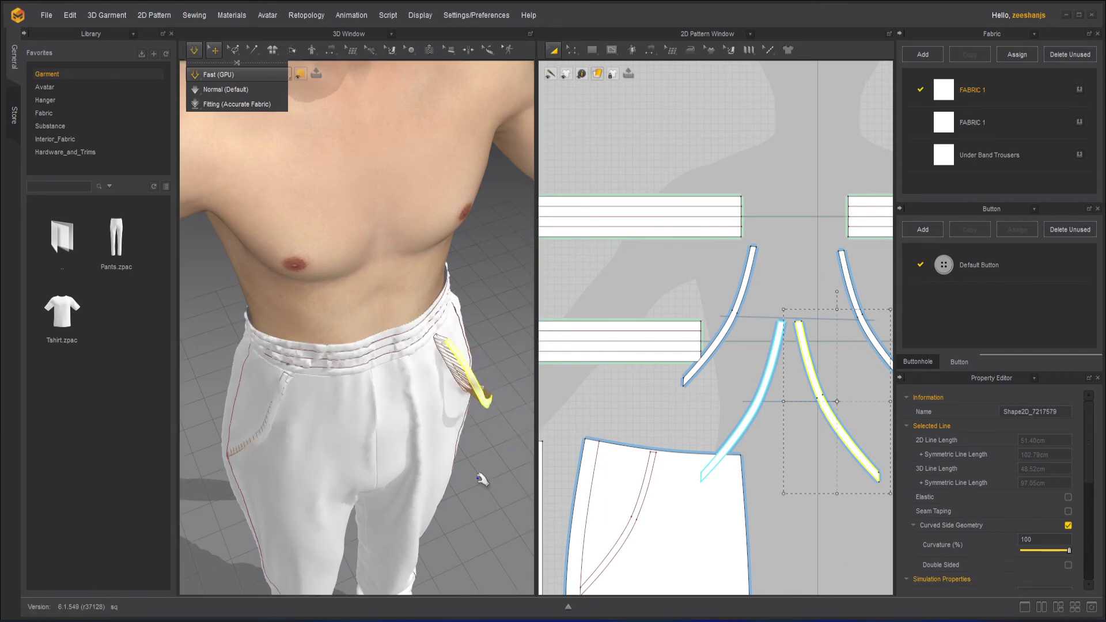
click(480, 482)
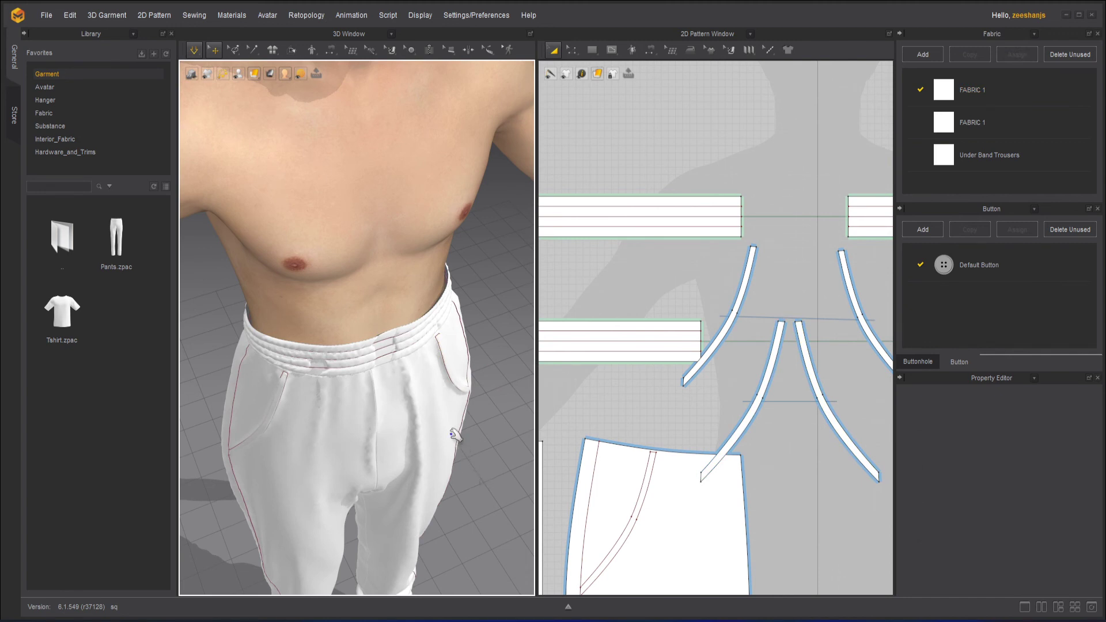
Step: Check the particle distance of the back leg, front leg, waistband and shirt back patterns
right_drag(462, 462, 503, 445)
scroll(484, 415, down, 5)
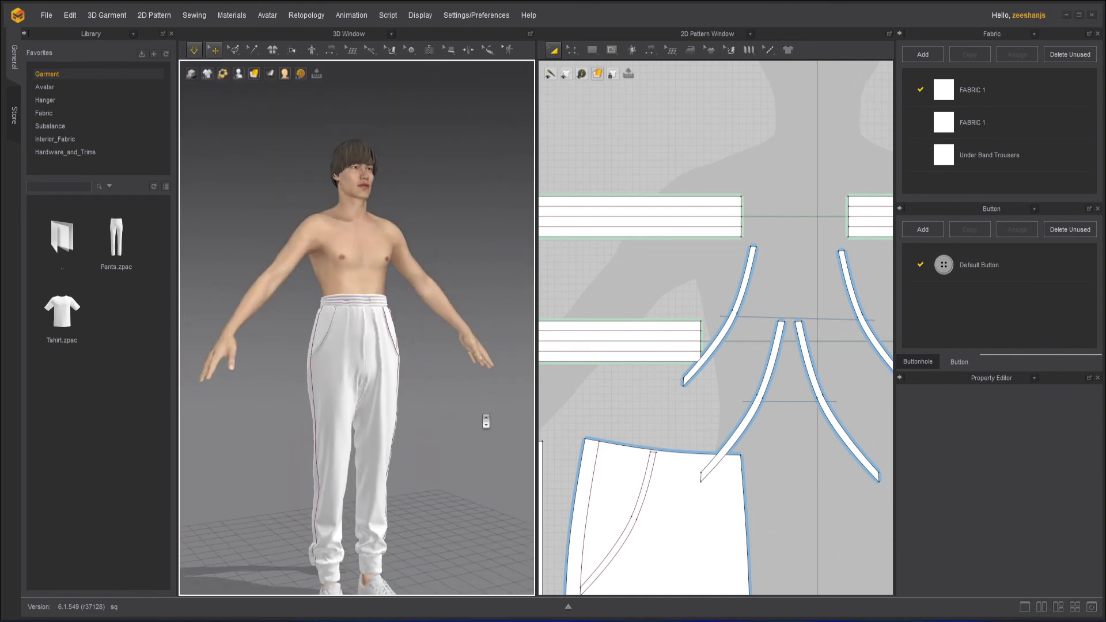
scroll(639, 413, down, 6)
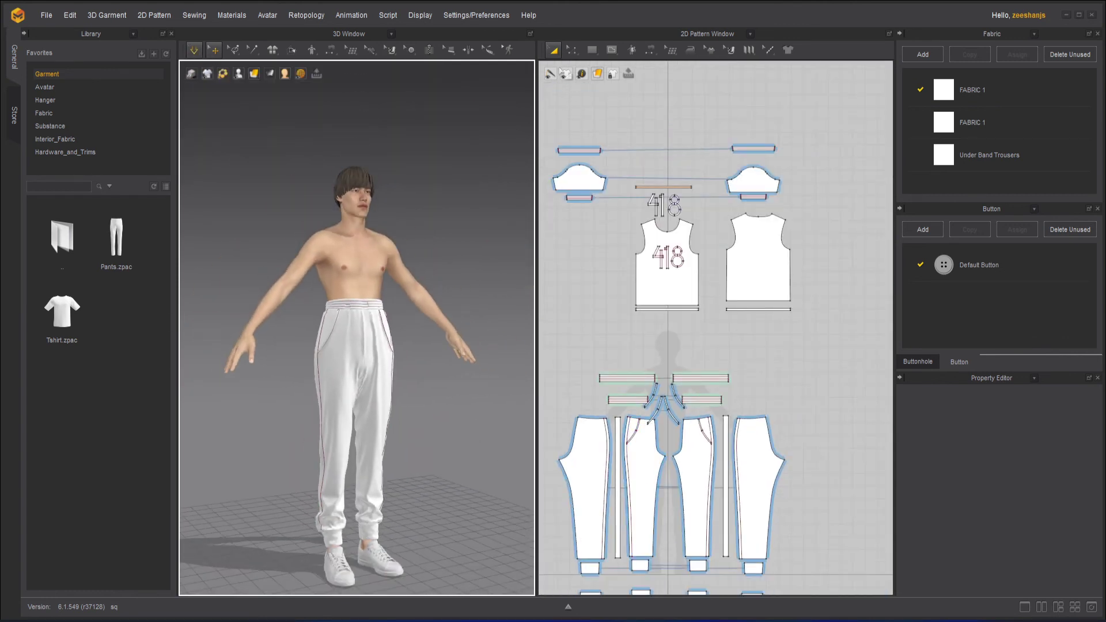
click(553, 50)
click(760, 486)
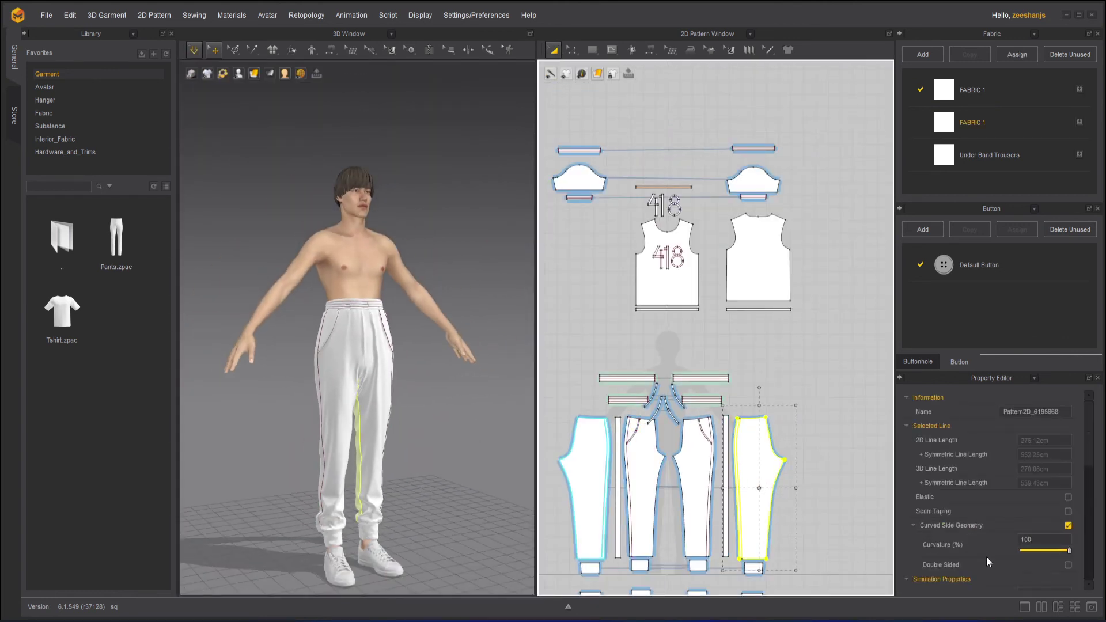
scroll(979, 502, down, 3)
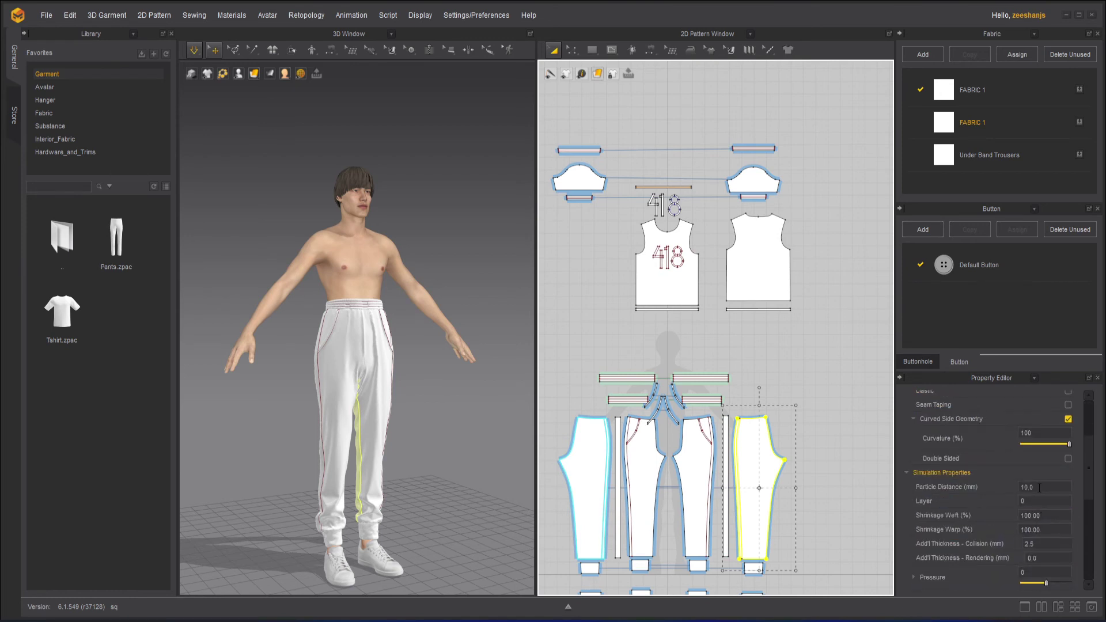
click(702, 466)
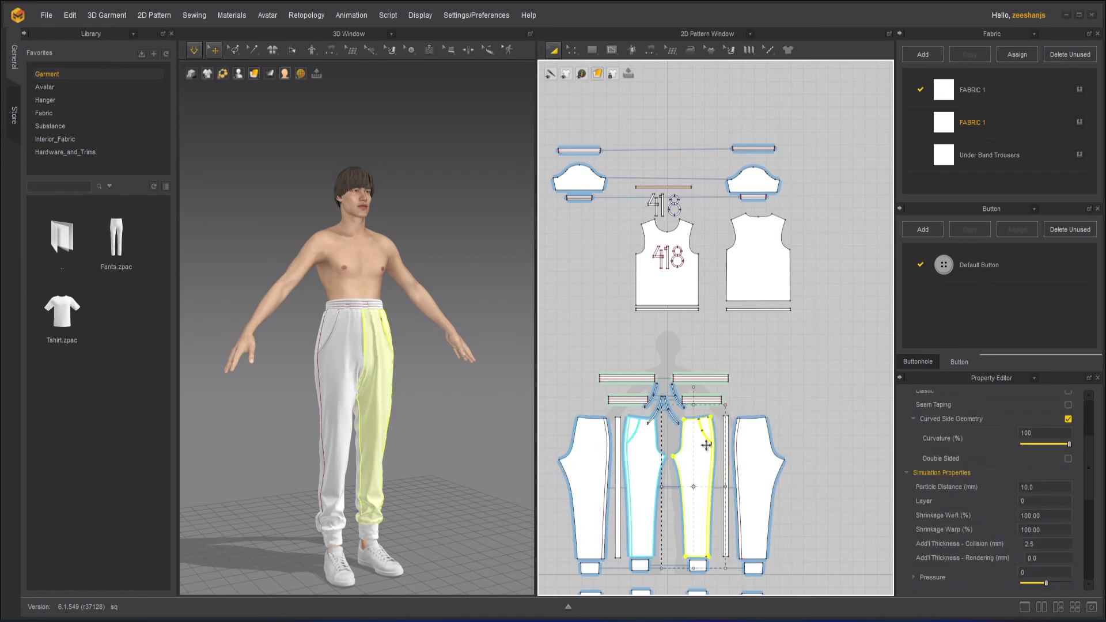
scroll(655, 409, up, 5)
click(758, 352)
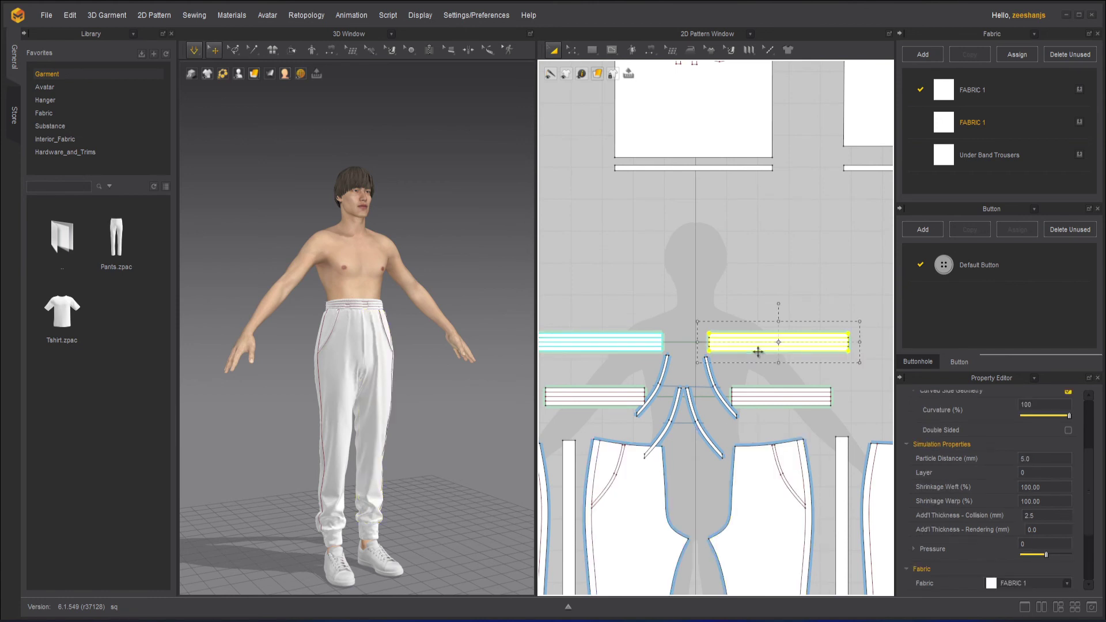
scroll(668, 414, down, 5)
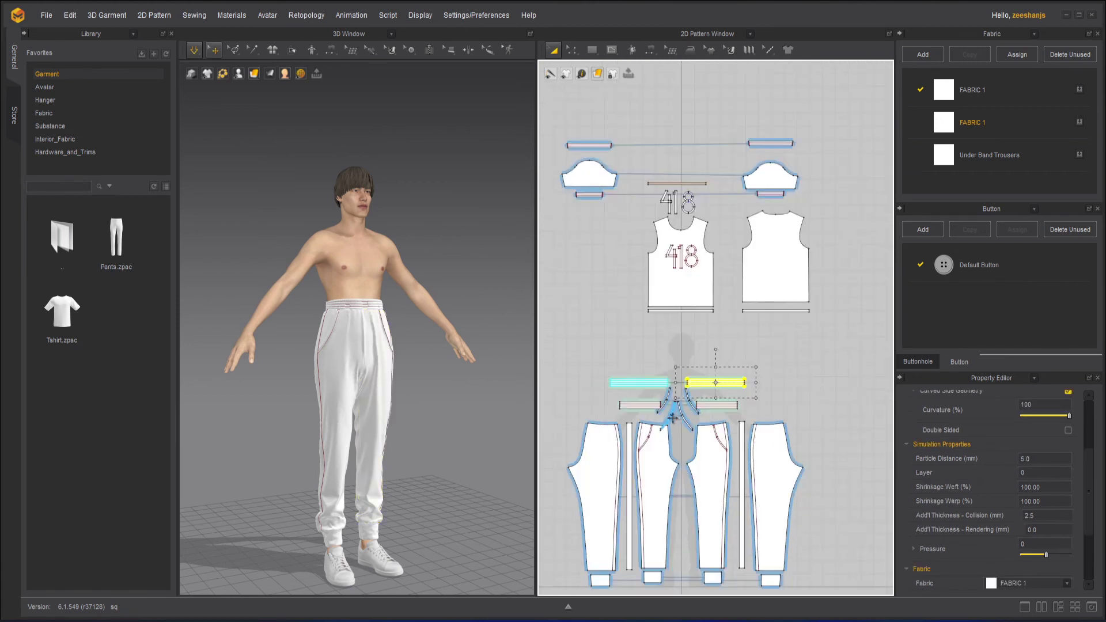
click(783, 319)
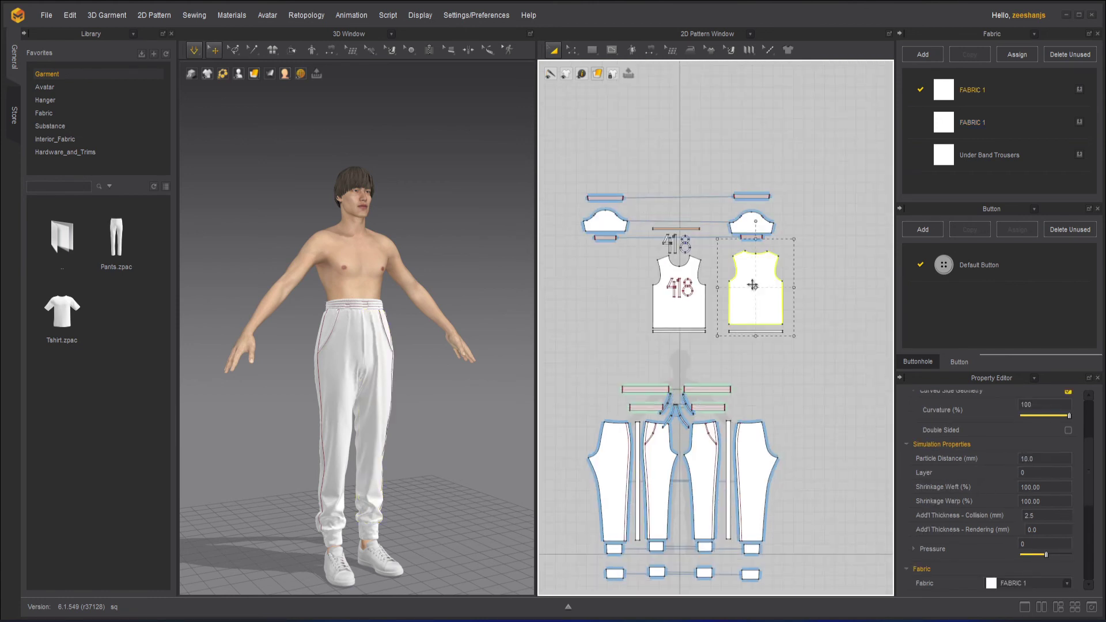
Step: Select all the trouser patterns and set their particle distance to 10 mm
click(765, 391)
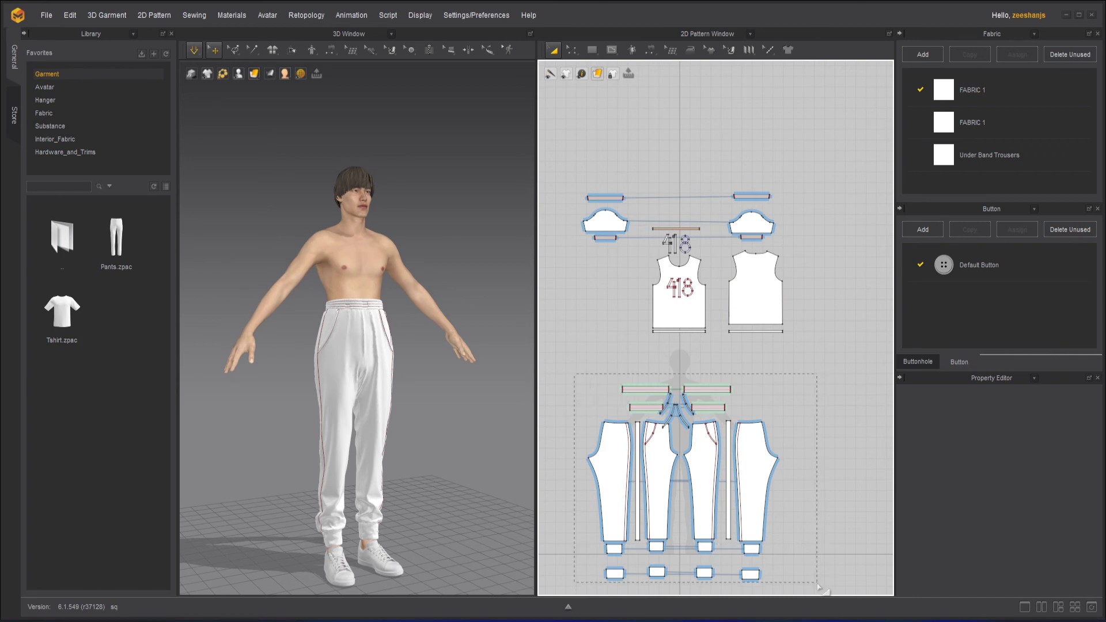
drag(816, 585, 818, 585)
click(1041, 487)
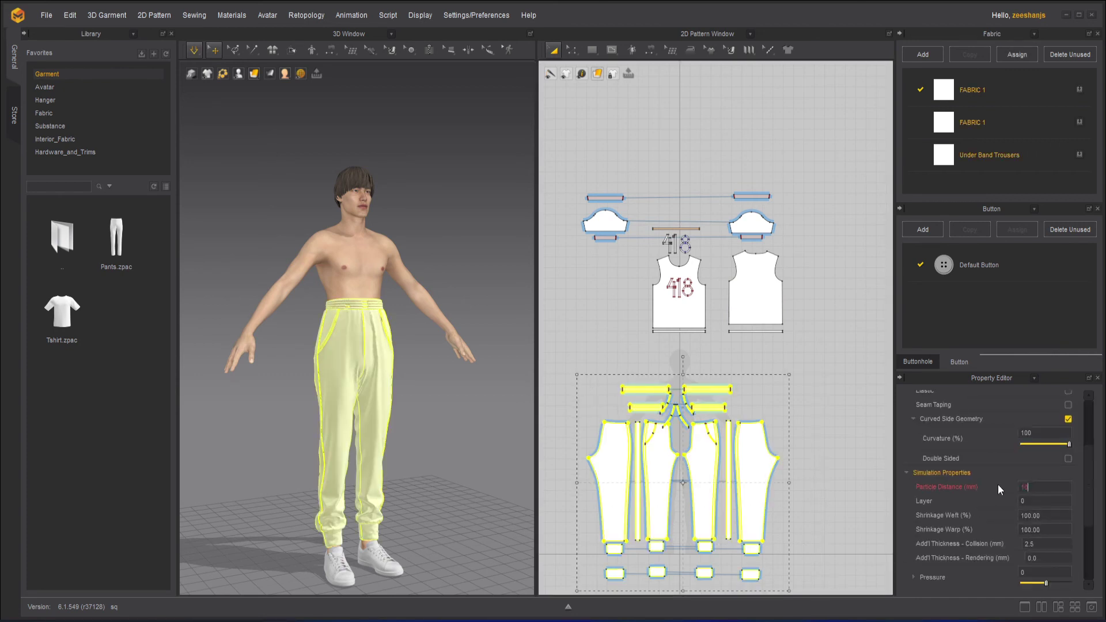
key(Return)
click(837, 402)
Step: Simulate the trousers, tug the leg fabric to settle it, and inspect the pocket area before stopping the simulation
click(198, 51)
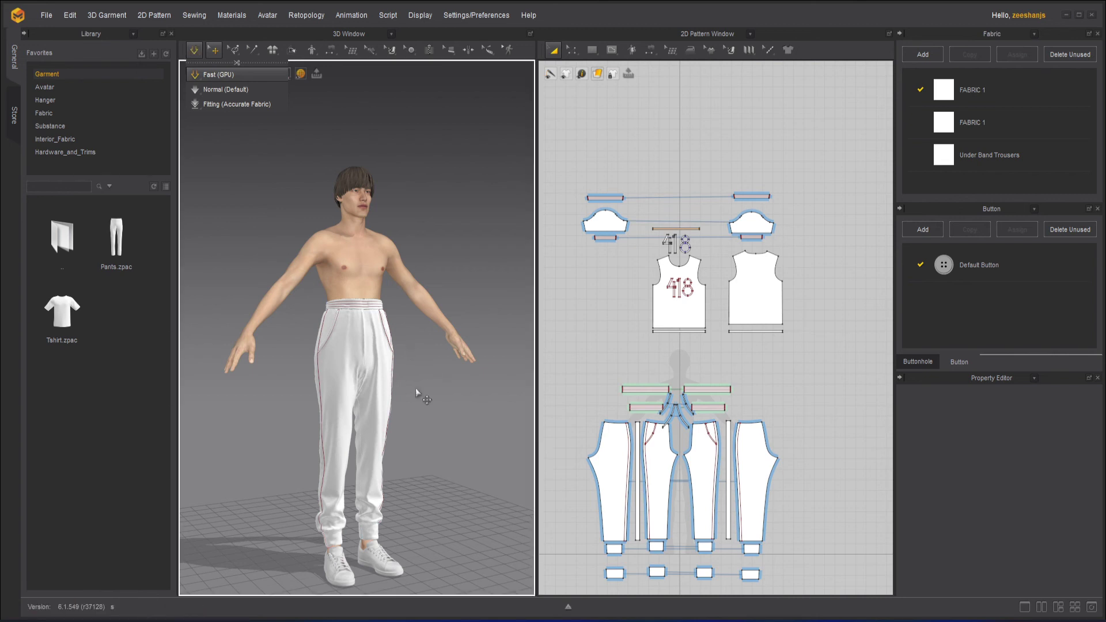
right_drag(439, 437, 443, 415)
scroll(447, 412, up, 1)
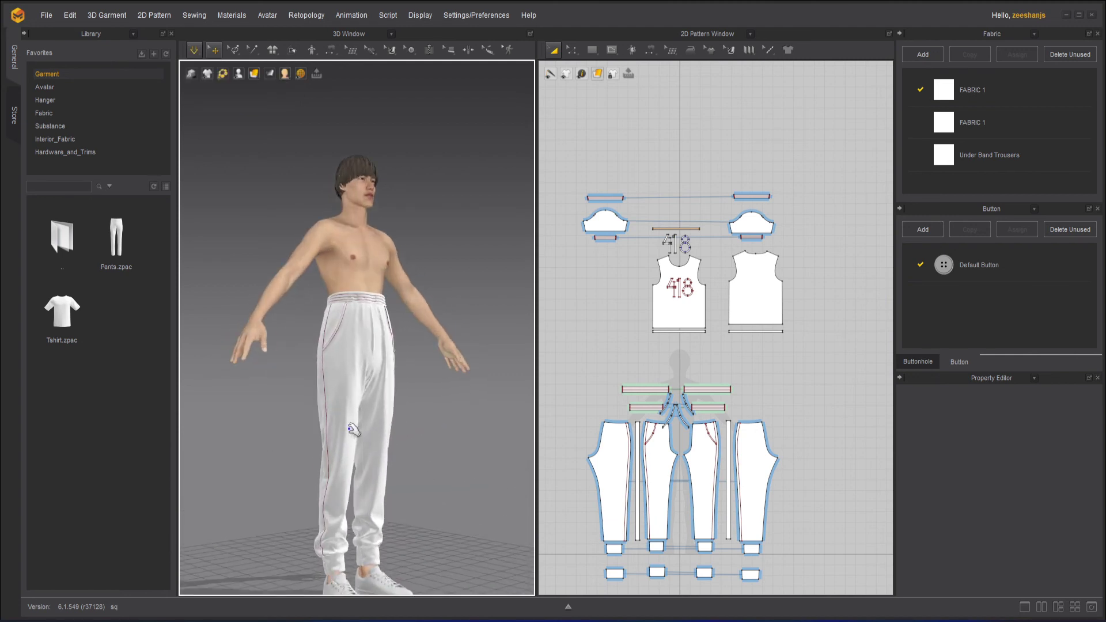
click(346, 449)
drag(341, 449, 434, 419)
click(438, 412)
mouse_move(440, 403)
right_down()
mouse_move(403, 427)
mouse_move(427, 420)
right_up()
scroll(349, 344, up, 3)
right_drag(348, 344, 282, 363)
key(space)
scroll(290, 371, down, 3)
scroll(382, 447, down, 2)
right_drag(403, 469, 443, 455)
drag(585, 179, 817, 369)
click(805, 432)
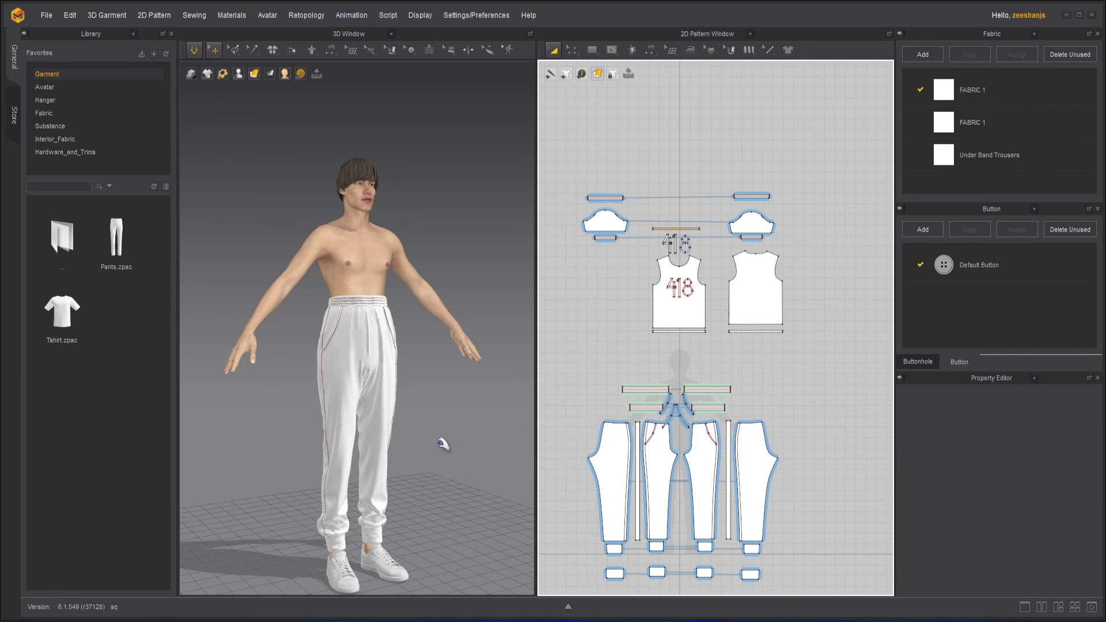
right_drag(426, 444, 455, 452)
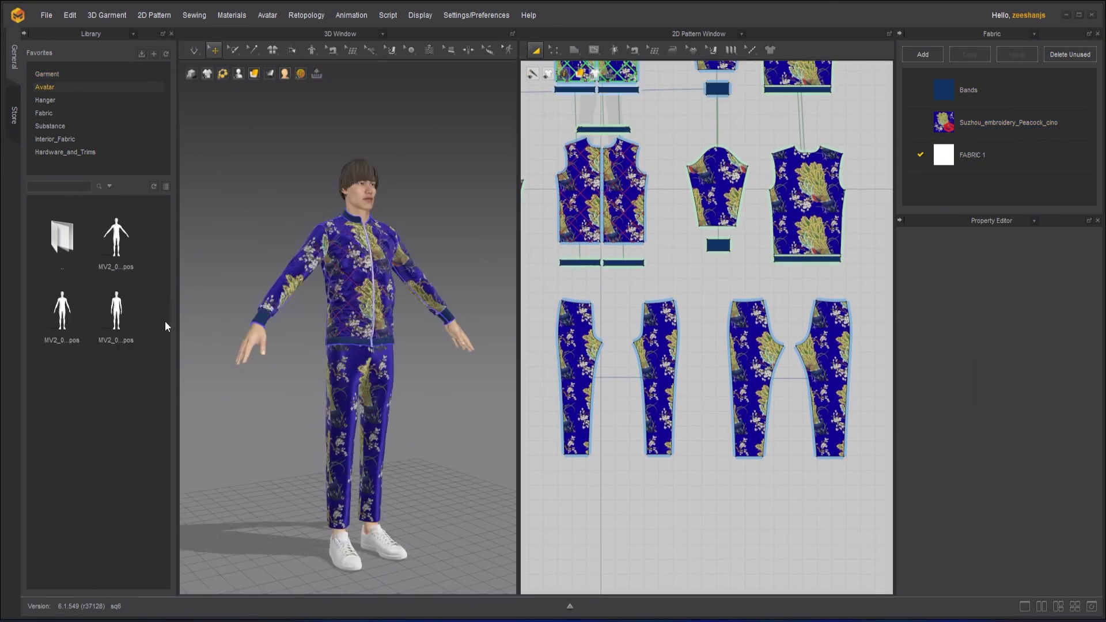
Step: Apply the library pose with lowered arms to the avatar in the floral tracksuit and simulate the outfit
double_click(117, 312)
click(548, 334)
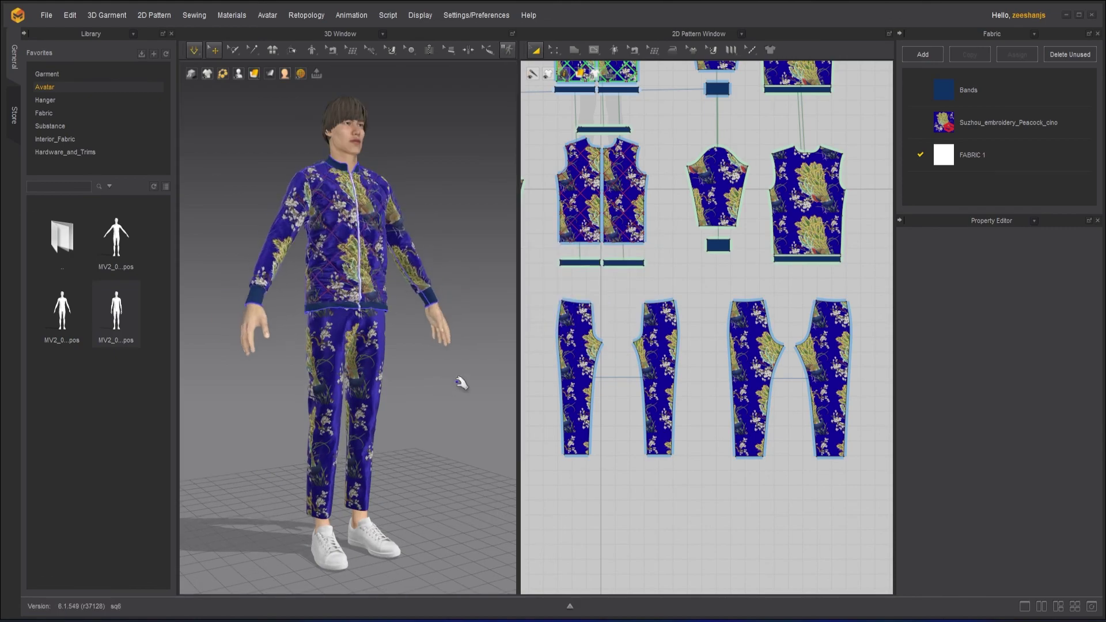
key(2)
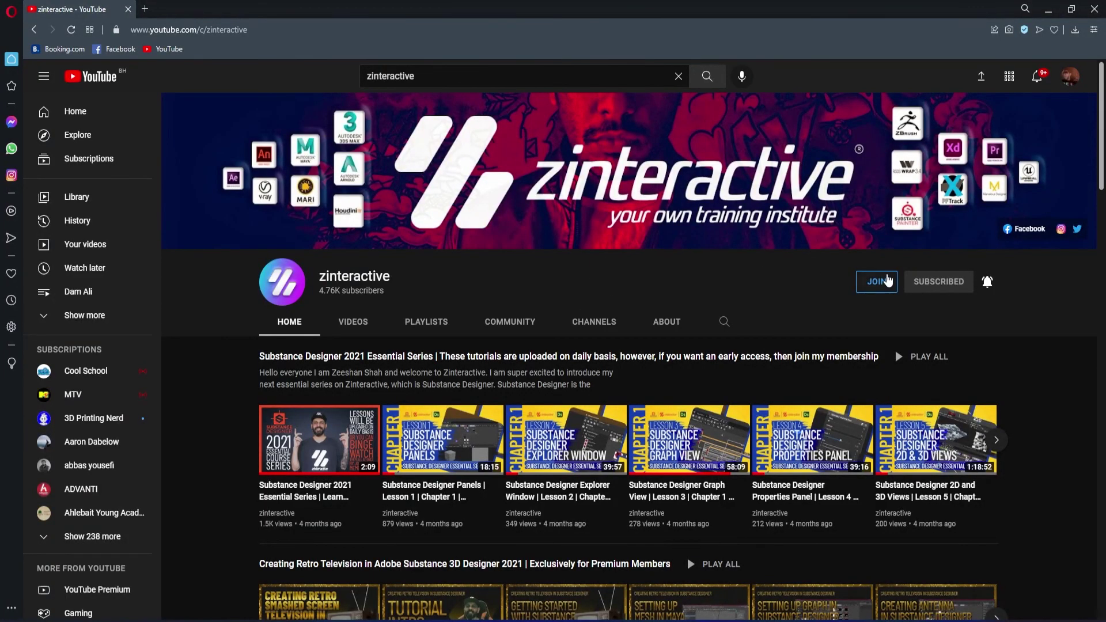
Step: Switch to YouTube, open the zinteractive channel's membership options and show the Zi Early Bird Level
click(887, 280)
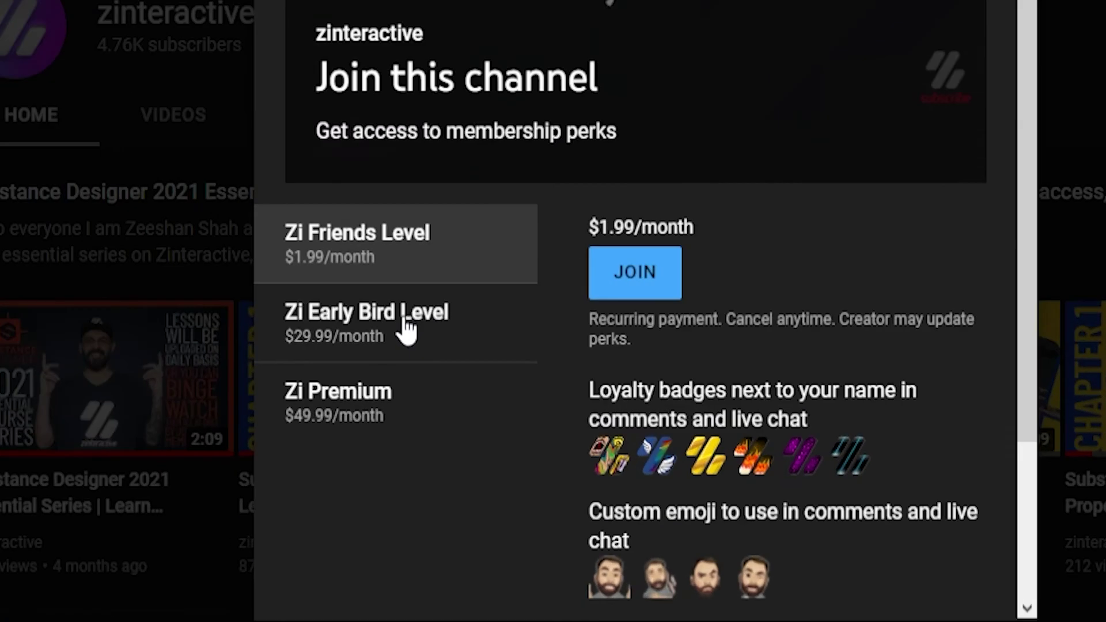
click(487, 417)
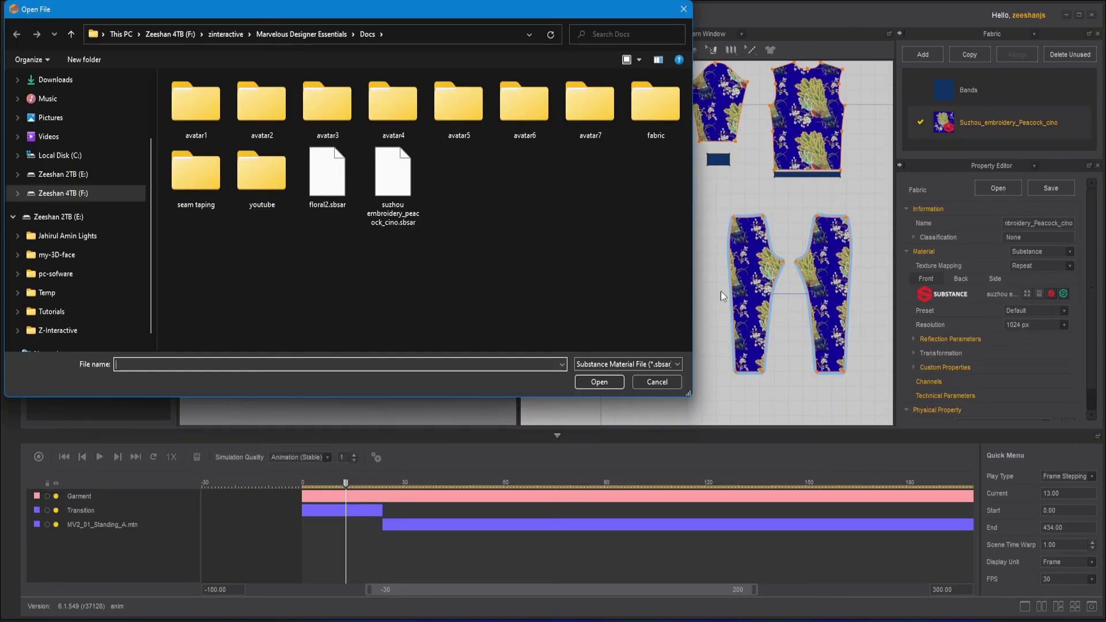
Step: Switch to Marvelous Designer and load floral2.sbsar as the Substance material of the peacock embroidery fabric
click(329, 178)
key(Return)
click(547, 333)
scroll(675, 207, down, 4)
scroll(645, 107, up, 3)
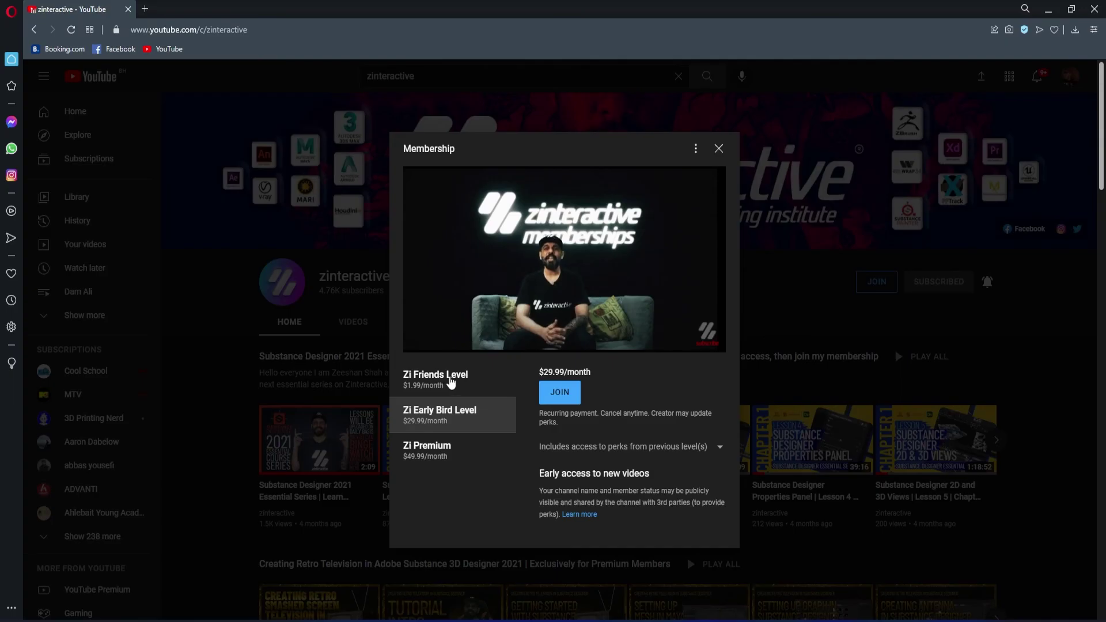
Step: Switch to the YouTube membership options and view the perks of the Zi Friends Level
click(451, 382)
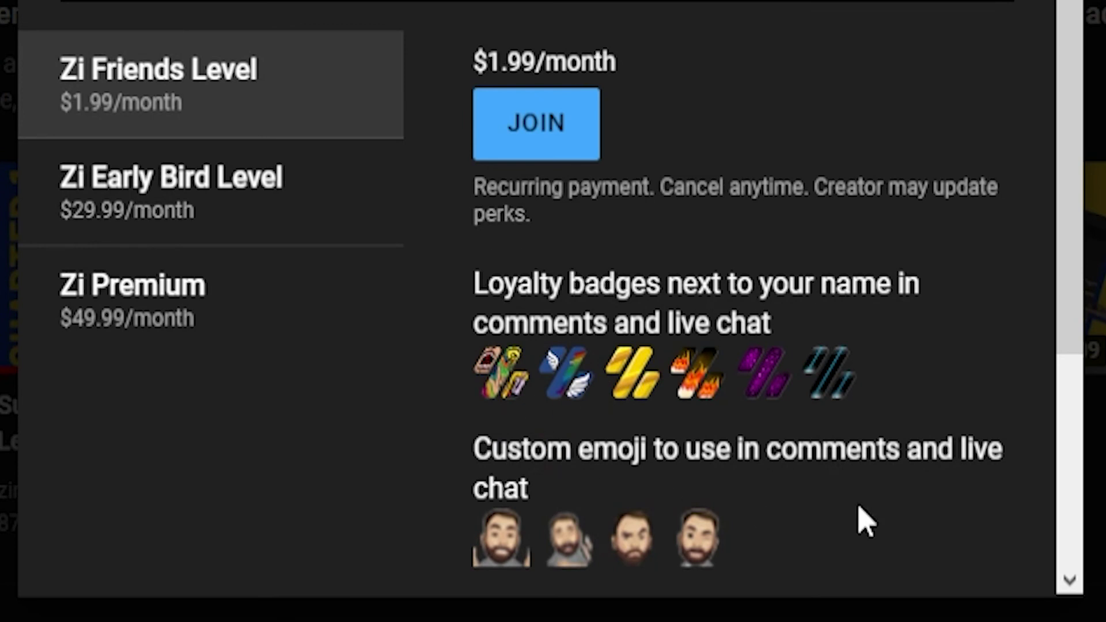